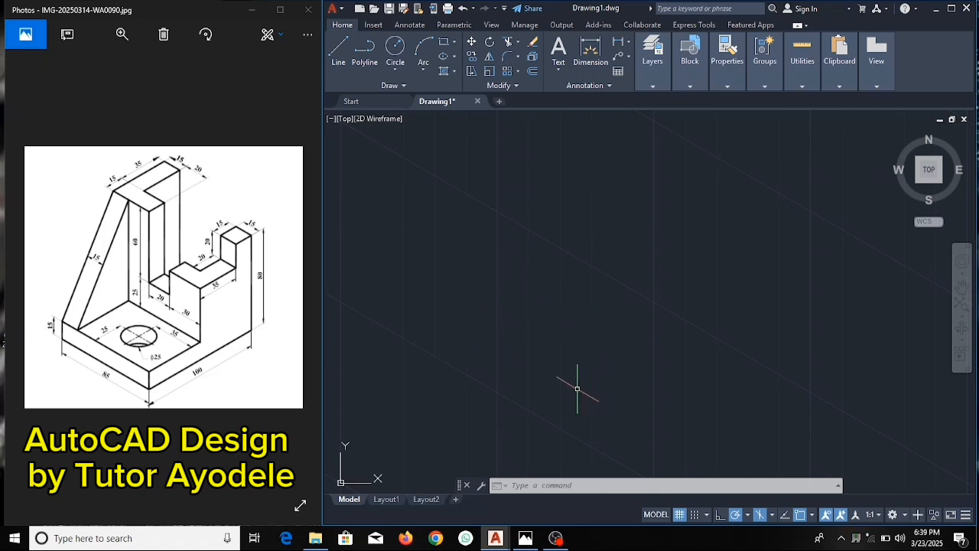
- Configure the drawing units as decimal lengths and decimal degrees with 0.00 precision, in millimeters
{"action": "left_click", "coordinate": [552, 485]}
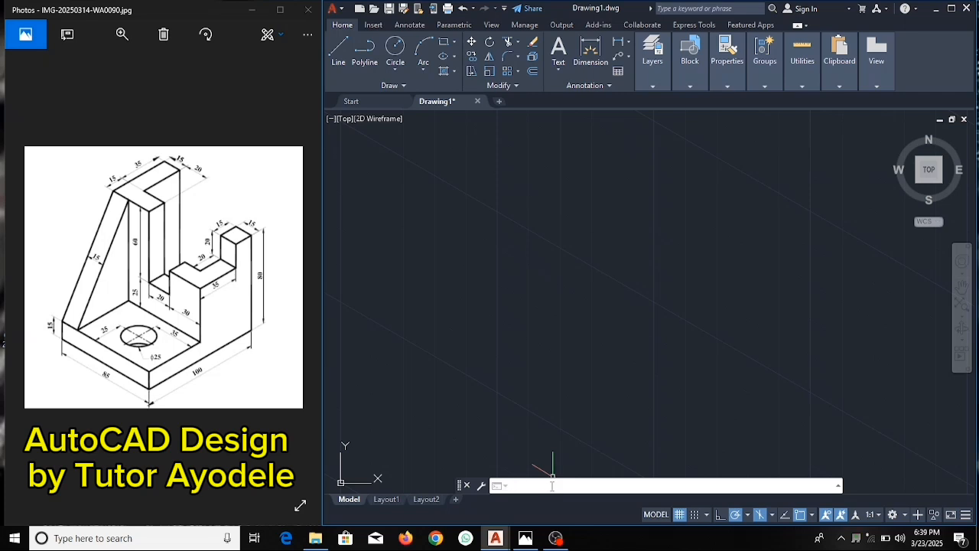
{"action": "type", "text": "UNITS"}
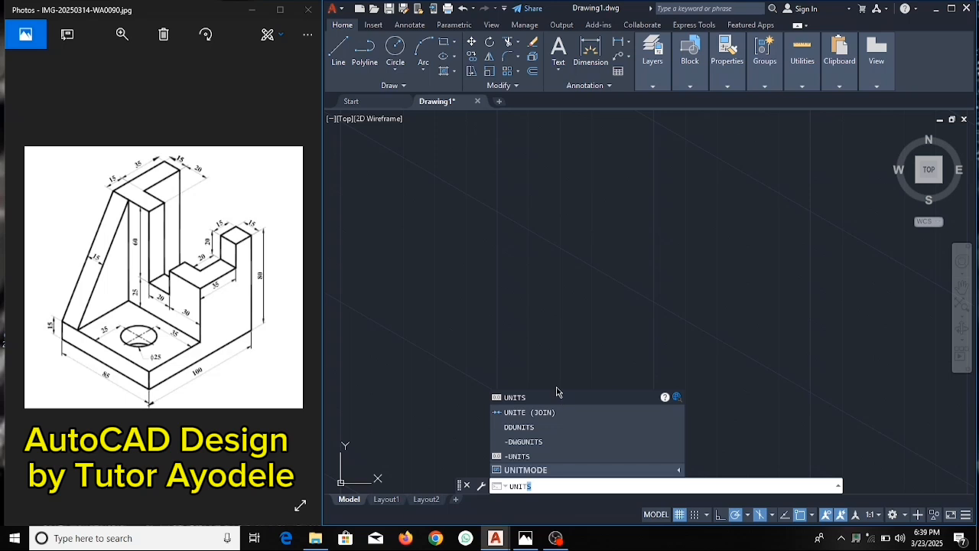
{"action": "left_click", "coordinate": [557, 396]}
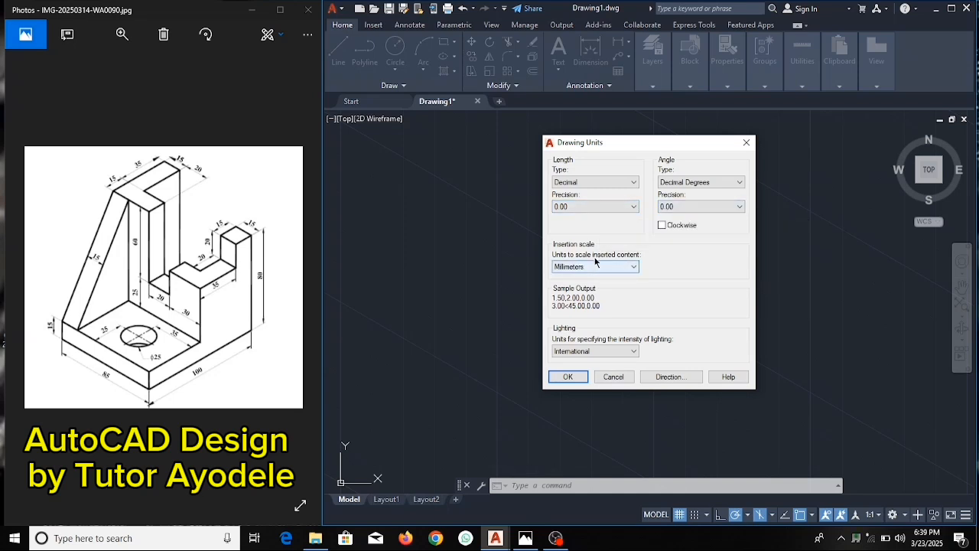
{"action": "left_click", "coordinate": [566, 377]}
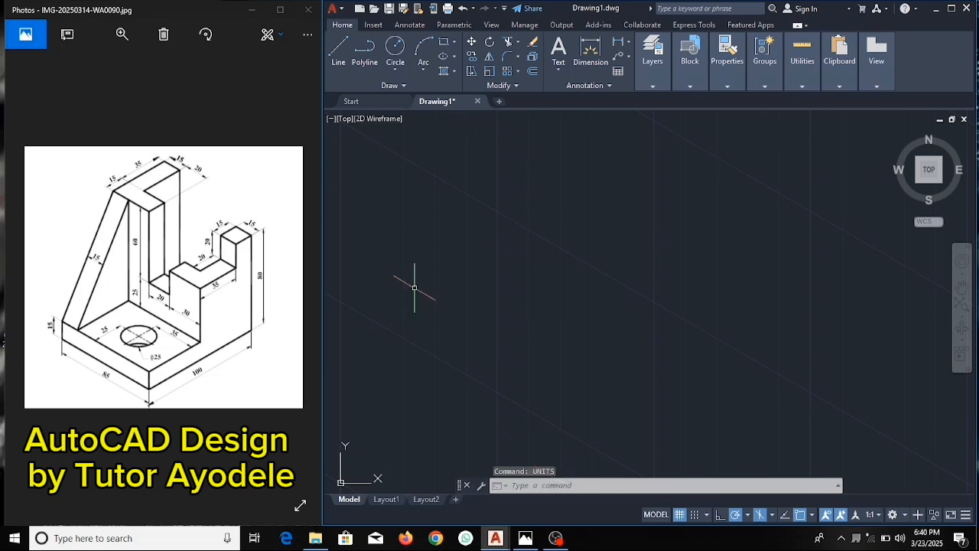
- Draw an 85 mm line at 150° as the bottom front edge of the base
{"action": "left_click", "coordinate": [342, 49]}
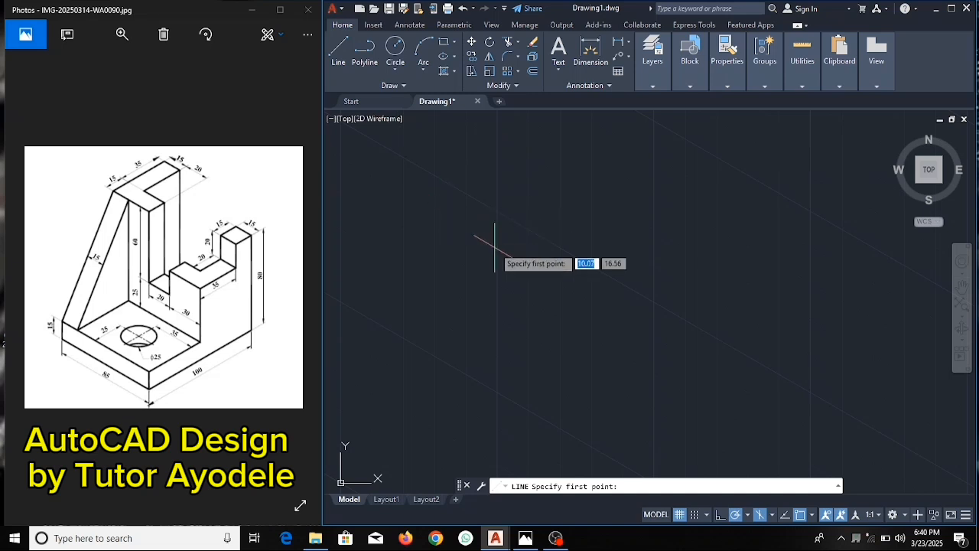
{"action": "left_click", "coordinate": [654, 425]}
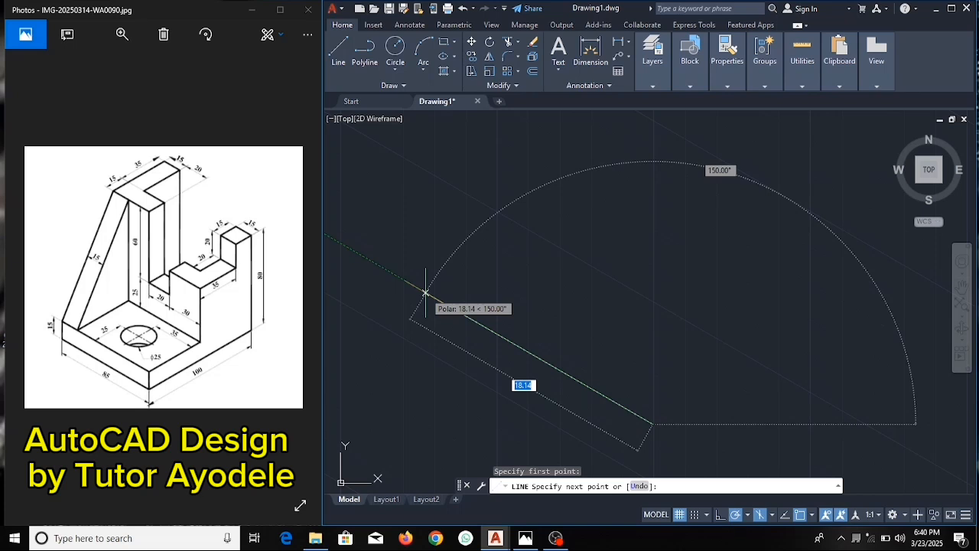
{"action": "type", "text": "85"}
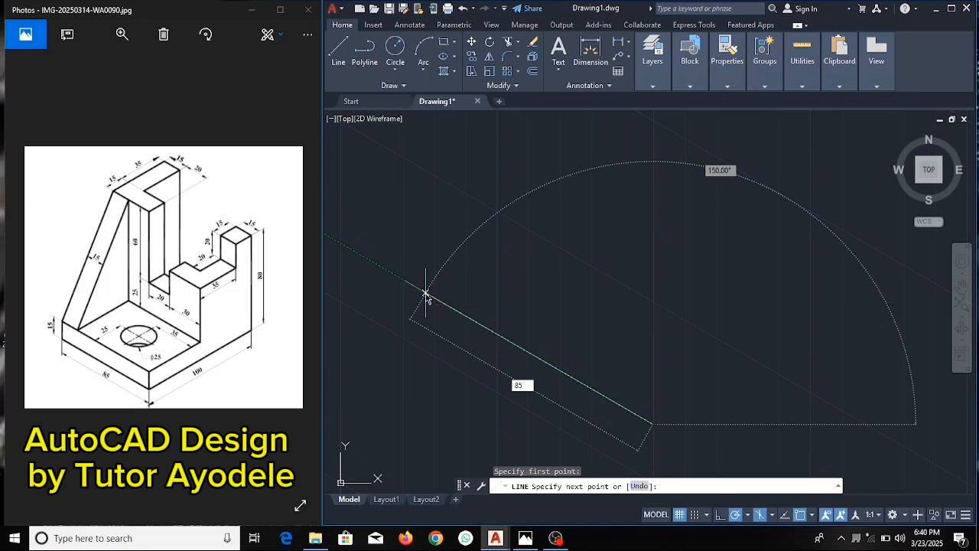
{"action": "key", "text": "Return"}
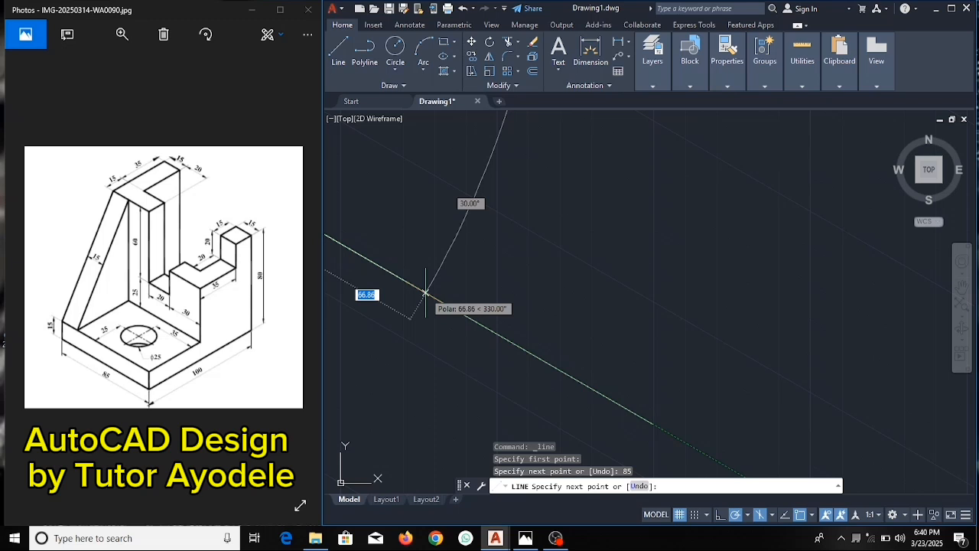
{"action": "key", "text": "Escape"}
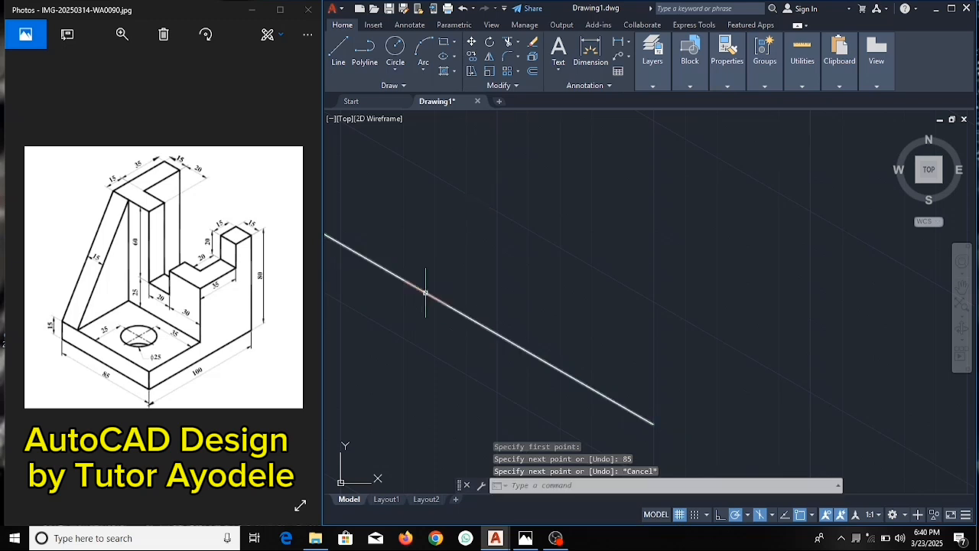
{"action": "left_click", "coordinate": [590, 486]}
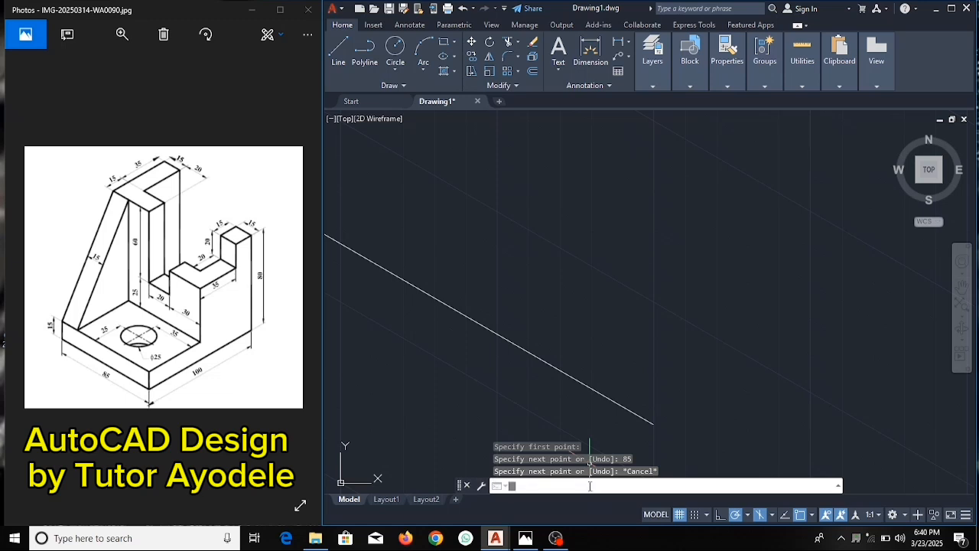
{"action": "type", "text": "ZOOM"}
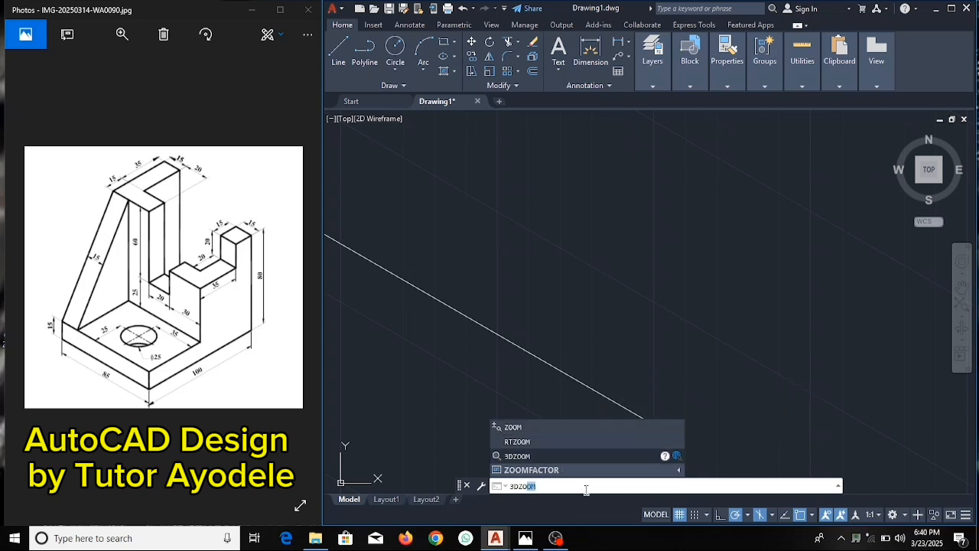
{"action": "left_click", "coordinate": [582, 428]}
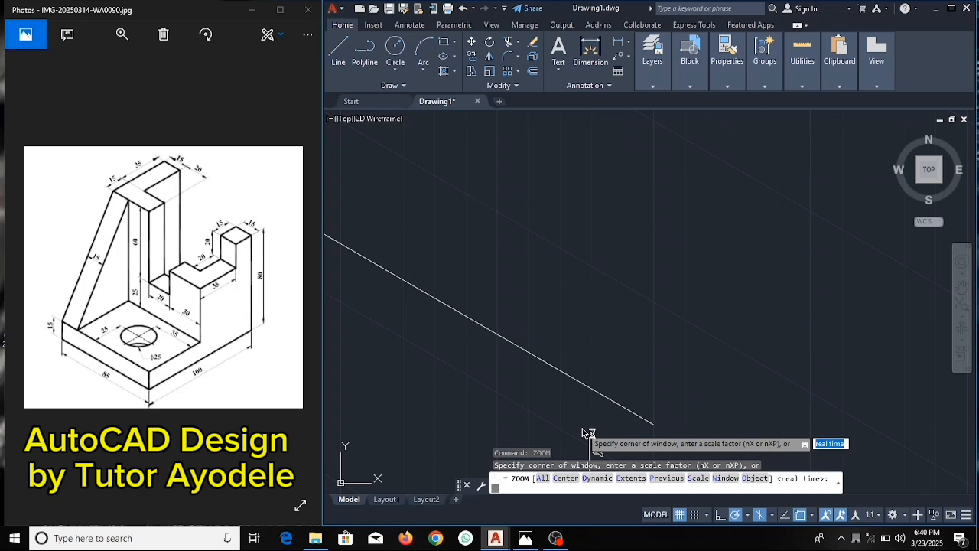
{"action": "type", "text": "a"}
{"action": "left_click", "coordinate": [566, 479]}
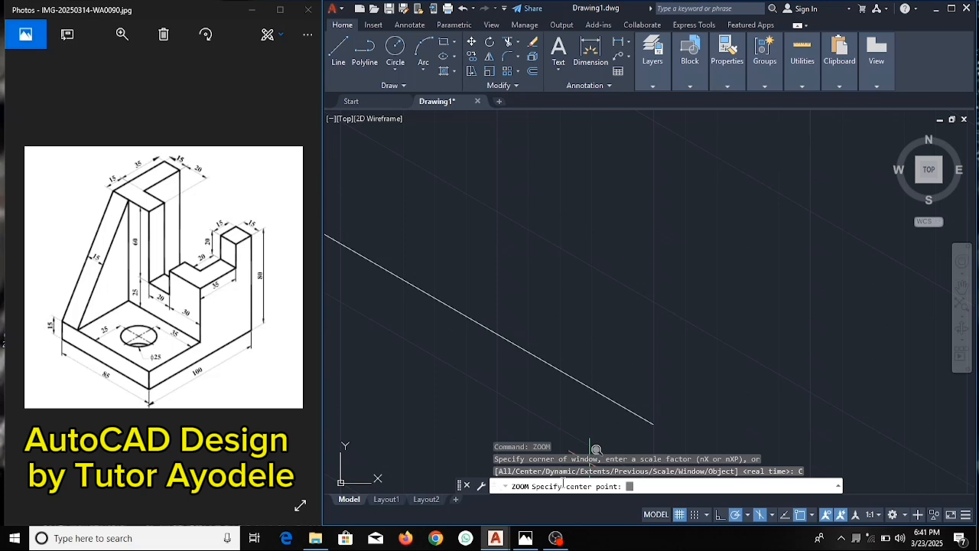
{"action": "left_click", "coordinate": [563, 395]}
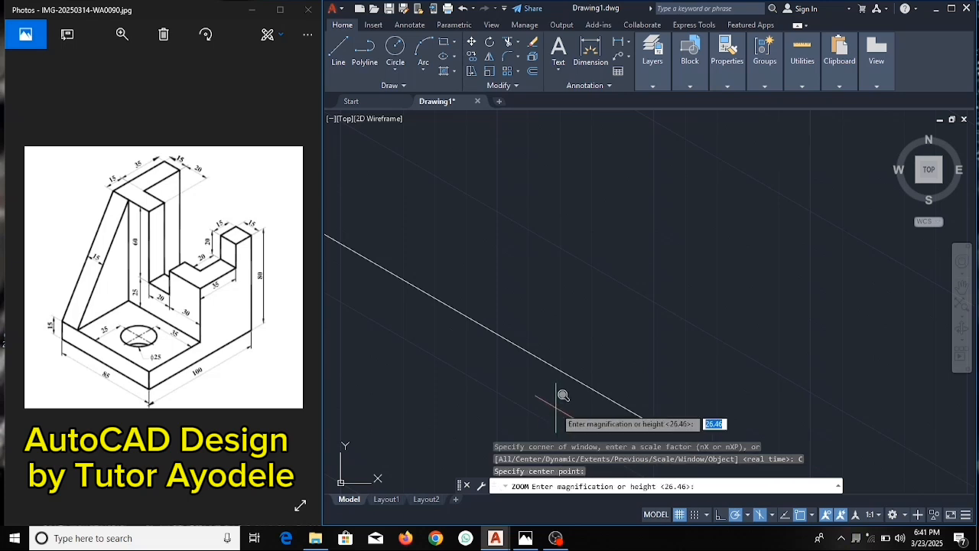
{"action": "key", "text": "Escape"}
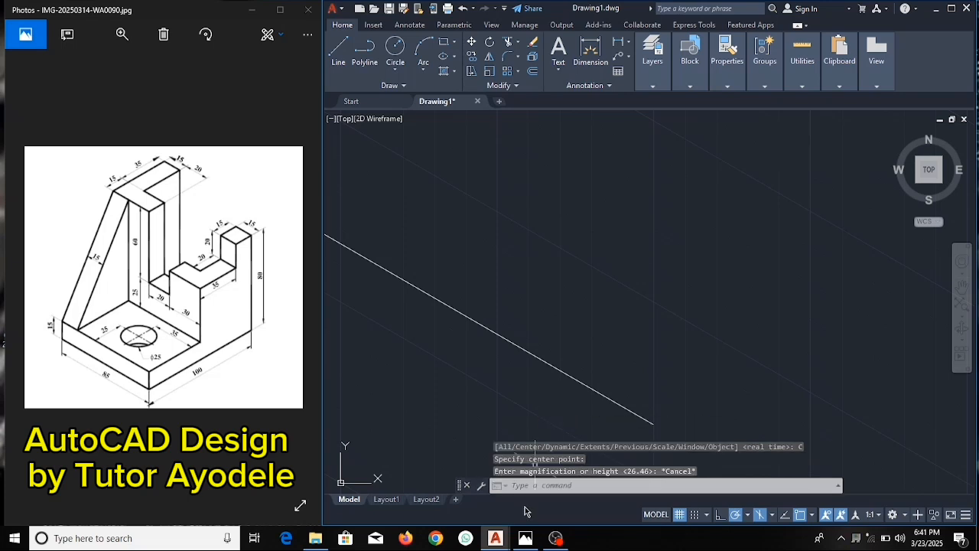
- Move the 85 mm base line leftward to make room for the rest of the isometric view
{"action": "left_click", "coordinate": [538, 485]}
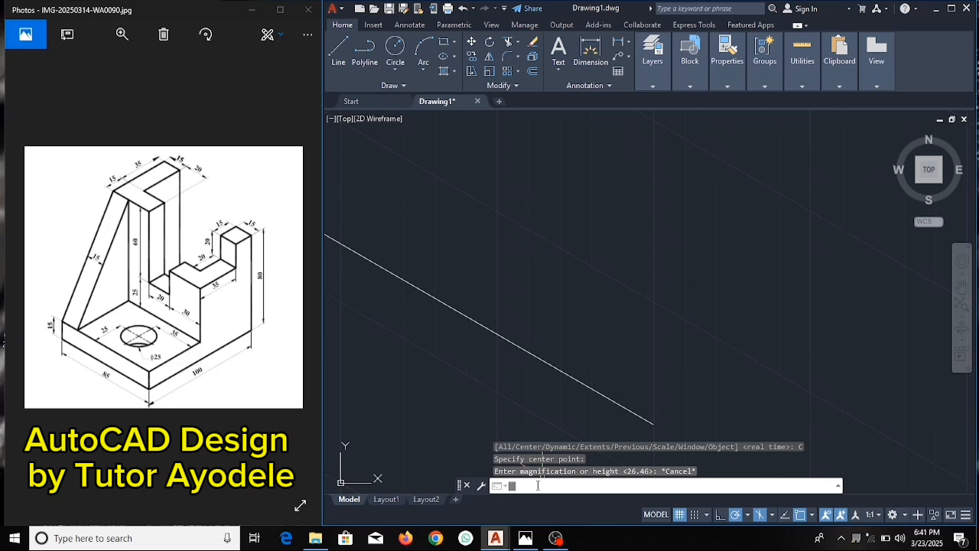
{"action": "type", "text": "ZOOM"}
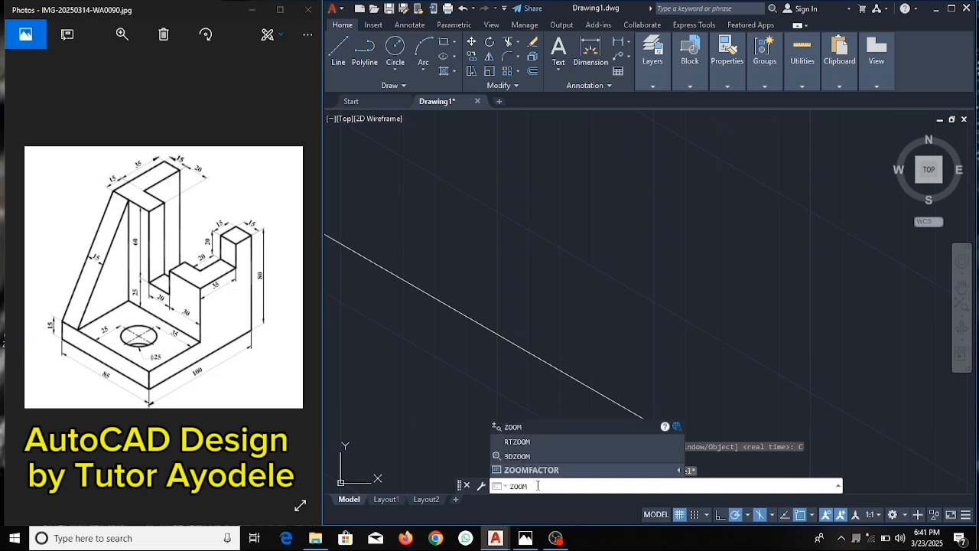
{"action": "key", "text": "Return"}
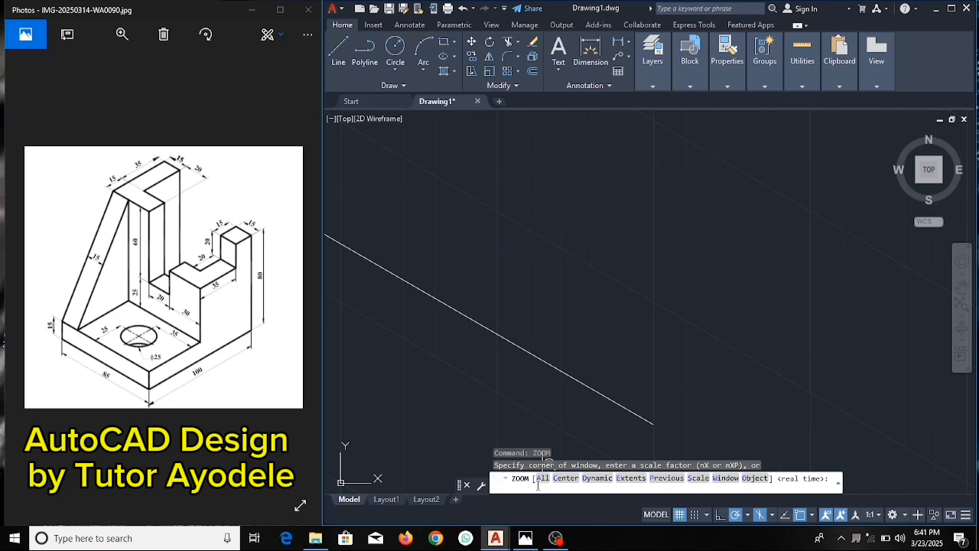
{"action": "type", "text": "A"}
{"action": "key", "text": "Return"}
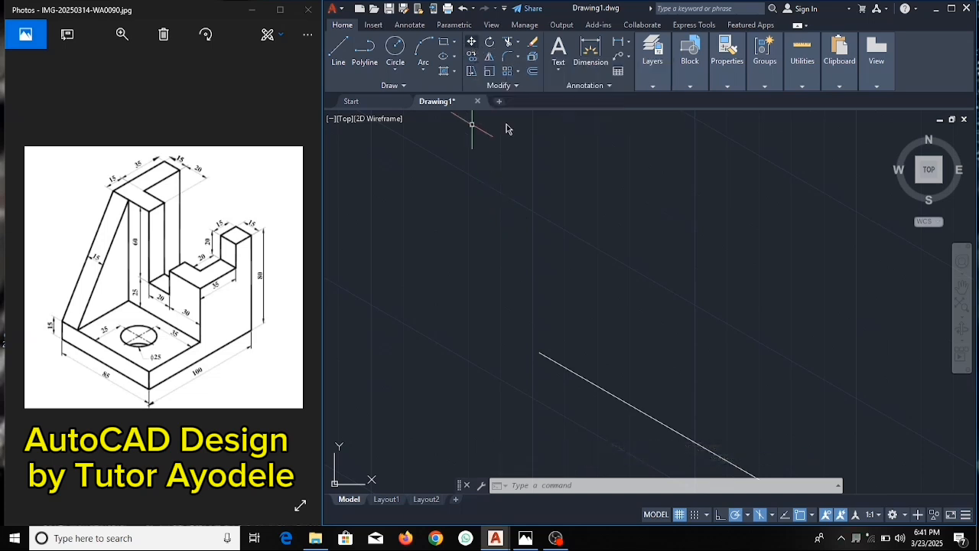
{"action": "left_click", "coordinate": [693, 345]}
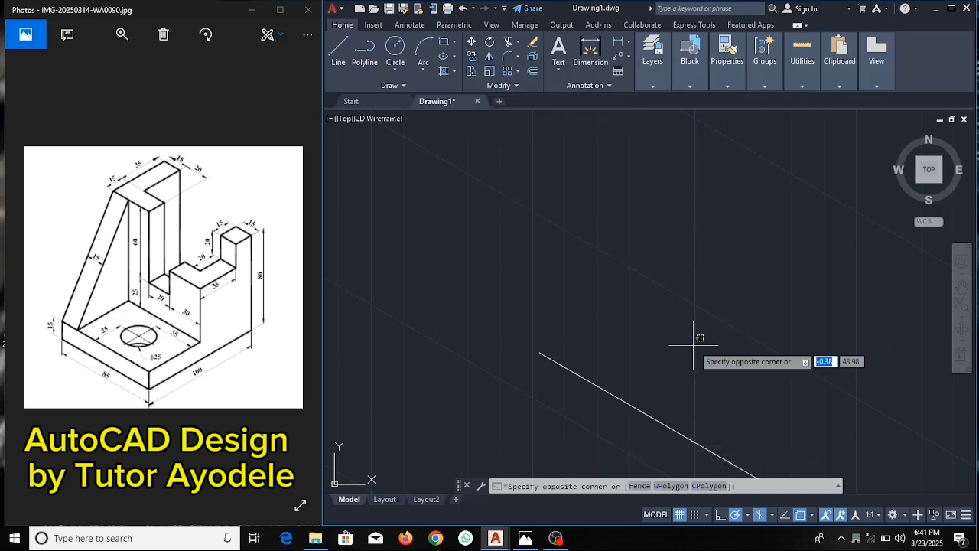
{"action": "left_click", "coordinate": [586, 447]}
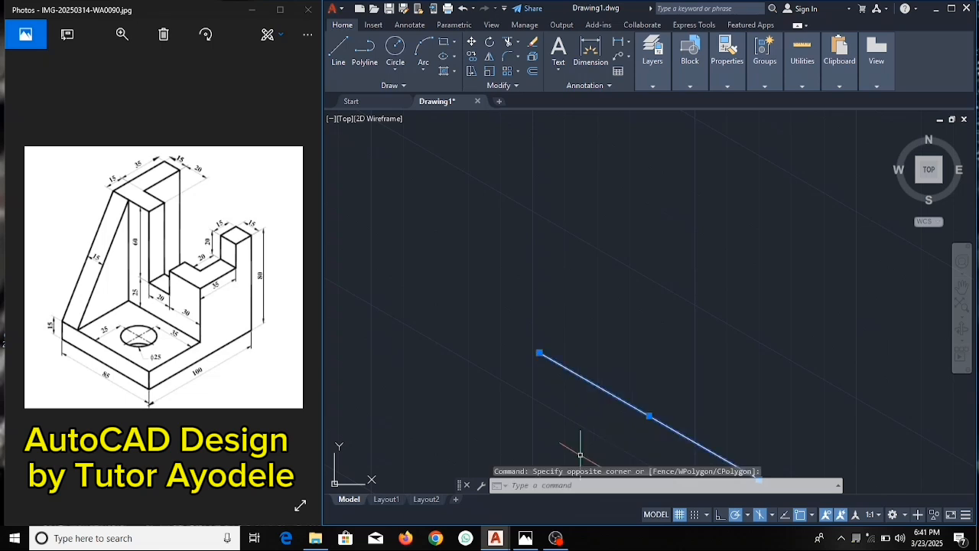
{"action": "left_click", "coordinate": [472, 43]}
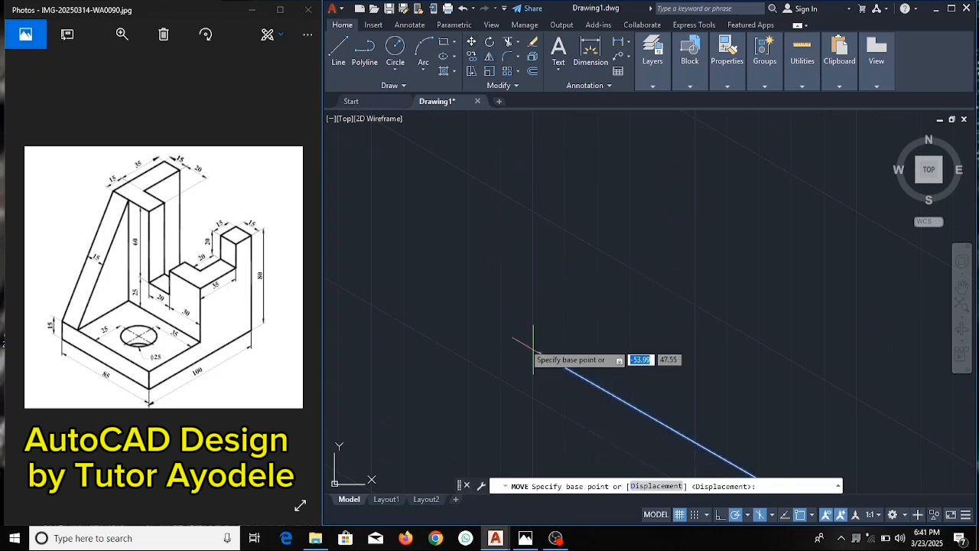
{"action": "left_click", "coordinate": [473, 314]}
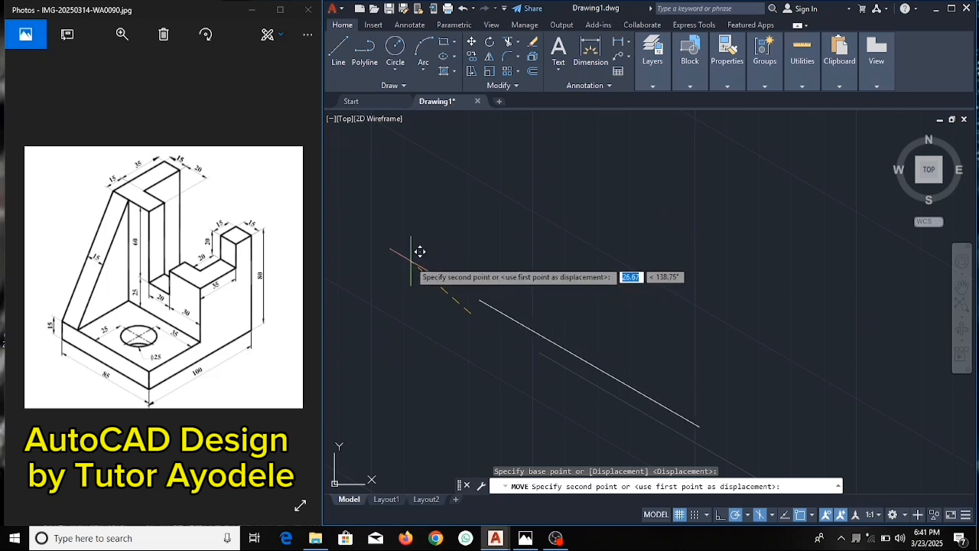
{"action": "left_click", "coordinate": [359, 294]}
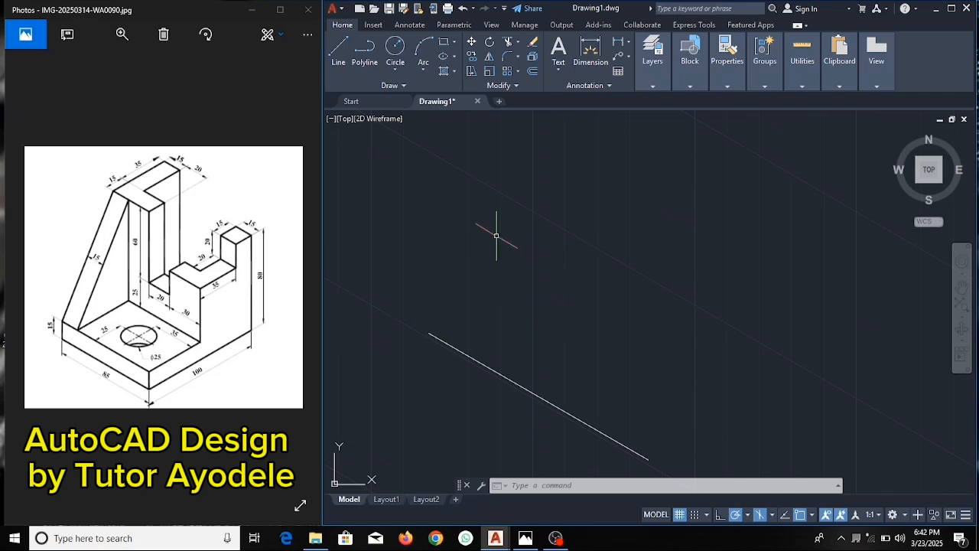
- From the lower end of the 85 mm line, draw a 100 mm line at 30° and an 80 mm line vertically upward
{"action": "left_click", "coordinate": [337, 54]}
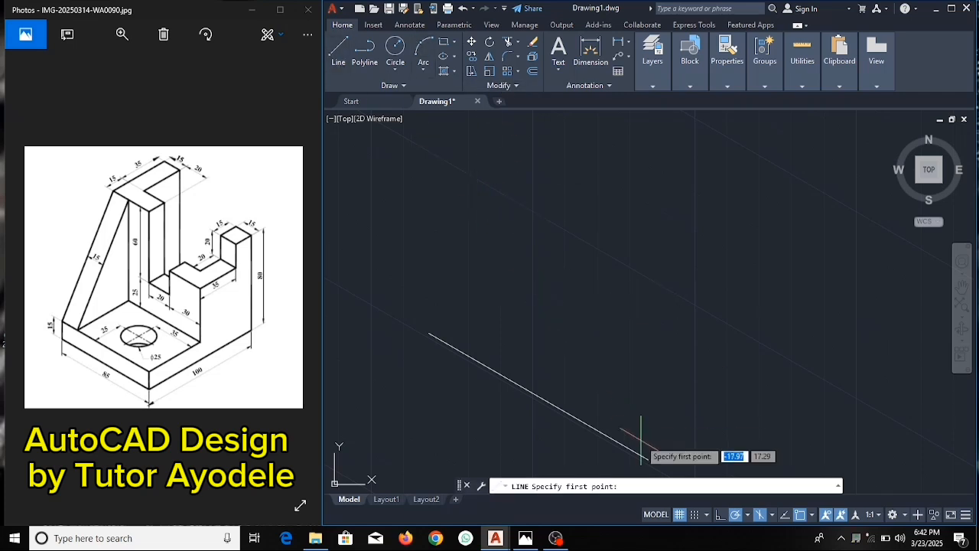
{"action": "left_click", "coordinate": [649, 460]}
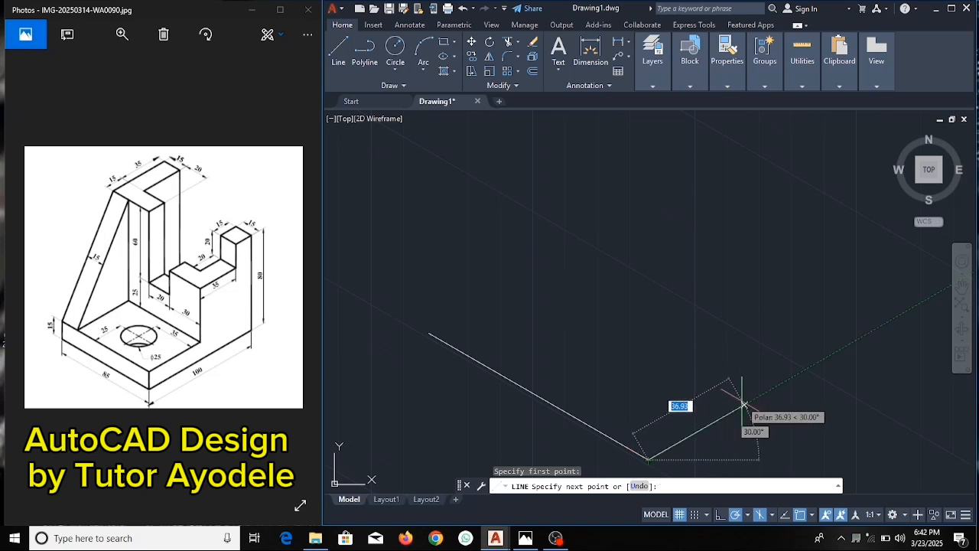
{"action": "type", "text": "1"}
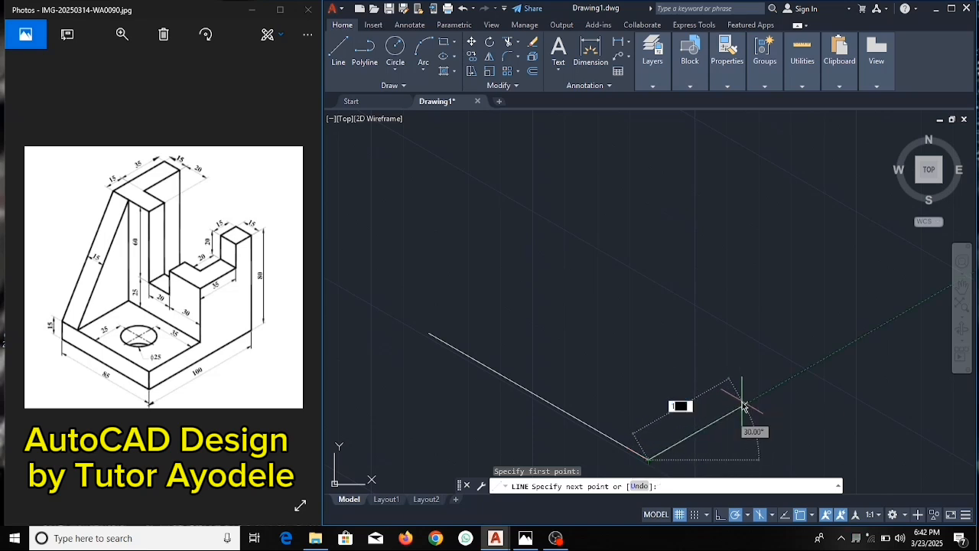
{"action": "type", "text": "00"}
{"action": "key", "text": "Return"}
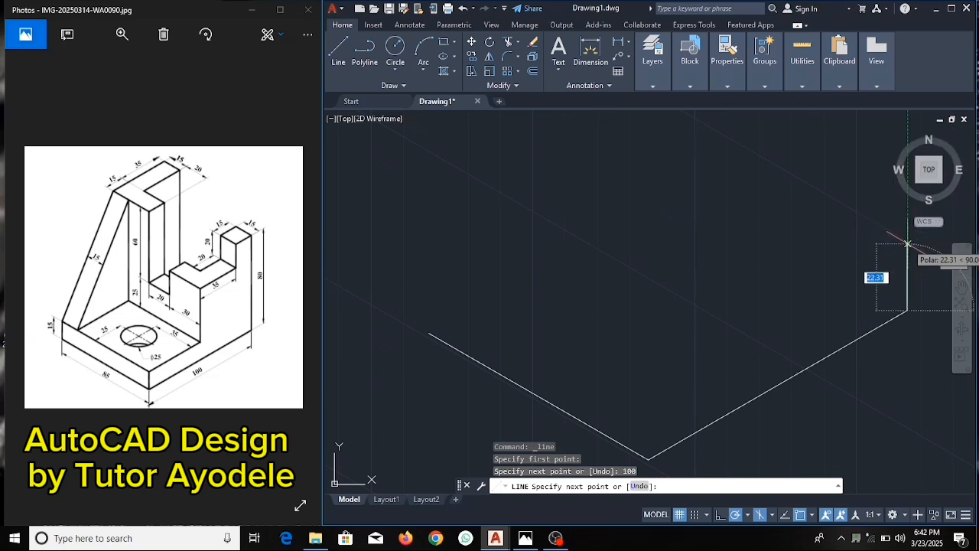
{"action": "type", "text": "80"}
{"action": "key", "text": "Return"}
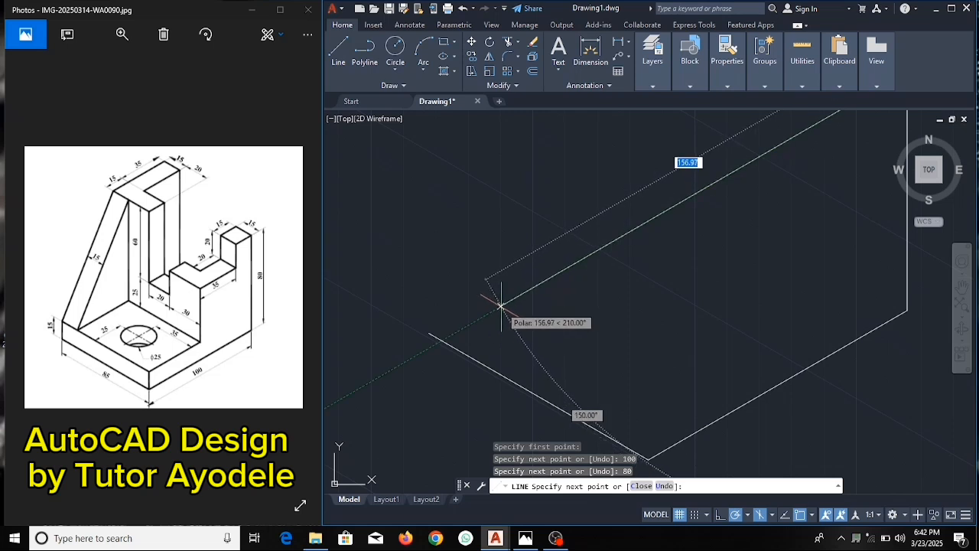
- Continue the outline from the top of the 80 mm edge with 15 mm at 210° and 20 mm straight down
{"action": "type", "text": "15"}
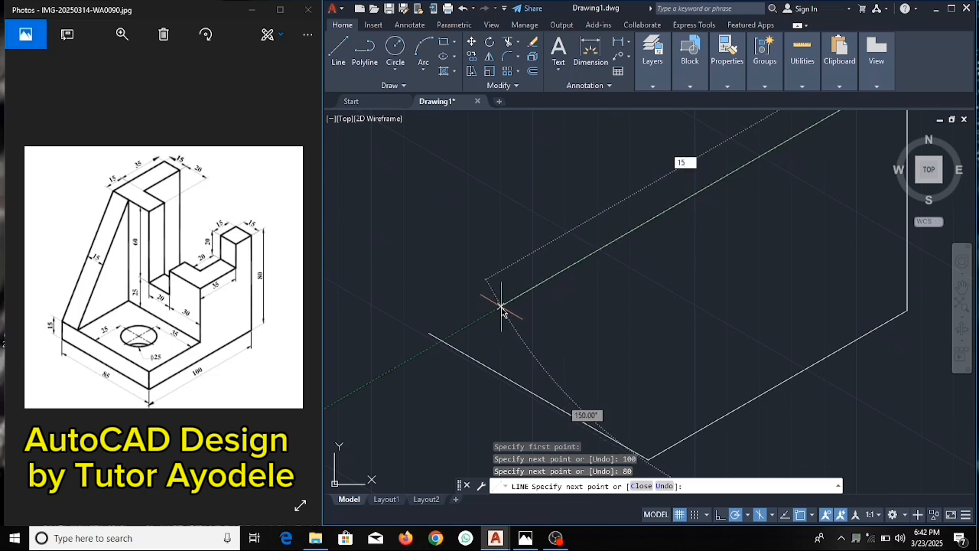
{"action": "key", "text": "Return"}
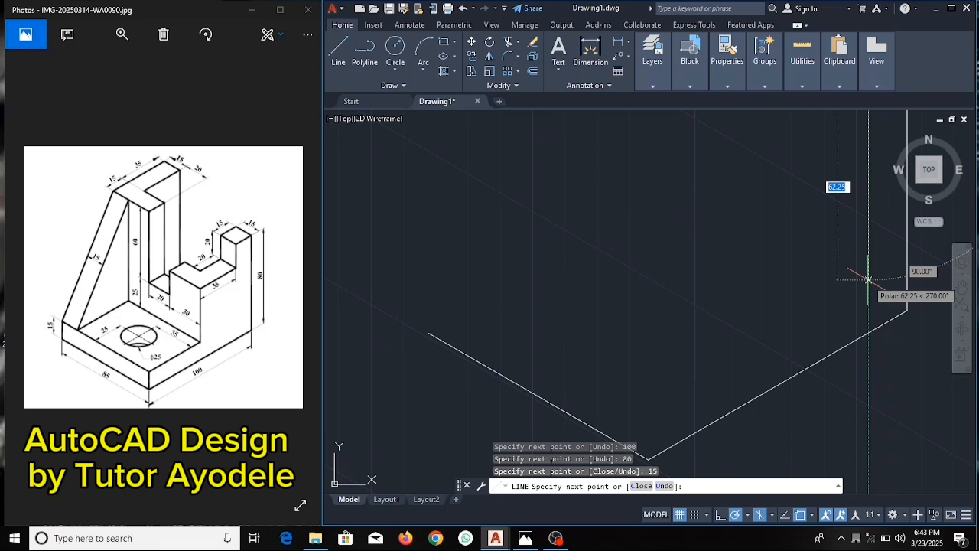
{"action": "type", "text": "4"}
{"action": "type", "text": "0"}
{"action": "key", "text": "Return"}
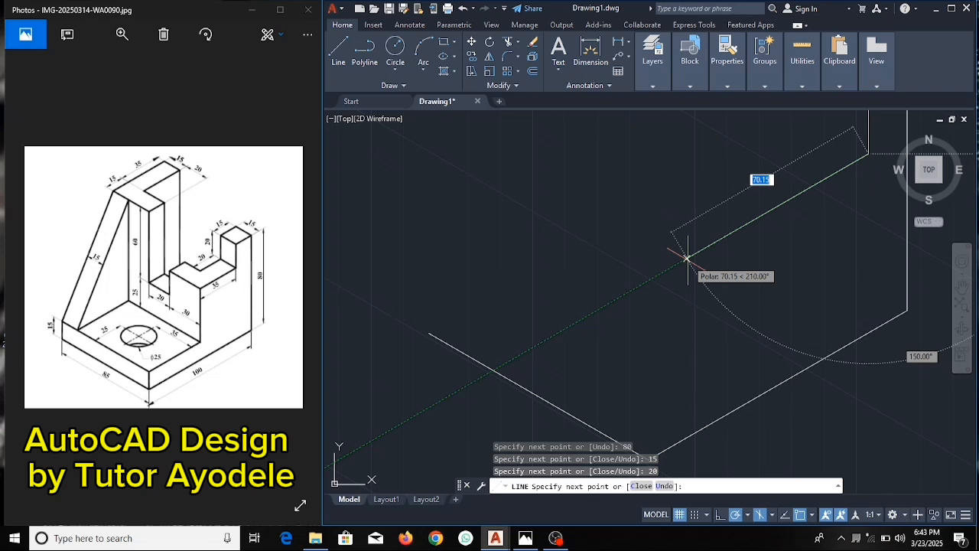
- Continue the step's outline with a 35 mm line at 210° and a 30 mm line at 150°
{"action": "type", "text": "35"}
{"action": "key", "text": "Return"}
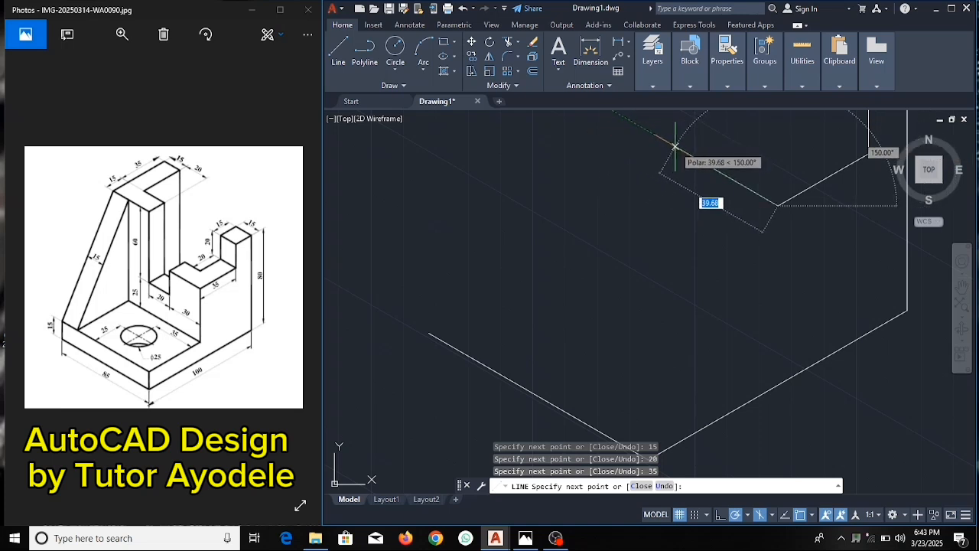
{"action": "type", "text": "30"}
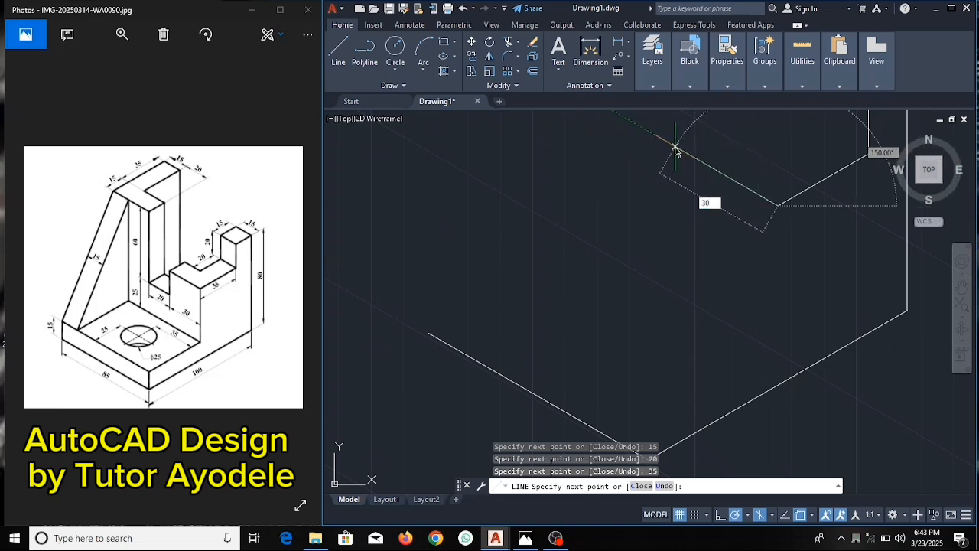
{"action": "key", "text": "Return"}
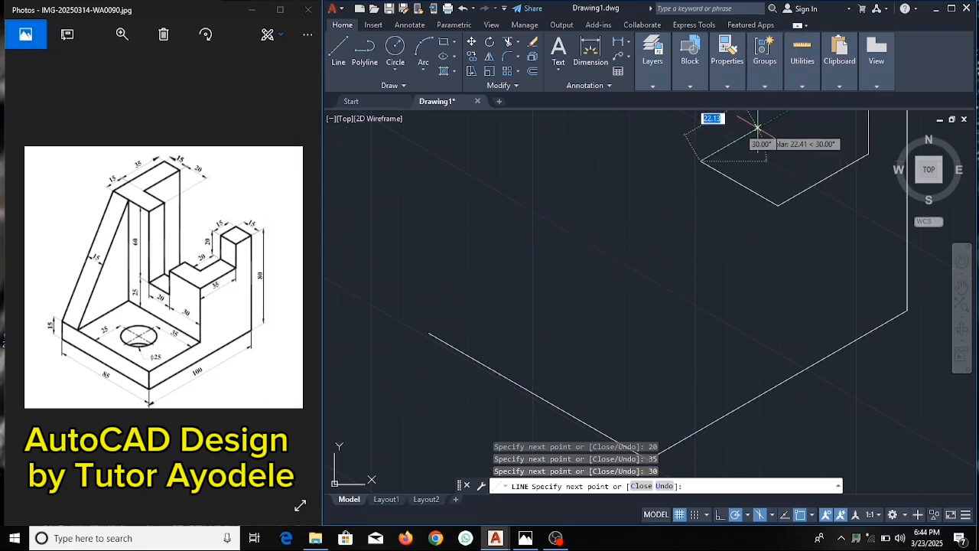
- Continue the step's outline with a 15 mm line at 30° and a 15 mm line at 330°
{"action": "type", "text": "15"}
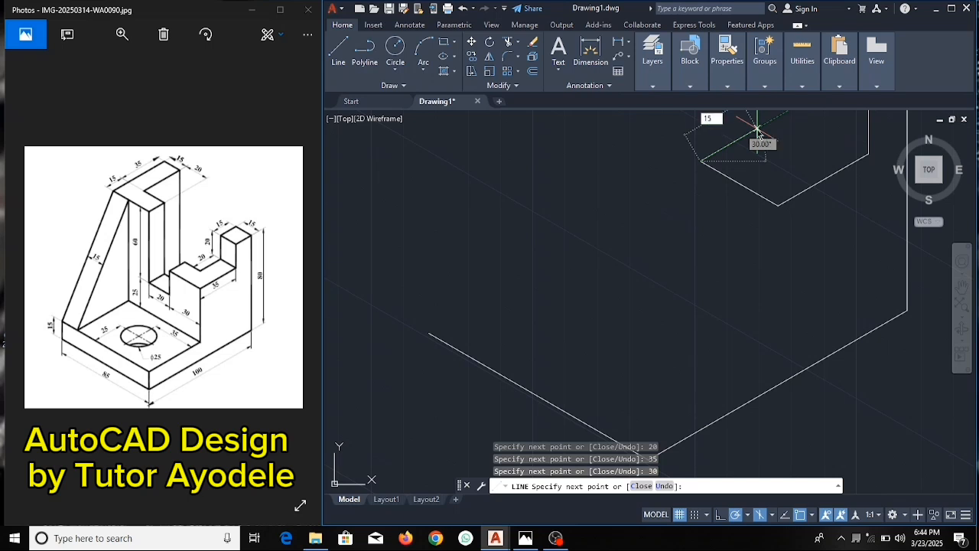
{"action": "key", "text": "Return"}
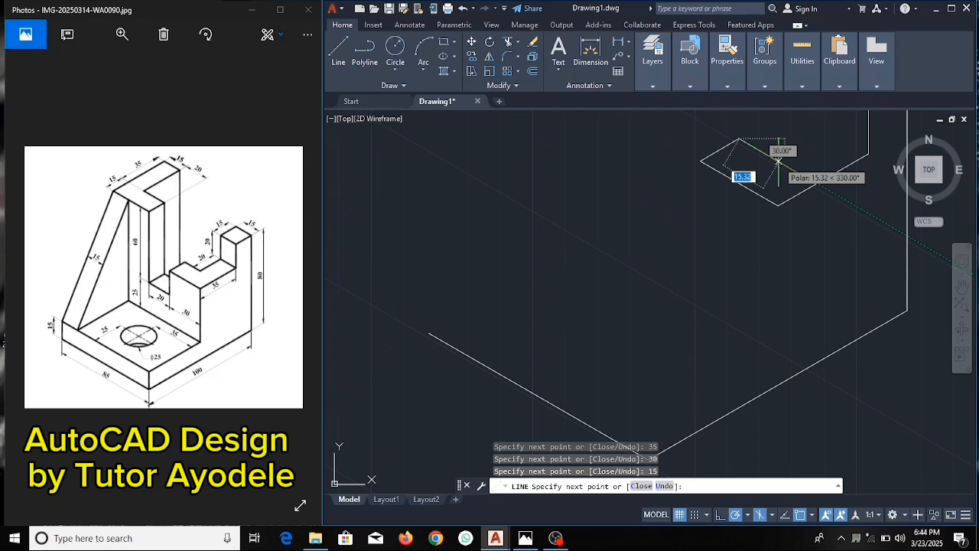
{"action": "type", "text": "15"}
{"action": "key", "text": "Return"}
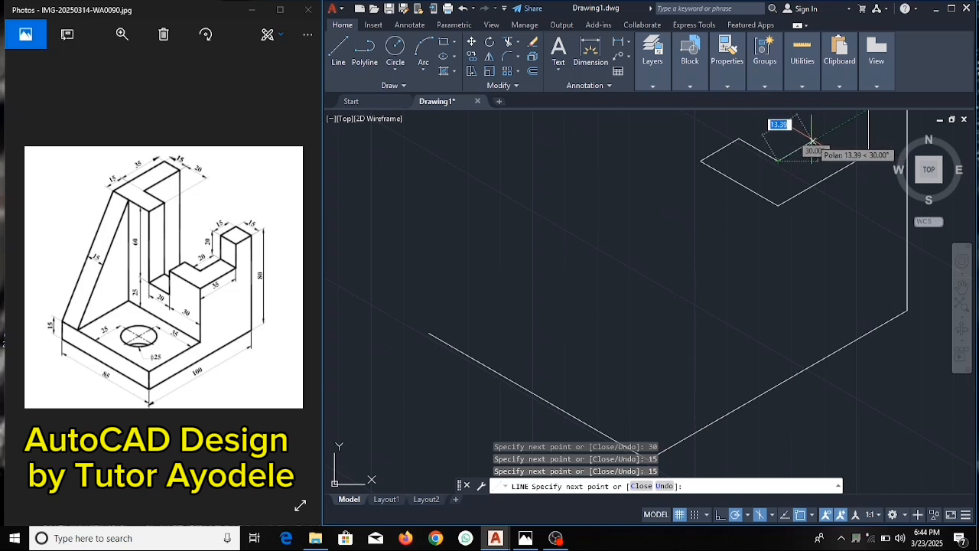
- Extend the outline with a 20 mm line at 30° and 20 mm vertically upward, and end the line there
{"action": "type", "text": "20"}
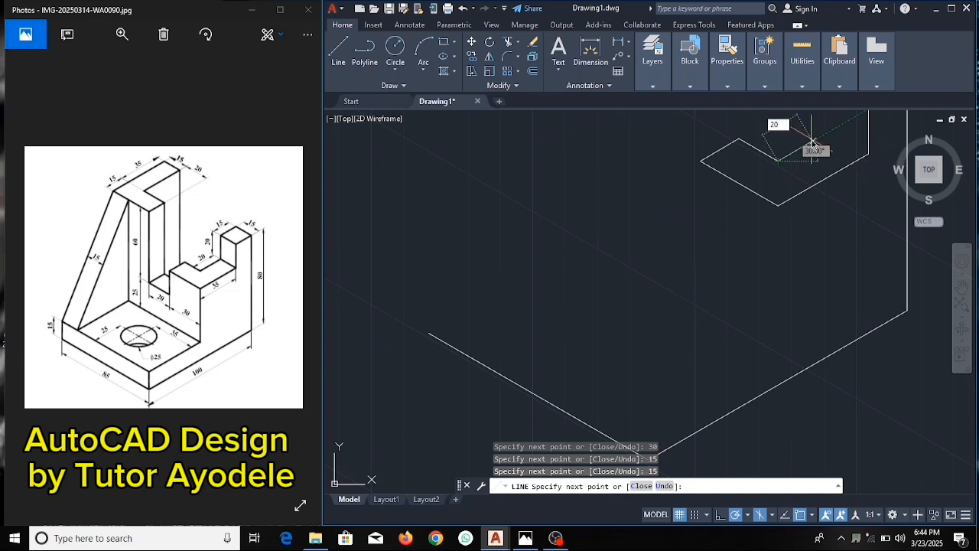
{"action": "key", "text": "Return"}
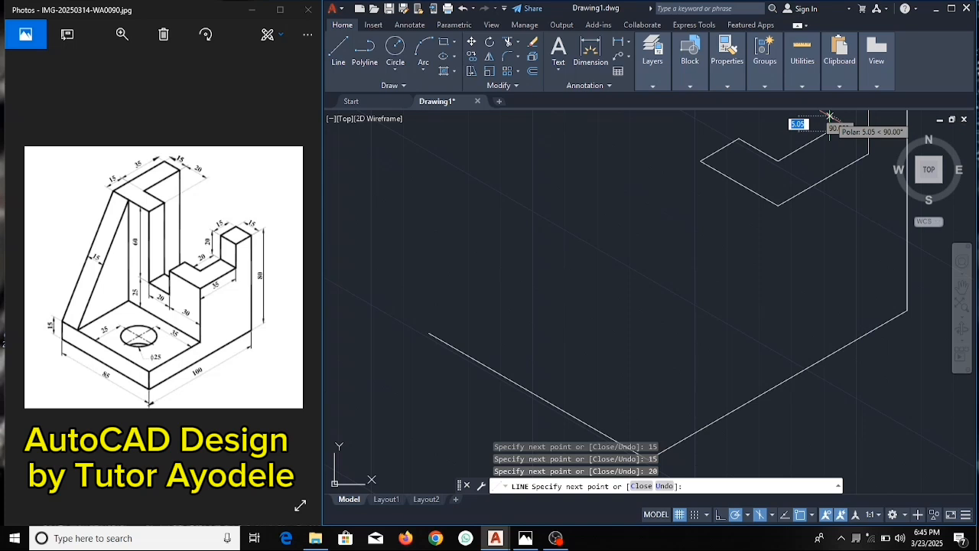
{"action": "type", "text": "20"}
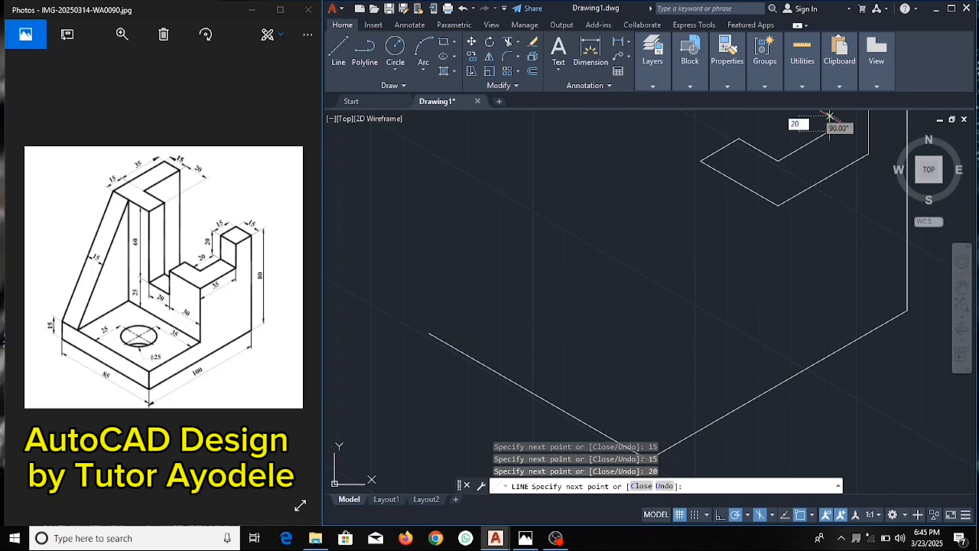
{"action": "key", "text": "Return"}
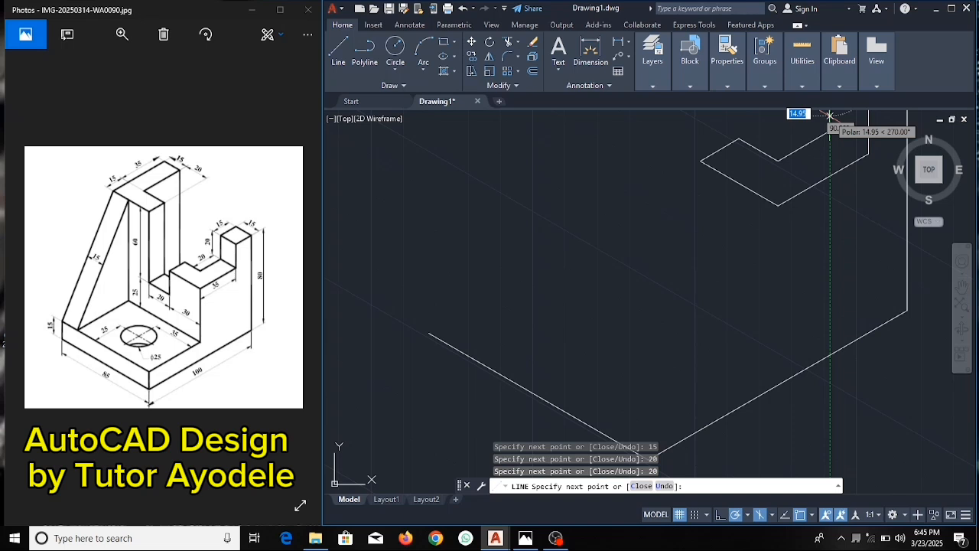
{"action": "key", "text": "Escape"}
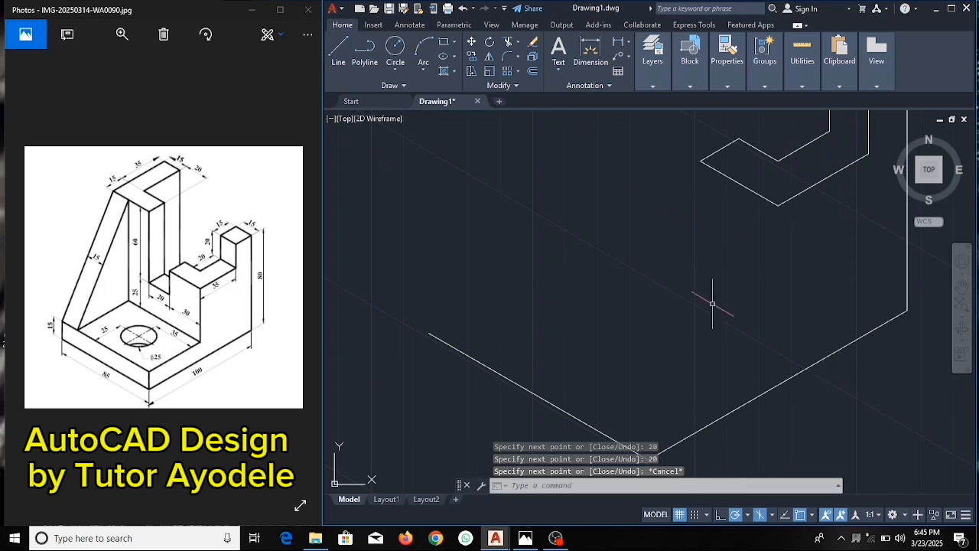
- Move the UCS origin away from the outline to the lower-left corner of the drawing area
{"action": "left_click", "coordinate": [597, 486]}
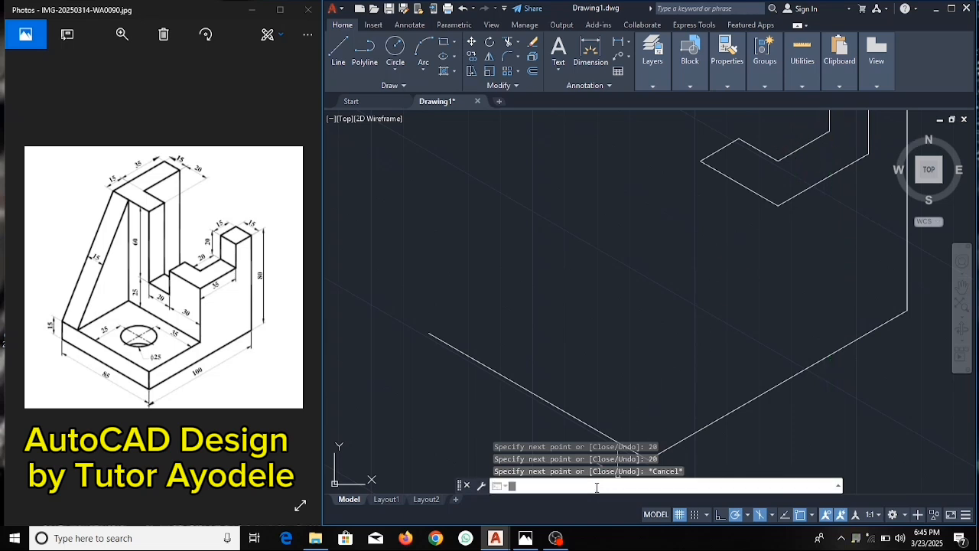
{"action": "type", "text": "zoom"}
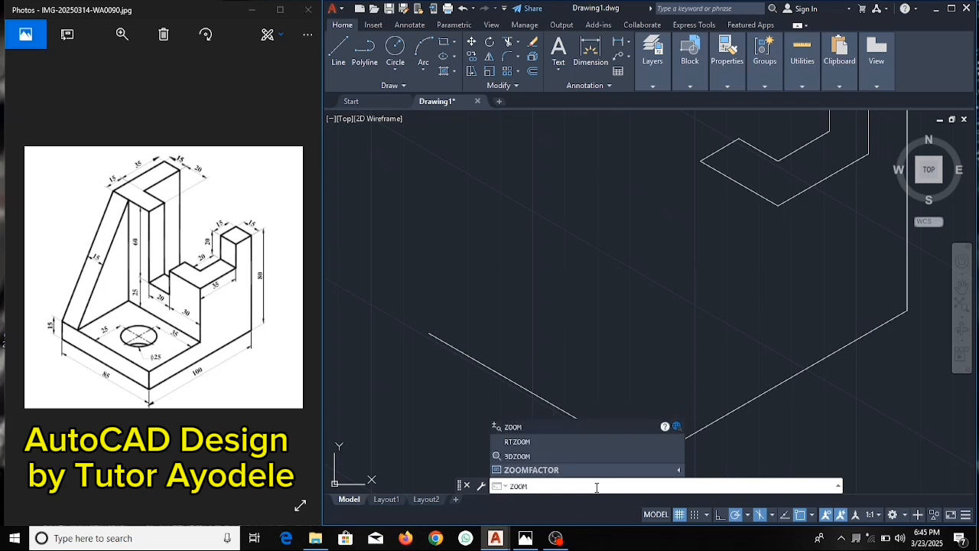
{"action": "key", "text": "Return"}
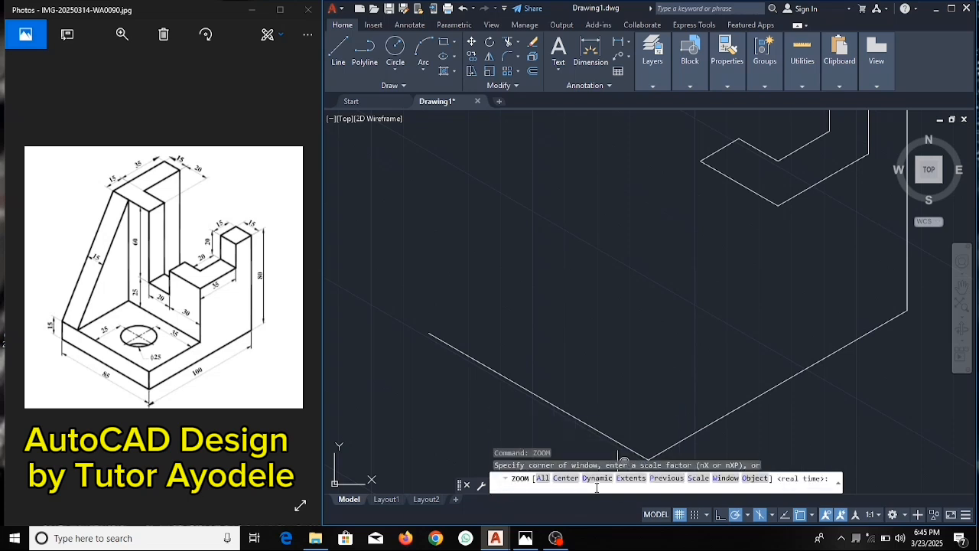
{"action": "type", "text": "a"}
{"action": "key", "text": "Return"}
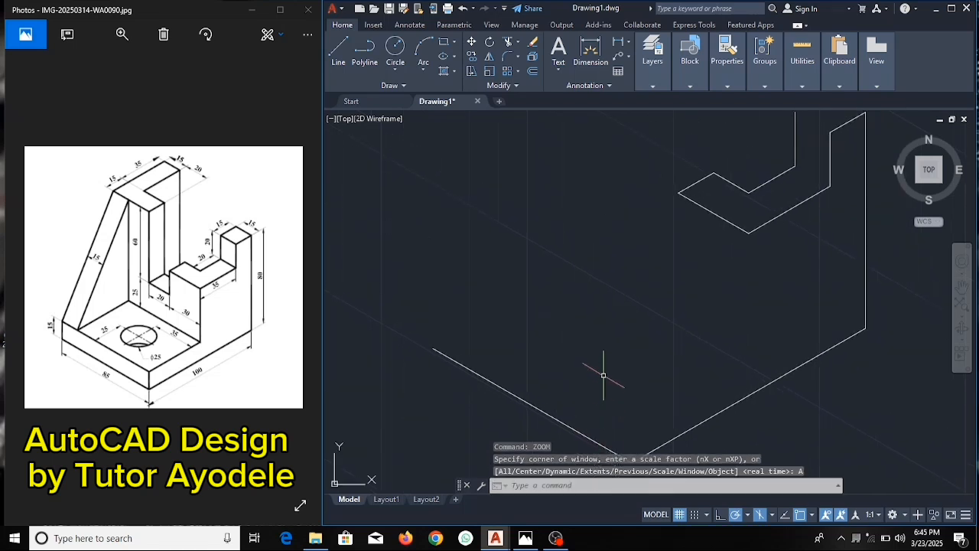
{"action": "scroll", "coordinate": [603, 375], "scroll_direction": "down", "scroll_amount": 2}
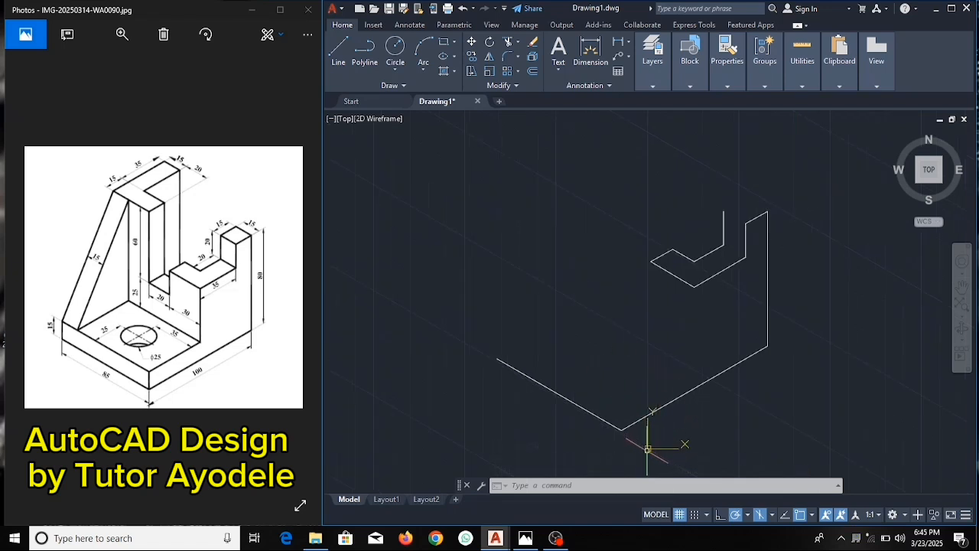
{"action": "left_click", "coordinate": [648, 448]}
{"action": "left_click", "coordinate": [648, 448]}
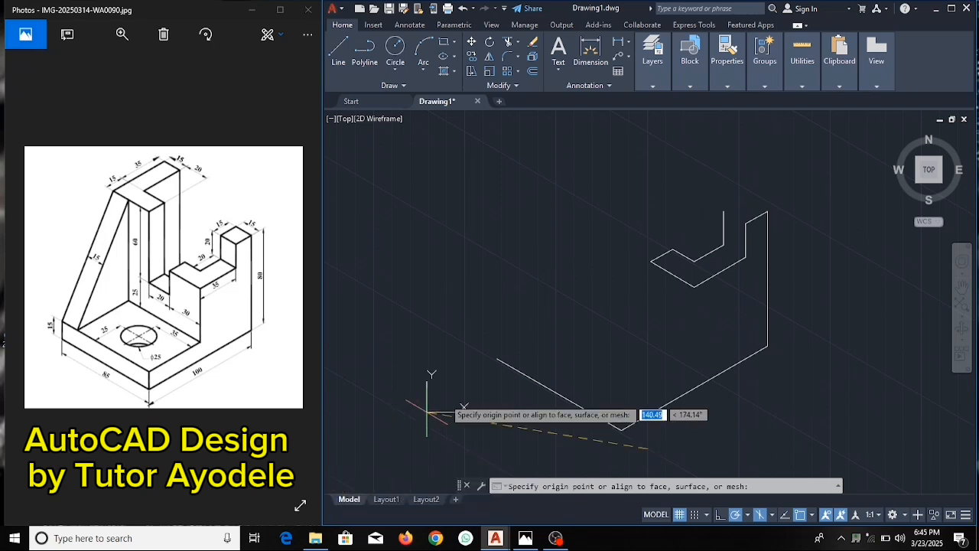
{"action": "left_click", "coordinate": [332, 486]}
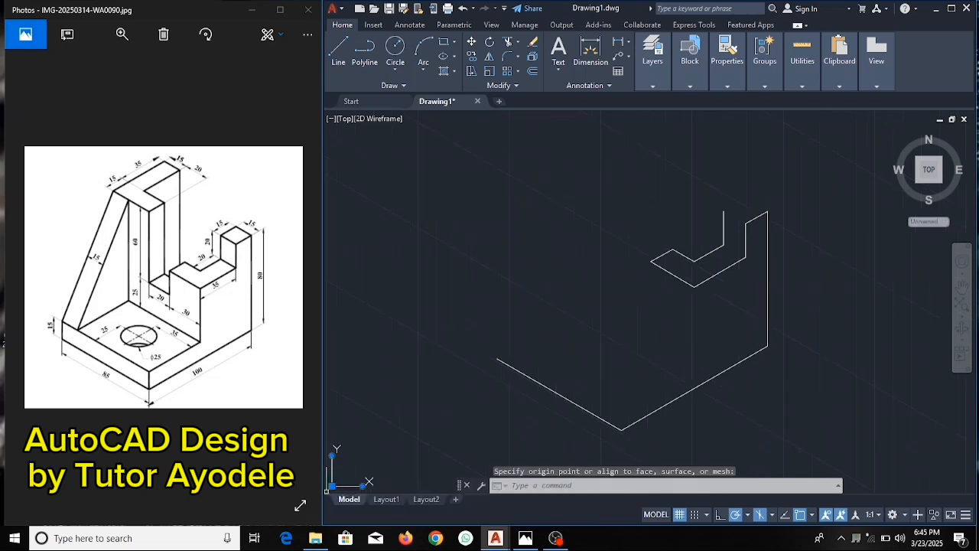
{"action": "left_click", "coordinate": [441, 402]}
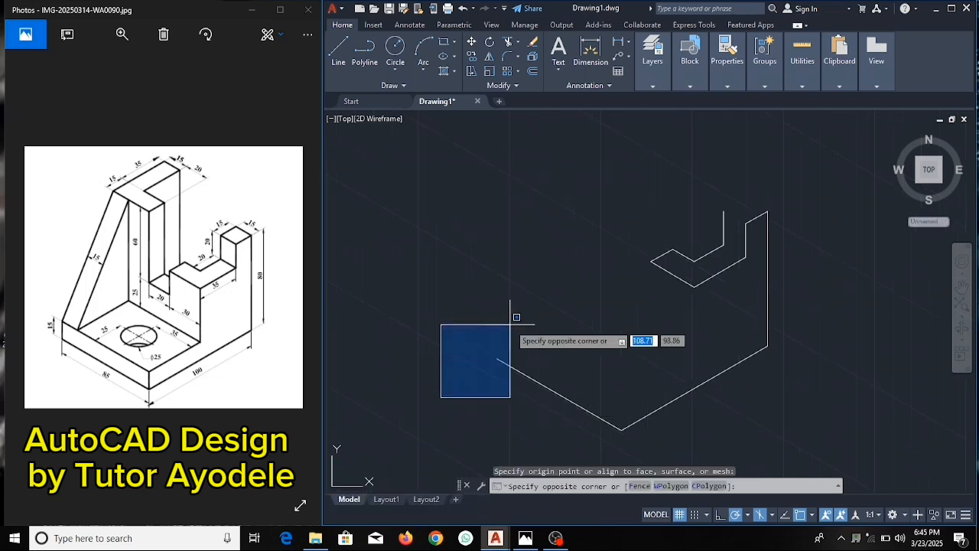
{"action": "left_click", "coordinate": [525, 280]}
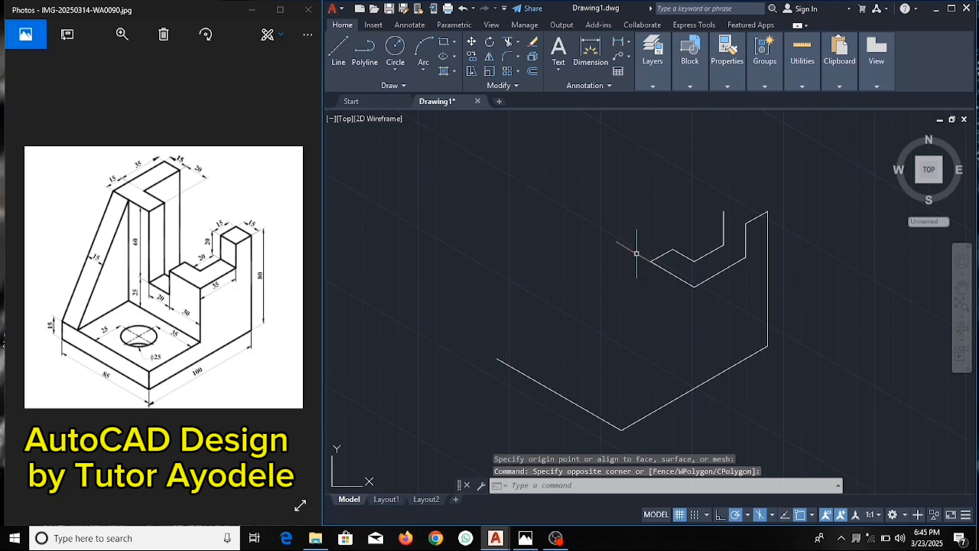
- Close the post's top face from the 80 mm edge's top: 15 mm at 150°, the inner 20 mm edge's top, then the front corner
{"action": "left_click", "coordinate": [338, 49]}
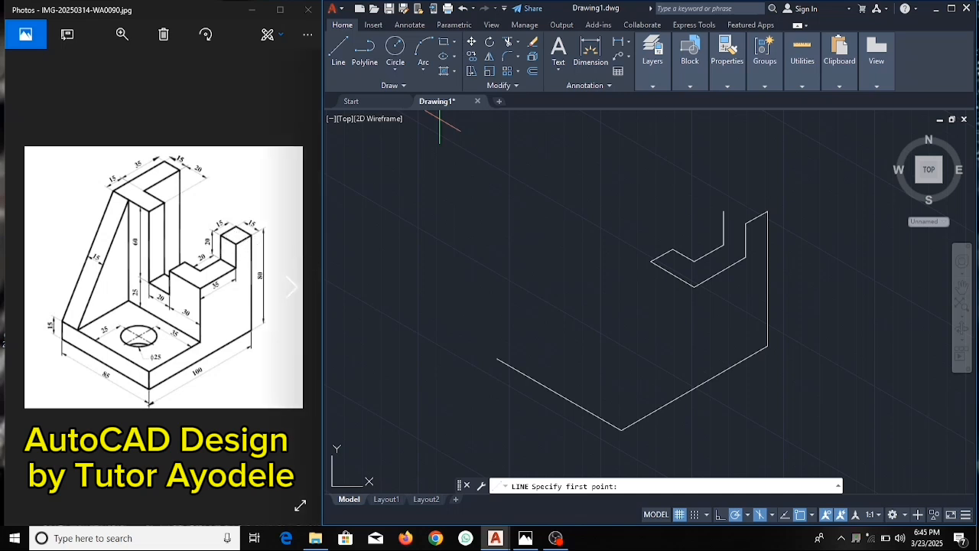
{"action": "left_click", "coordinate": [768, 211]}
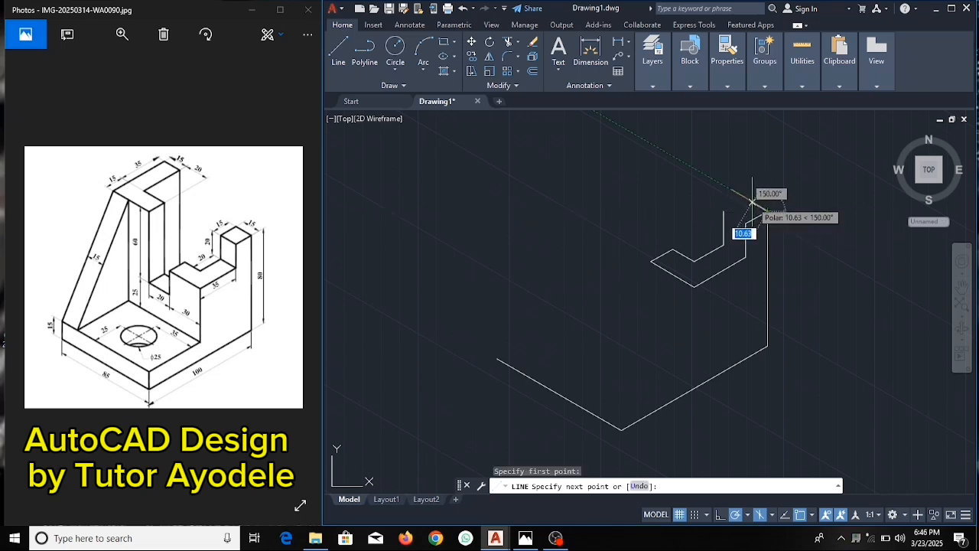
{"action": "type", "text": "15"}
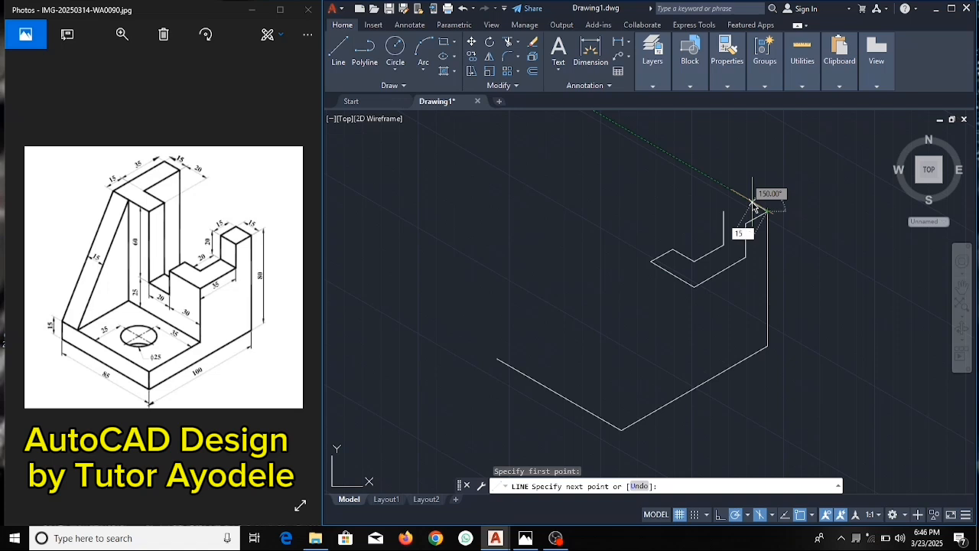
{"action": "key", "text": "Return"}
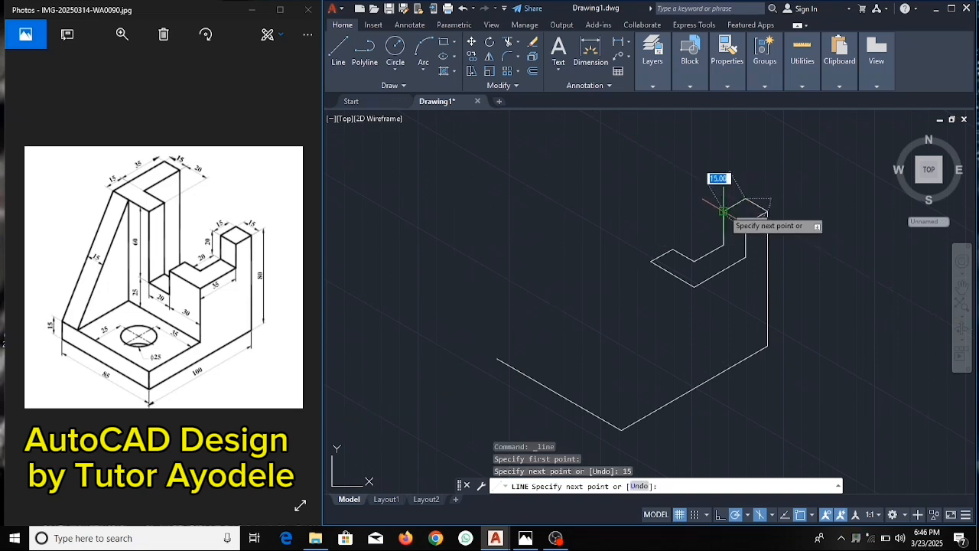
{"action": "left_click", "coordinate": [723, 212]}
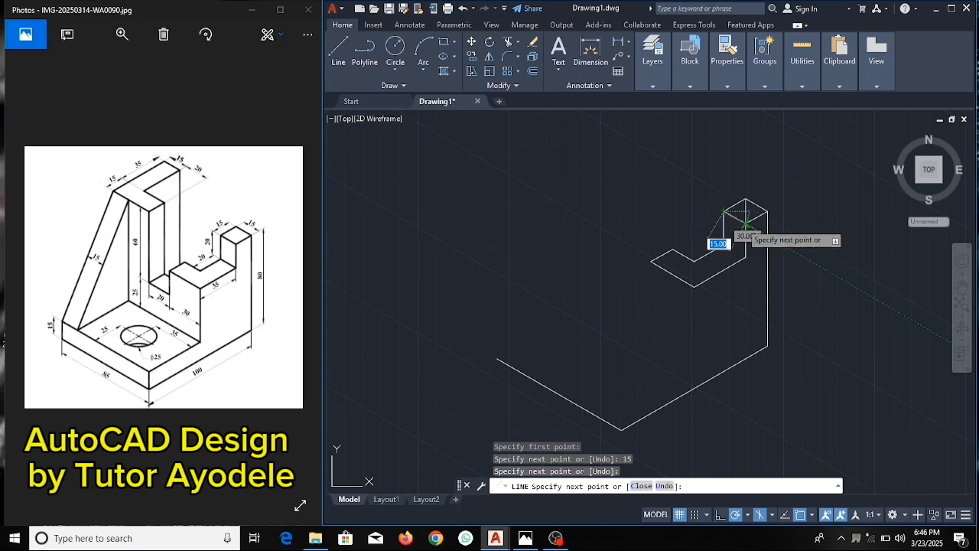
{"action": "left_click", "coordinate": [746, 223]}
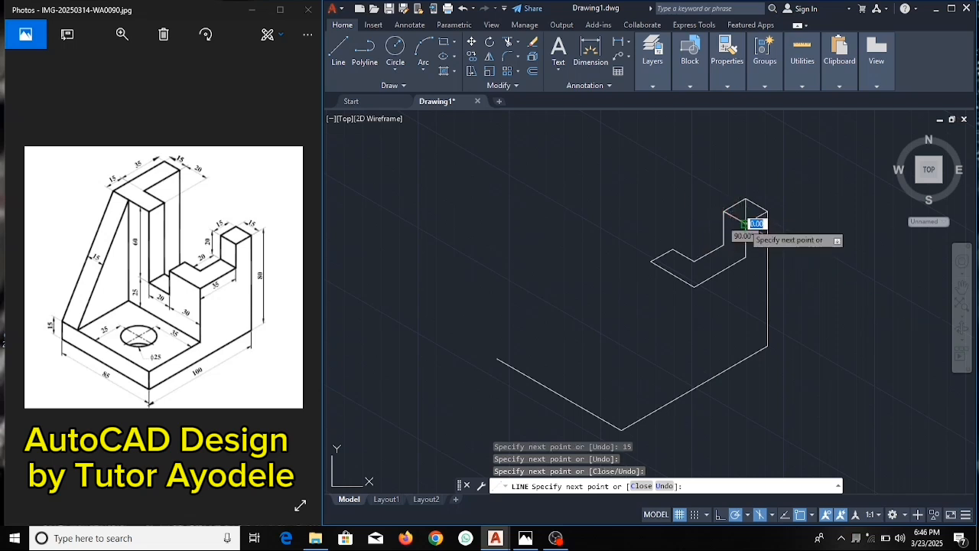
{"action": "key", "text": "Return"}
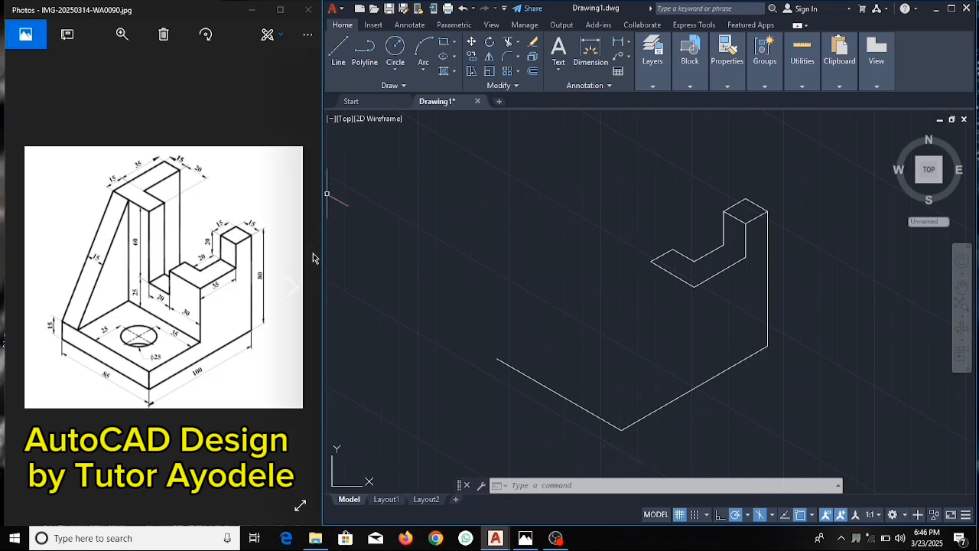
- Draw a line joining the lower ends of the post's two 20 mm vertical edges
{"action": "left_click", "coordinate": [339, 50]}
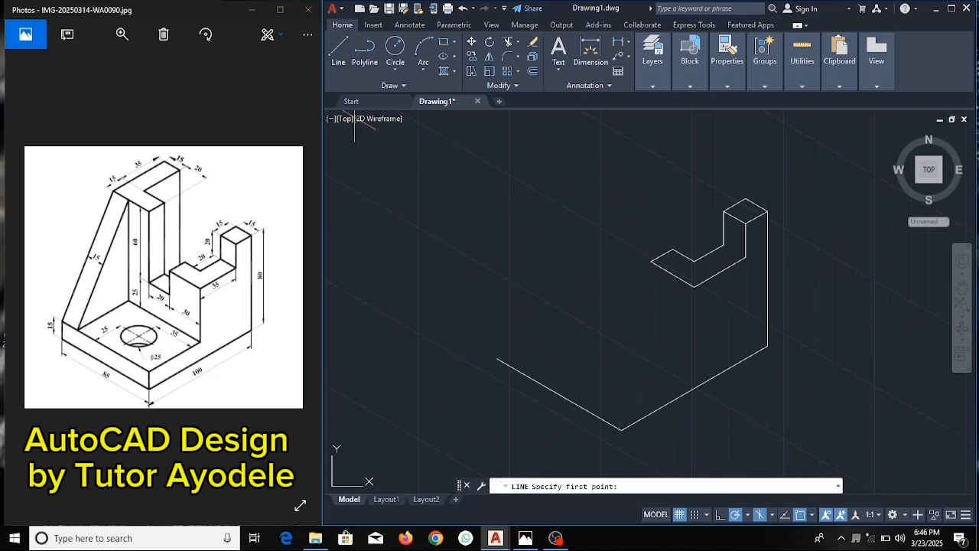
{"action": "left_click", "coordinate": [723, 246]}
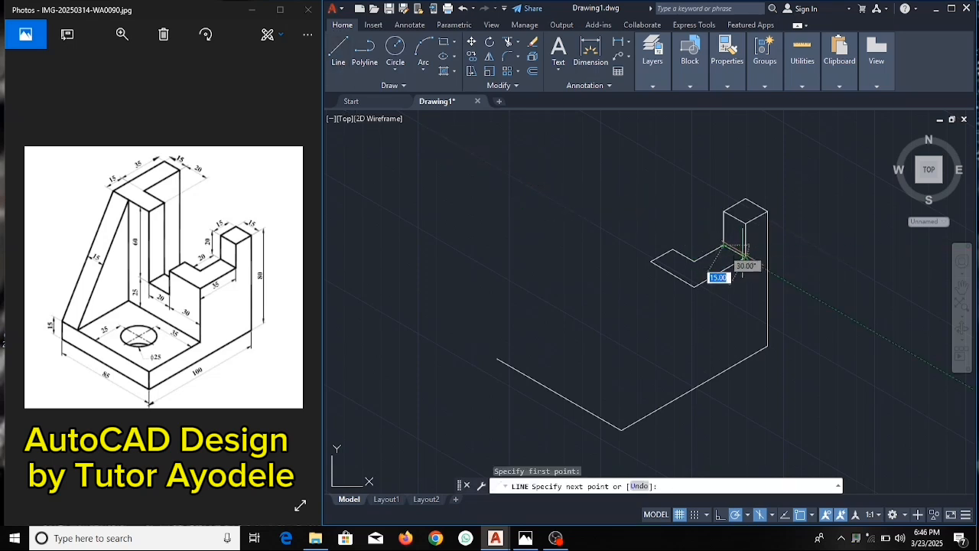
{"action": "left_click", "coordinate": [746, 259]}
{"action": "key", "text": "Return"}
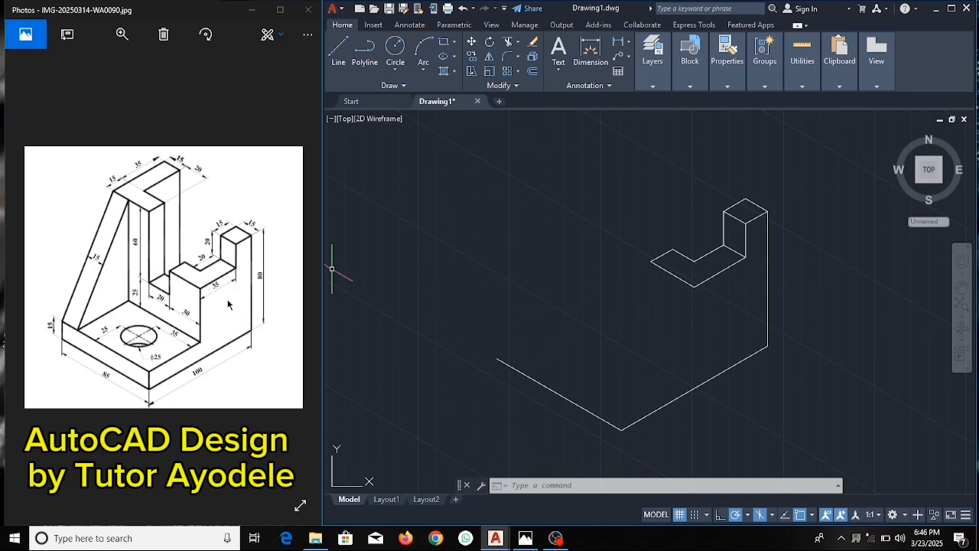
- From the base's front corner, draw 15 mm upward, 50 mm at 30°, then a vertical line to the step's lower front corner
{"action": "left_click", "coordinate": [341, 64]}
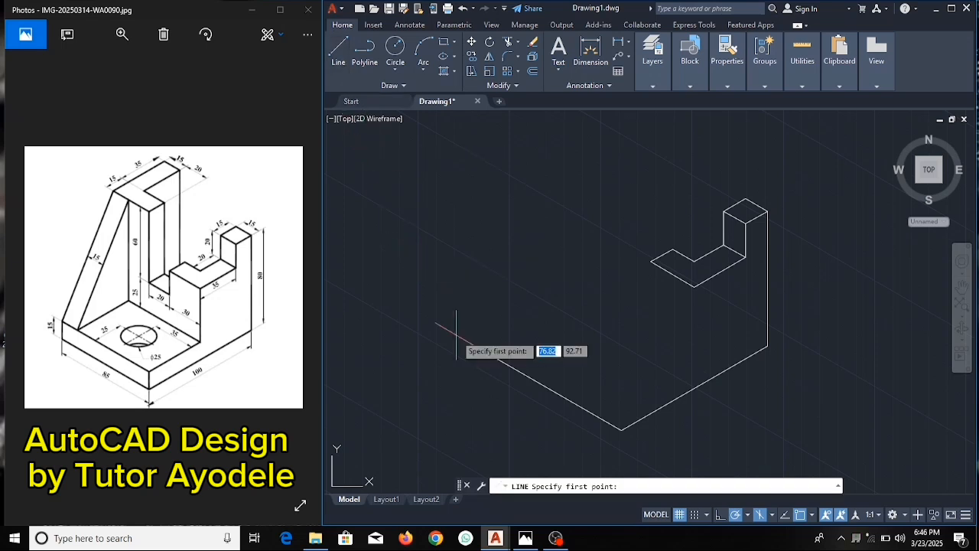
{"action": "left_click", "coordinate": [621, 430]}
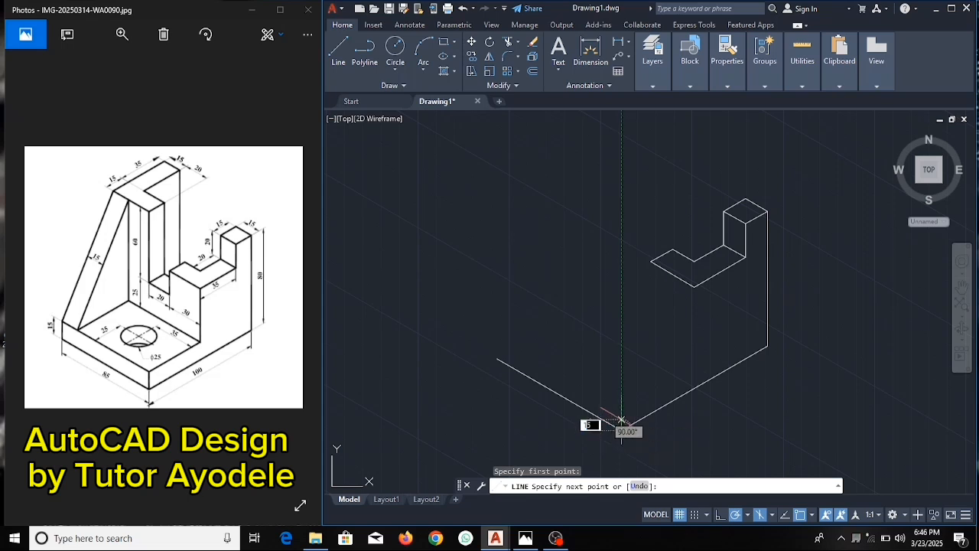
{"action": "type", "text": "15"}
{"action": "key", "text": "Return"}
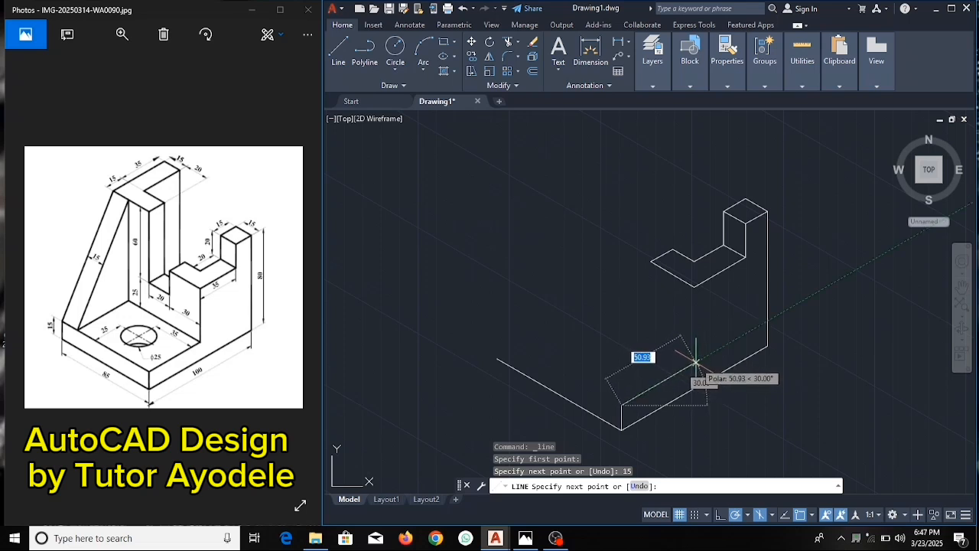
{"action": "type", "text": "50"}
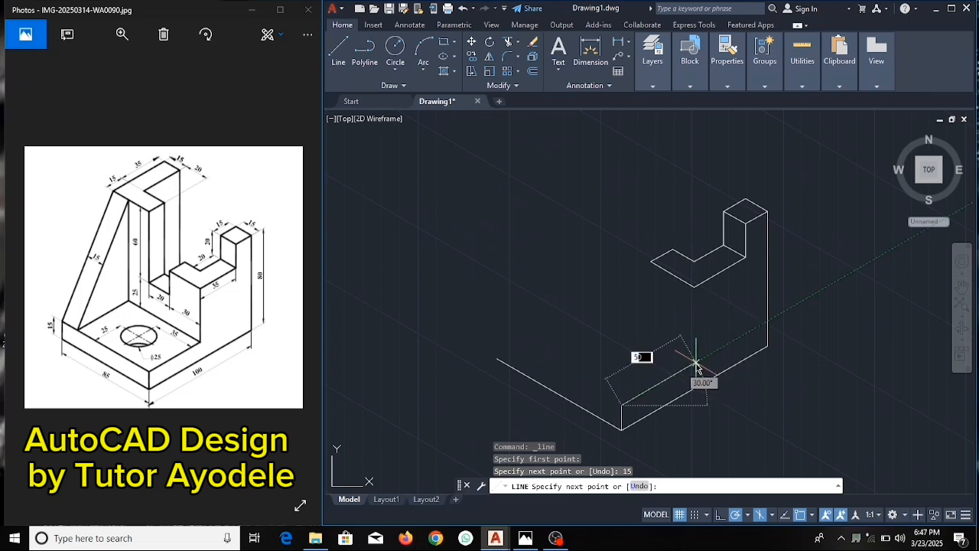
{"action": "key", "text": "Return"}
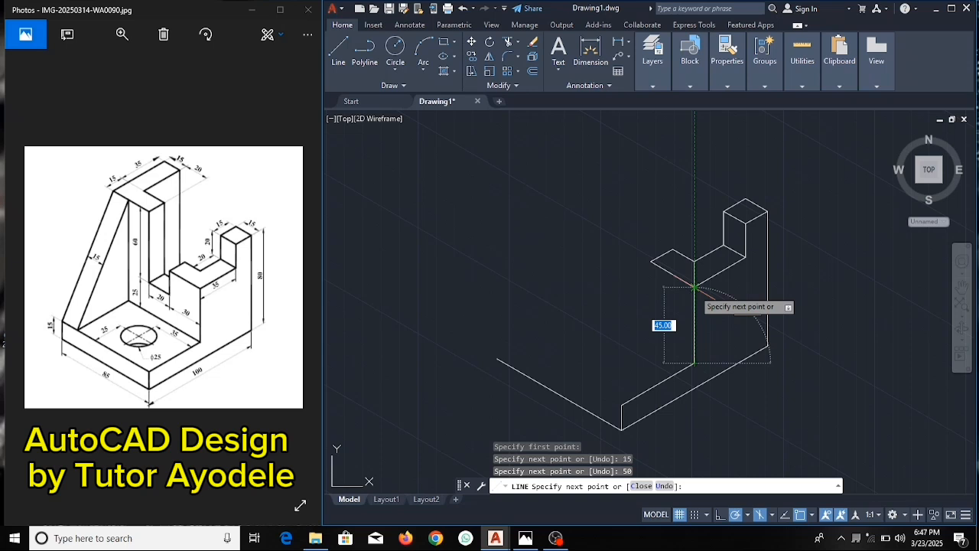
{"action": "left_click", "coordinate": [694, 288]}
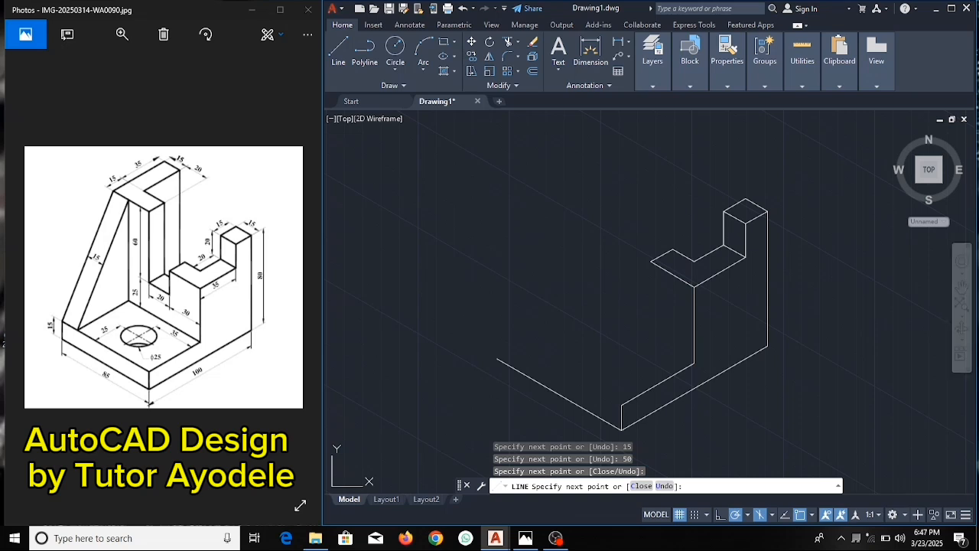
{"action": "key", "text": "Return"}
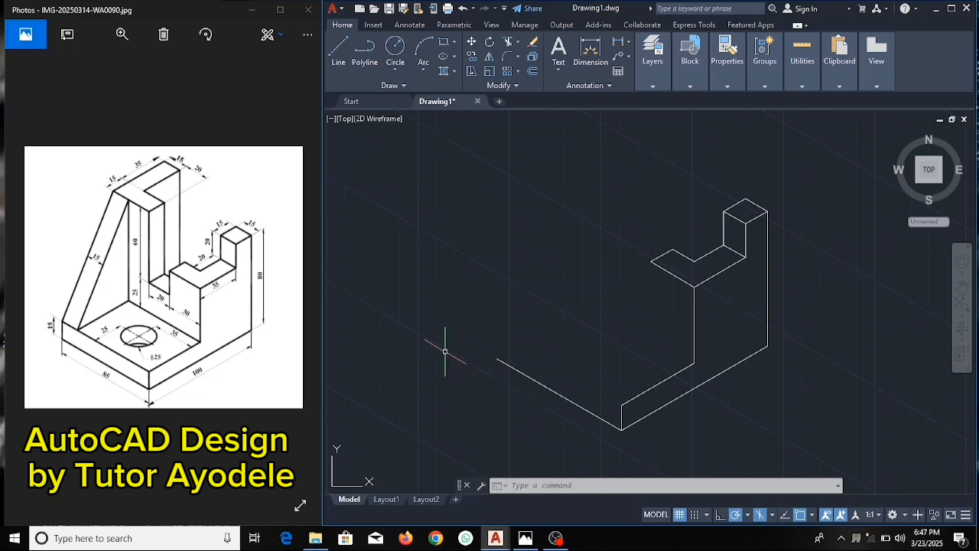
- From the left end of the base's 85 mm edge, draw 15 mm upward, then a line to the top of the base's front corner
{"action": "left_click", "coordinate": [339, 52]}
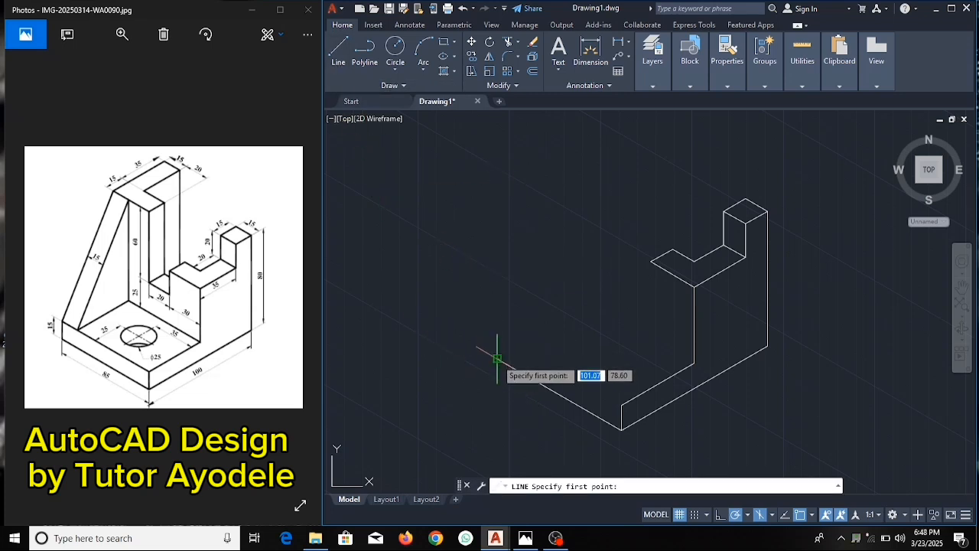
{"action": "left_click", "coordinate": [498, 359]}
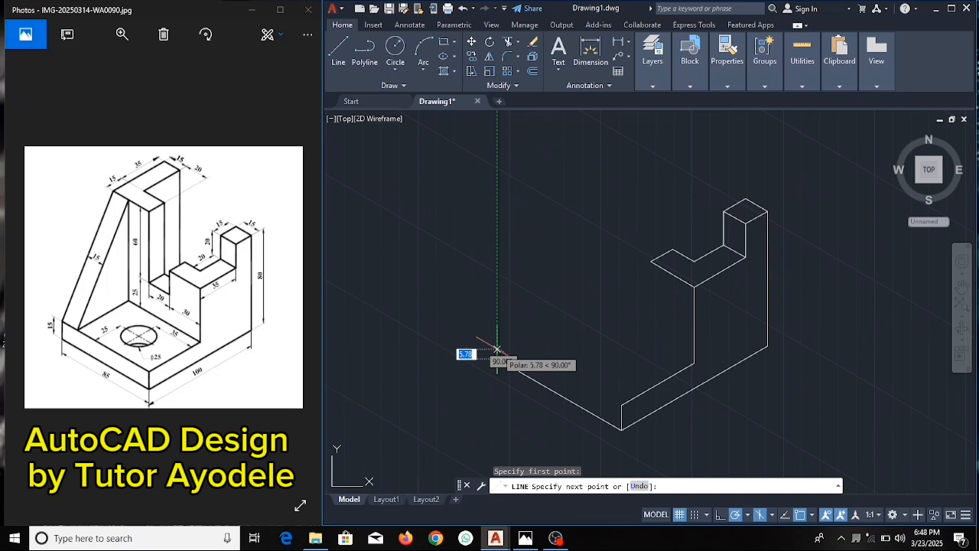
{"action": "type", "text": "15"}
{"action": "key", "text": "Return"}
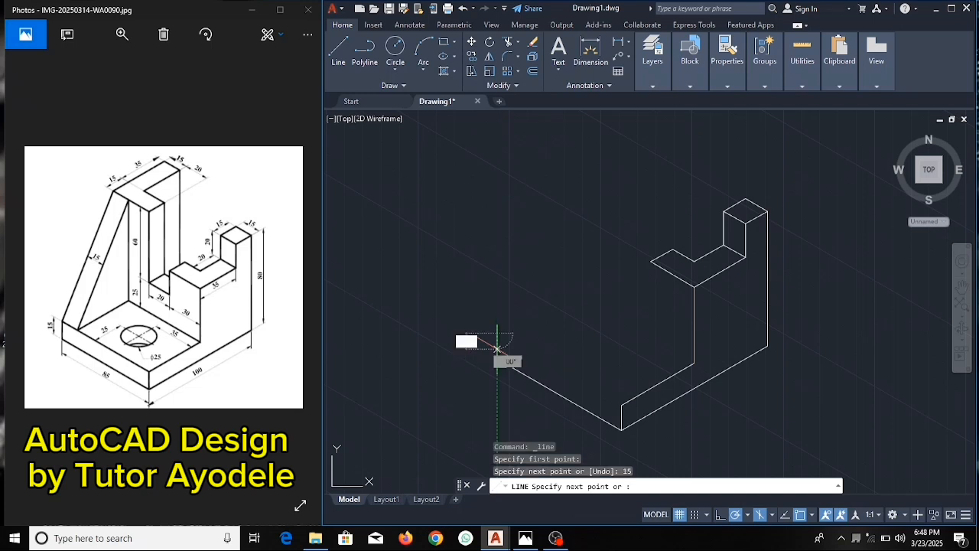
{"action": "left_click", "coordinate": [623, 403]}
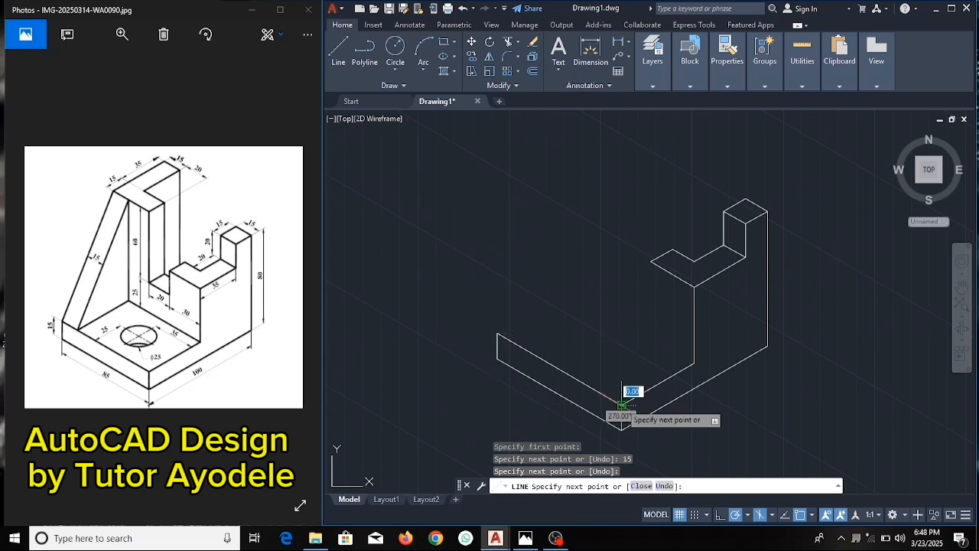
{"action": "key", "text": "Return"}
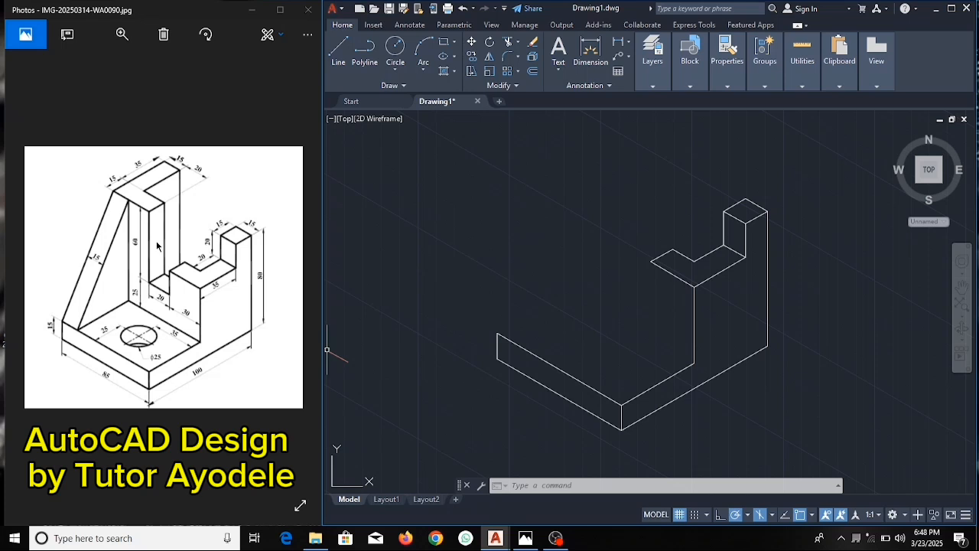
- From the base's upper left corner, draw 15 mm at 330° along the top edge, then 50 mm at 30° across the base
{"action": "left_click", "coordinate": [337, 54]}
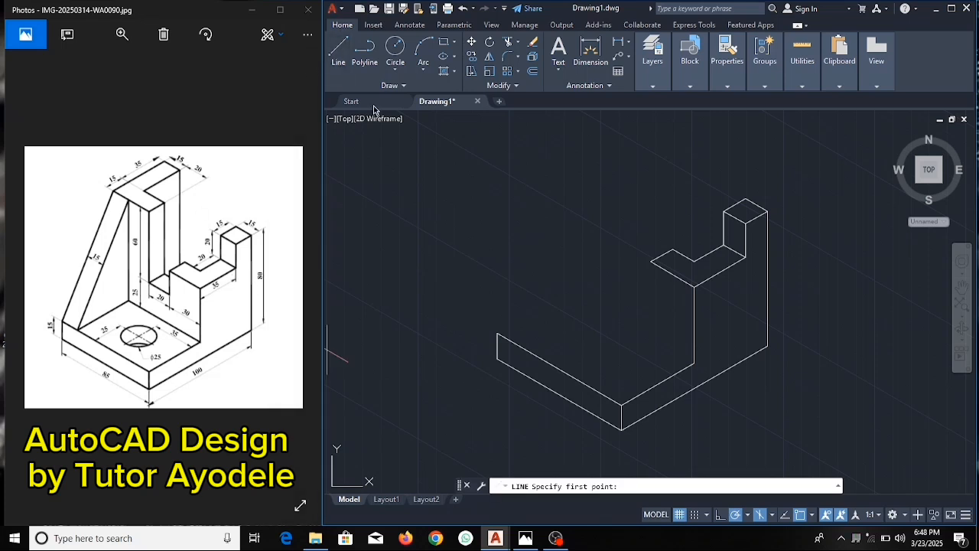
{"action": "left_click", "coordinate": [497, 335]}
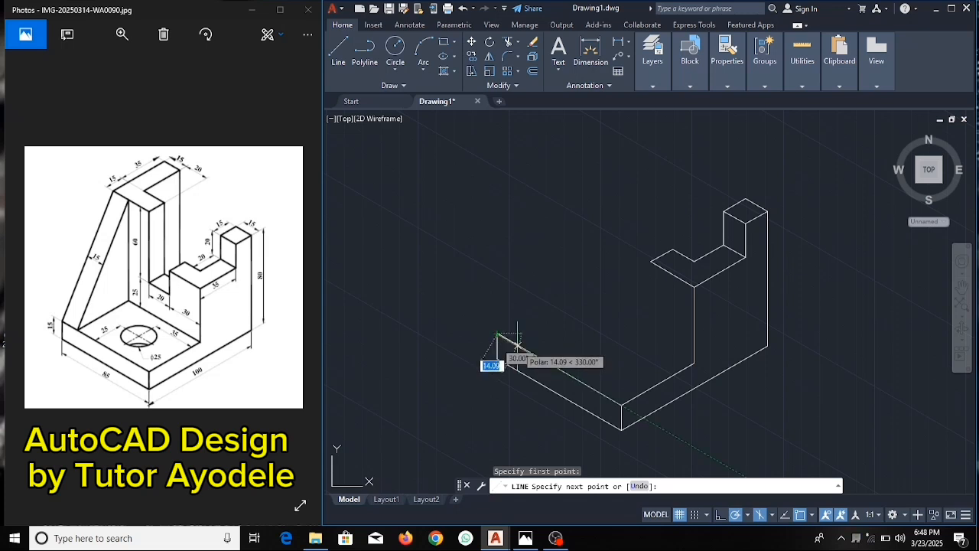
{"action": "type", "text": "15"}
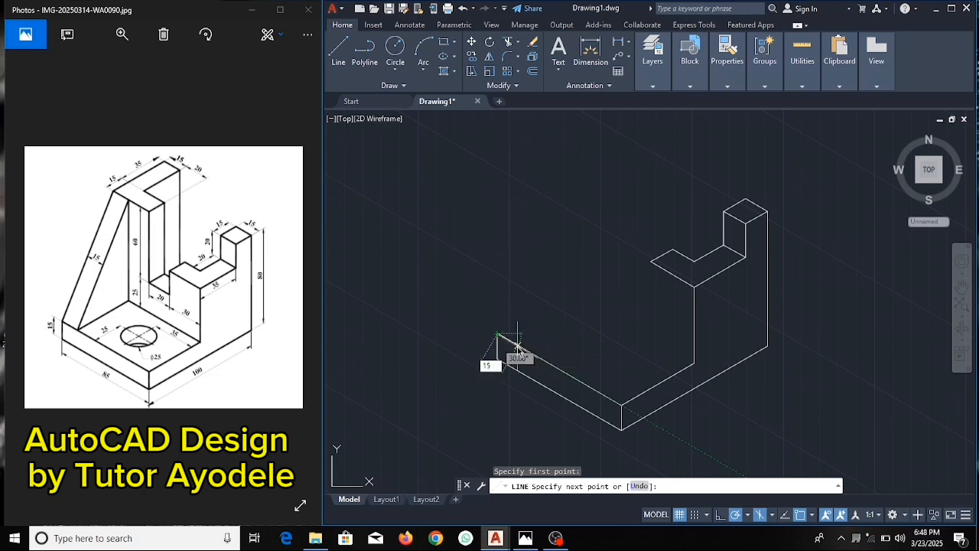
{"action": "key", "text": "Return"}
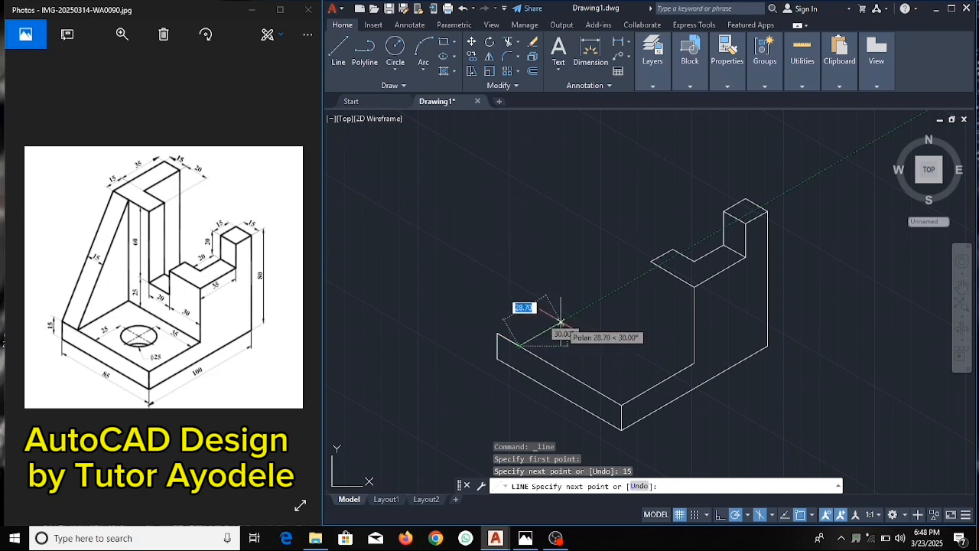
{"action": "type", "text": "50"}
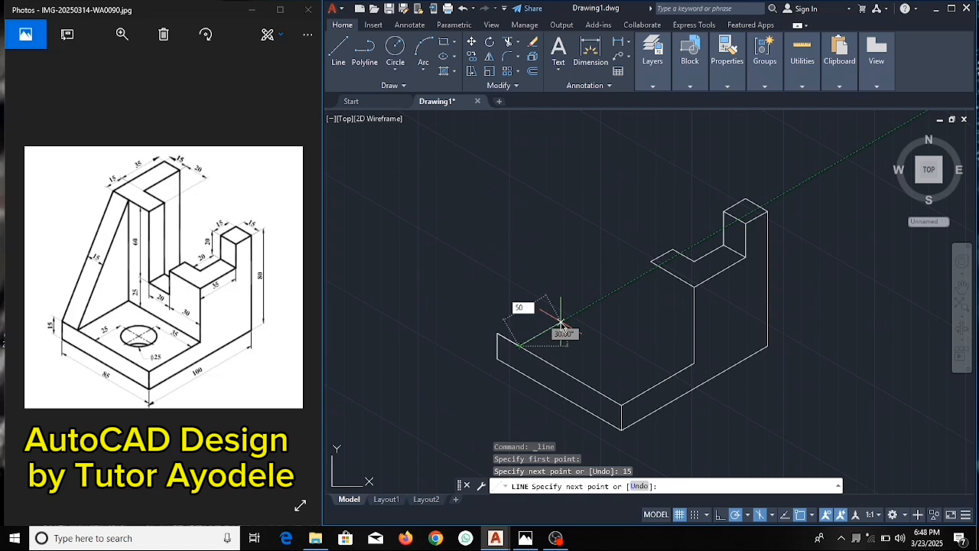
{"action": "key", "text": "Return"}
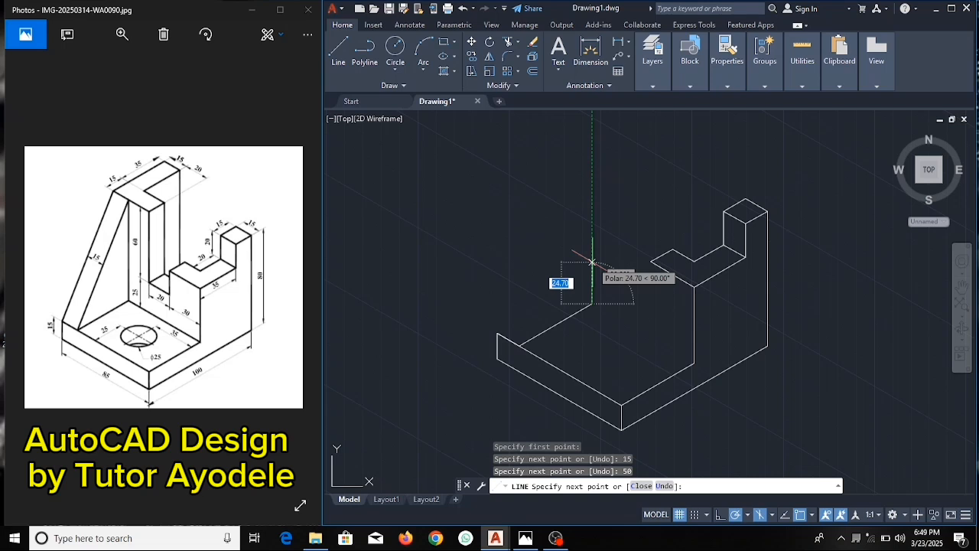
- Continue the line 85 mm vertically upward and 15 mm at 150°, then slope it down to the base's upper left corner
{"action": "type", "text": "85"}
{"action": "key", "text": "Return"}
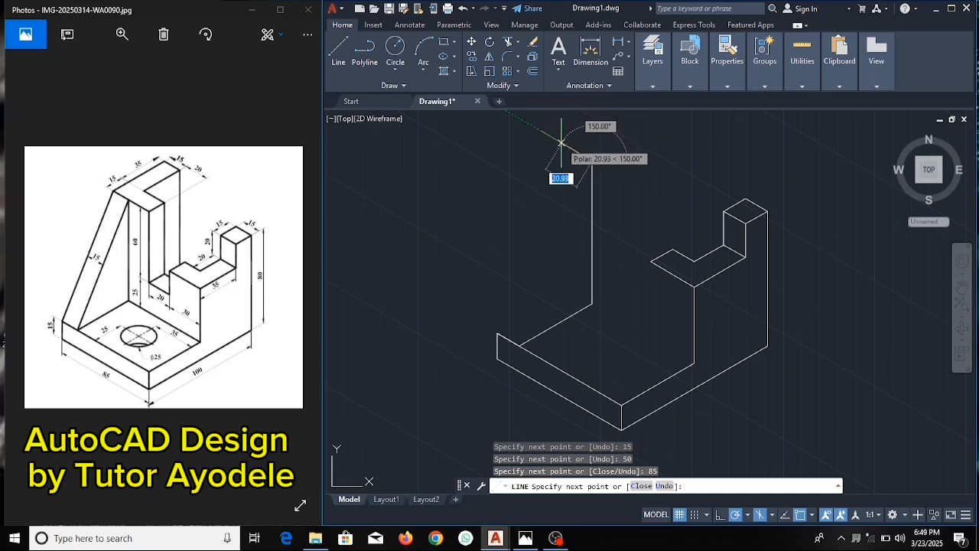
{"action": "type", "text": "15"}
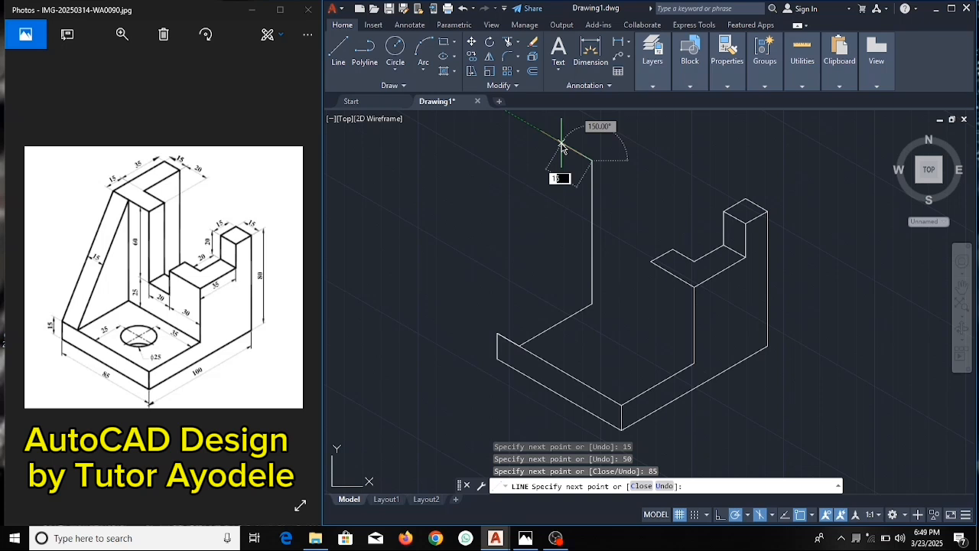
{"action": "key", "text": "Return"}
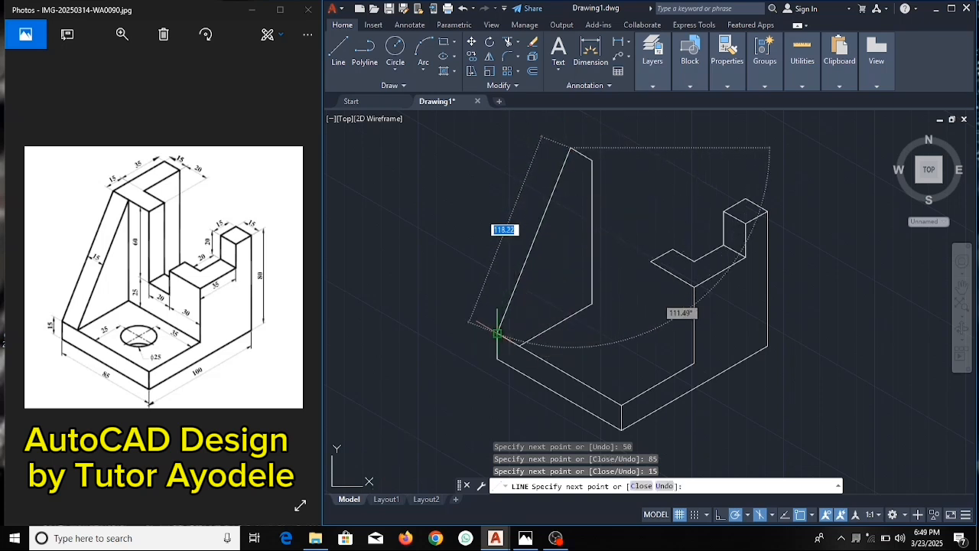
{"action": "left_click", "coordinate": [497, 333]}
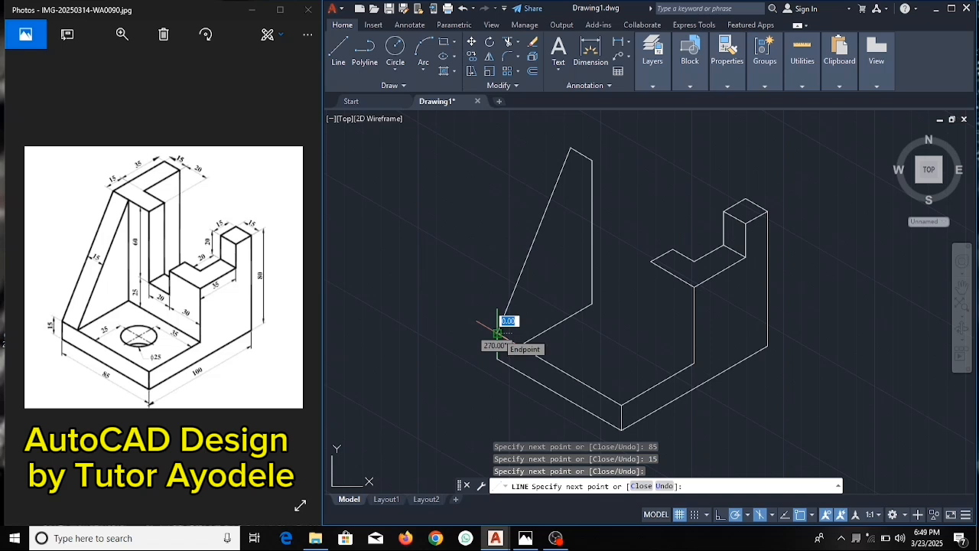
{"action": "key", "text": "Return"}
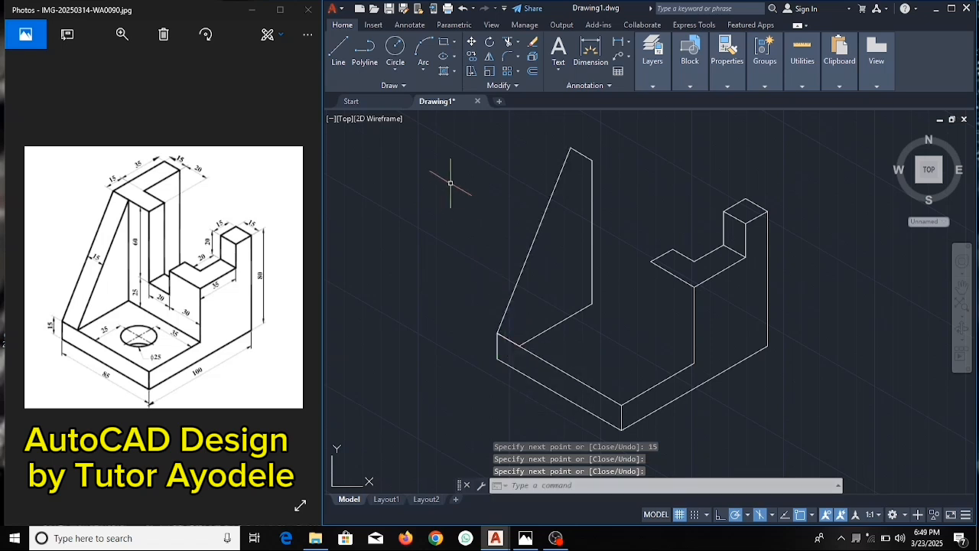
- Draw the rib's inner sloping edge from the top of the 85 mm vertical to the start of the 50 mm line on the base
{"action": "left_click", "coordinate": [338, 59]}
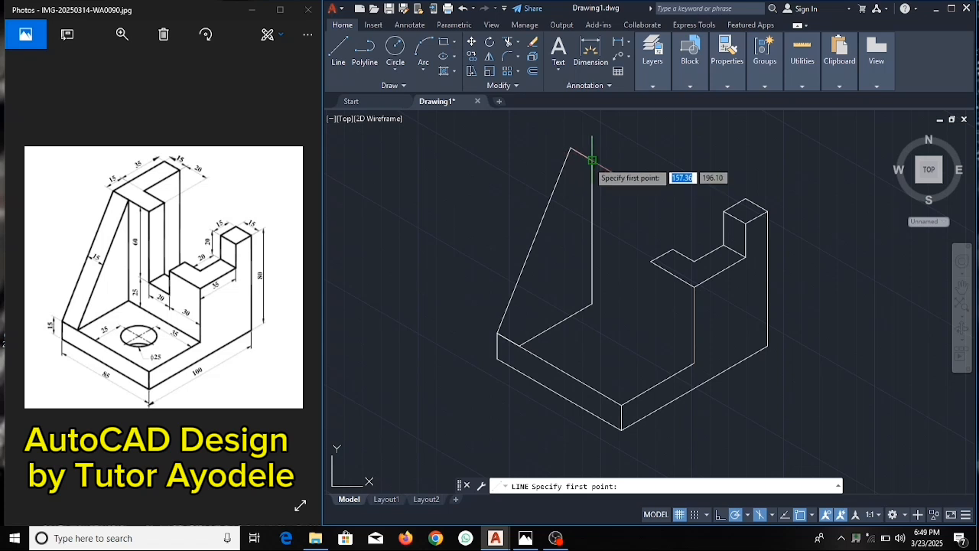
{"action": "left_click", "coordinate": [587, 160]}
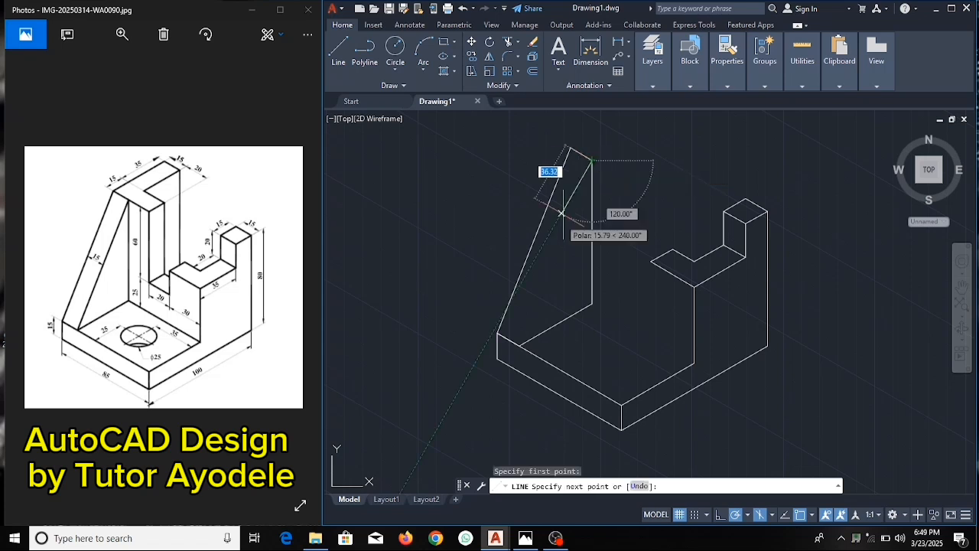
{"action": "left_click", "coordinate": [520, 345]}
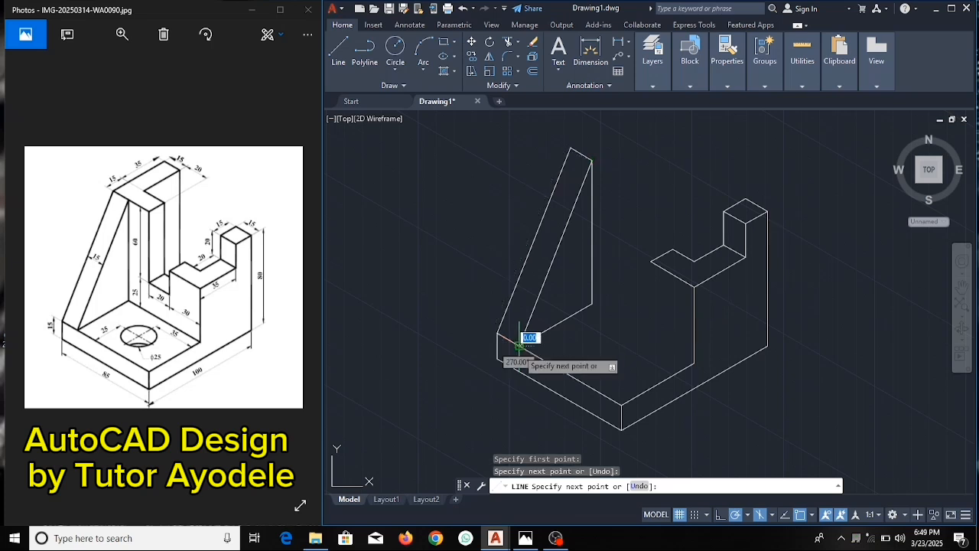
{"action": "key", "text": "Return"}
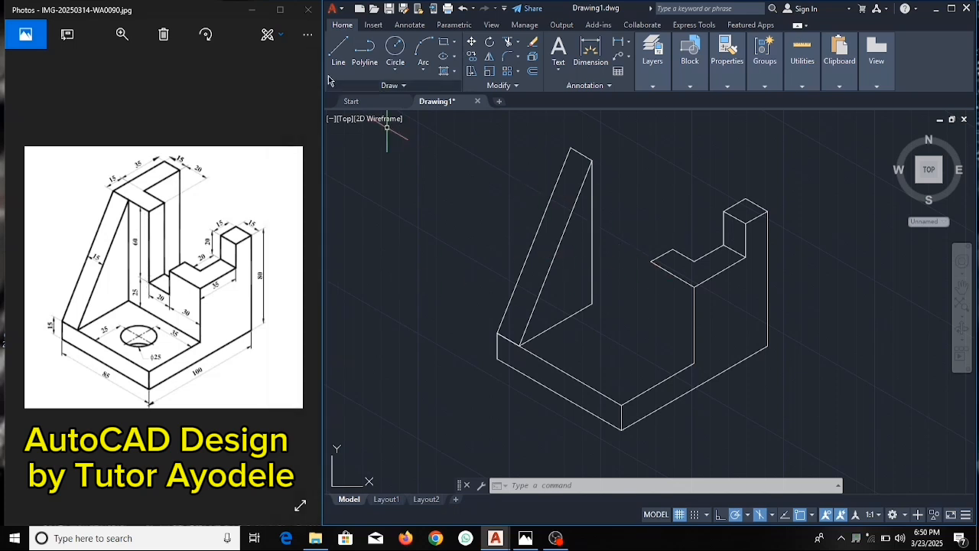
- Draw a line from the step's lower front corner to the foot of the 85 mm vertical edge
{"action": "left_click", "coordinate": [338, 52]}
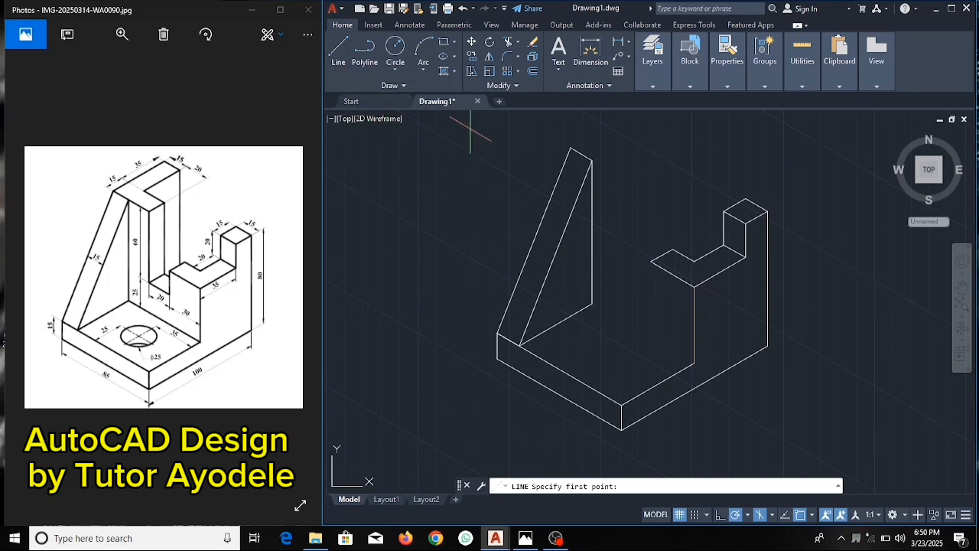
{"action": "left_click", "coordinate": [694, 362]}
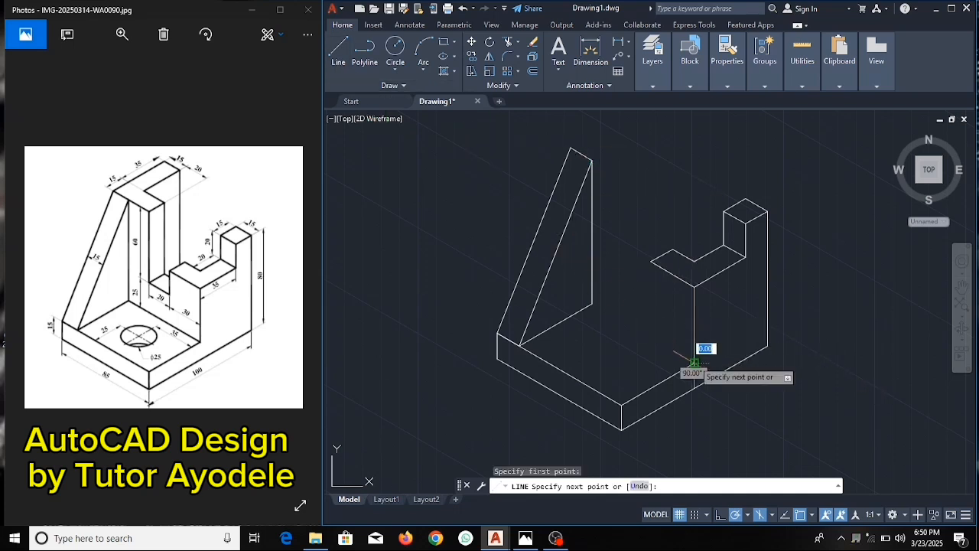
{"action": "left_click", "coordinate": [591, 305]}
{"action": "key", "text": "Return"}
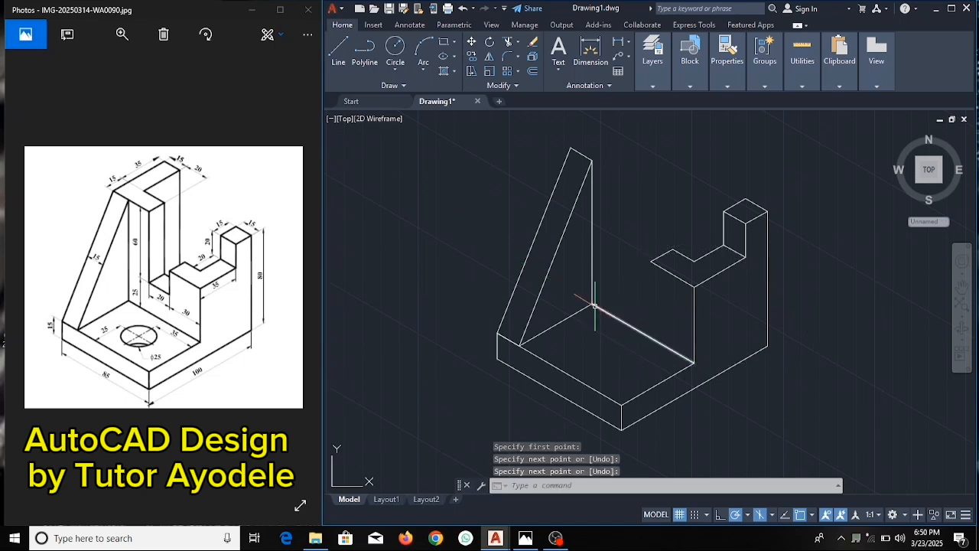
- From the left corner of the step's top face, draw 20 mm downward, 20 mm at 150°, then 60 mm vertically upward
{"action": "left_click", "coordinate": [338, 51]}
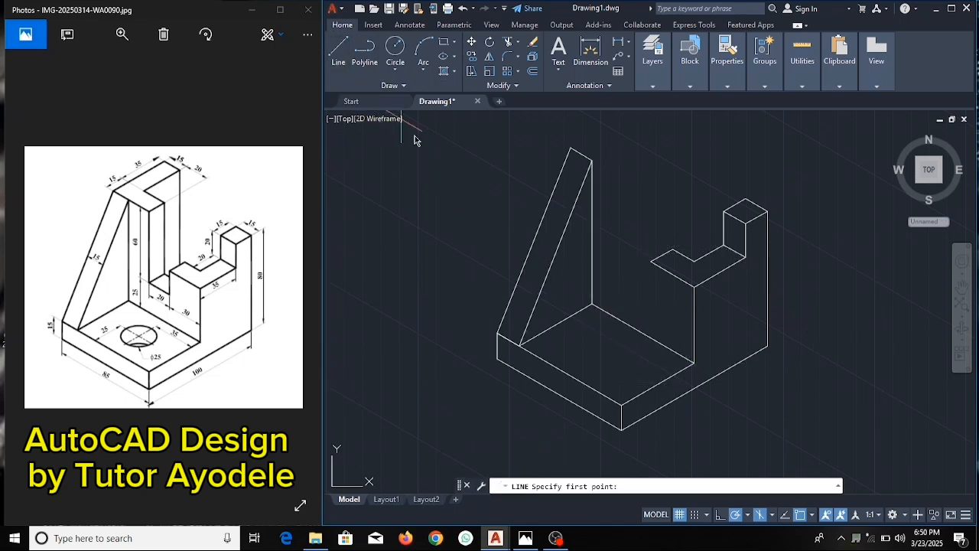
{"action": "left_click", "coordinate": [652, 261]}
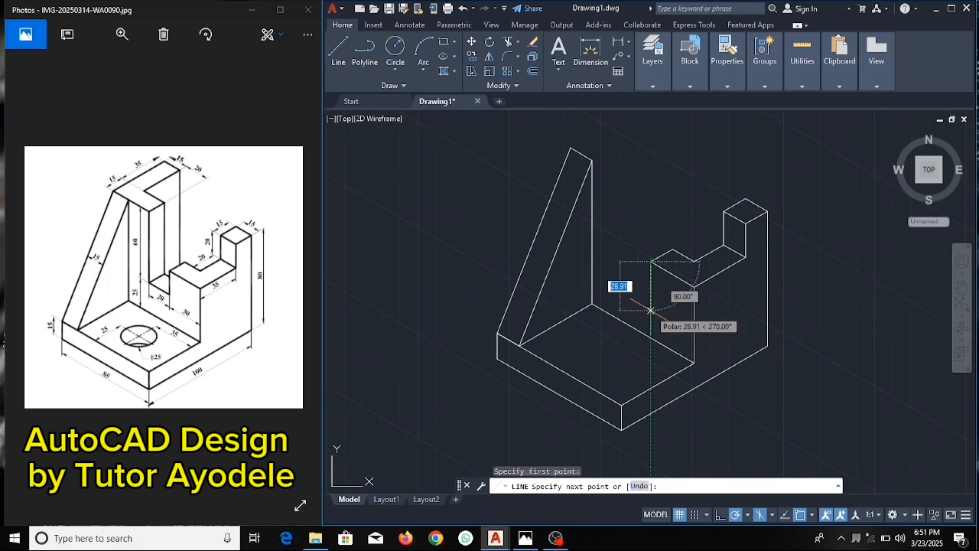
{"action": "type", "text": "20"}
{"action": "key", "text": "Return"}
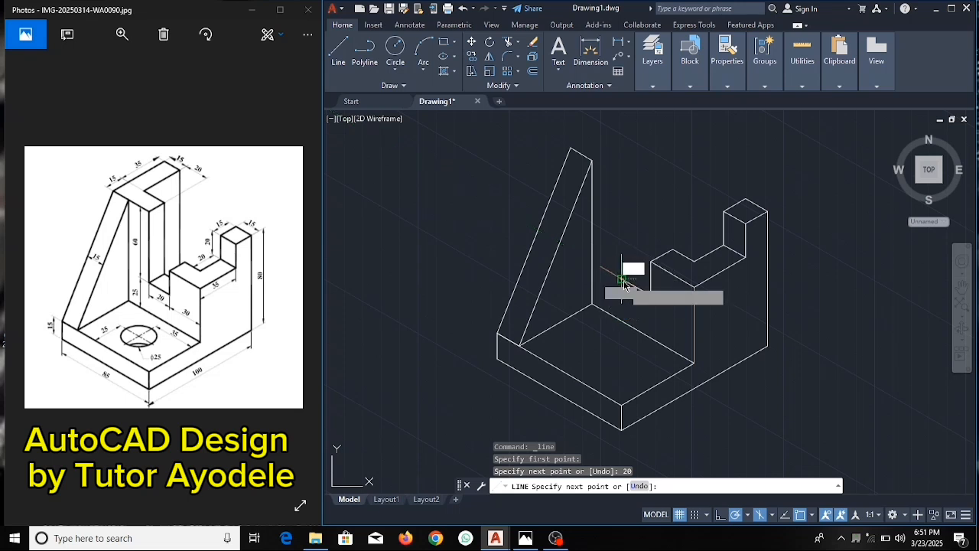
{"action": "type", "text": "20"}
{"action": "key", "text": "Return"}
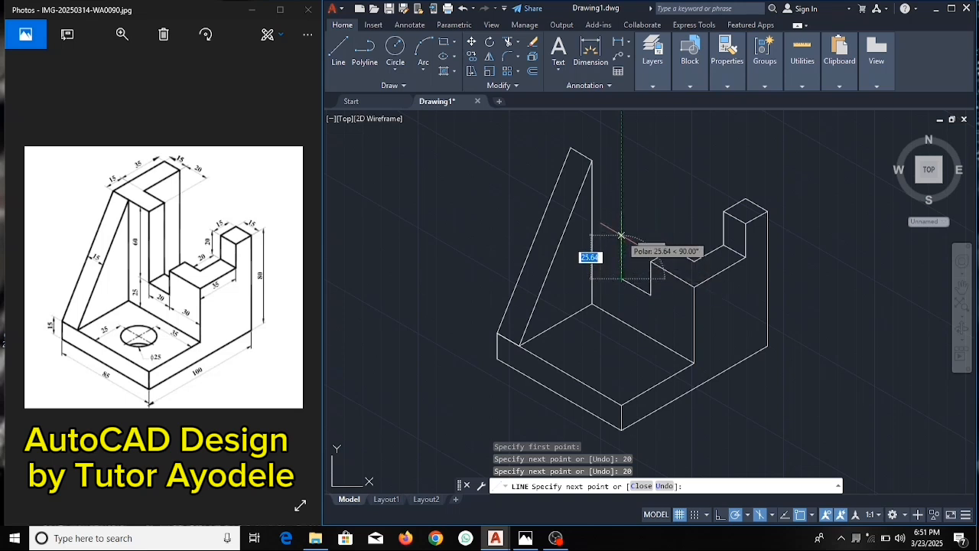
{"action": "type", "text": "60"}
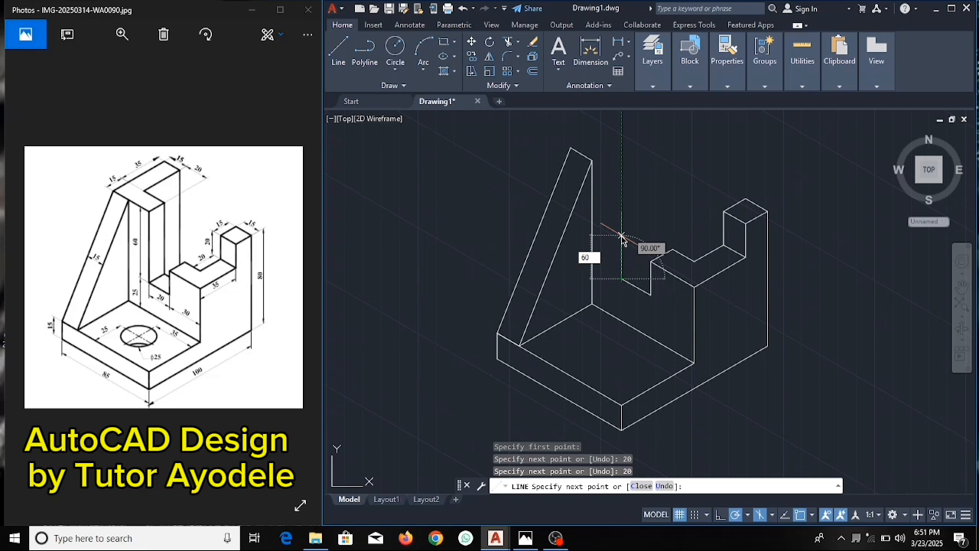
{"action": "key", "text": "Return"}
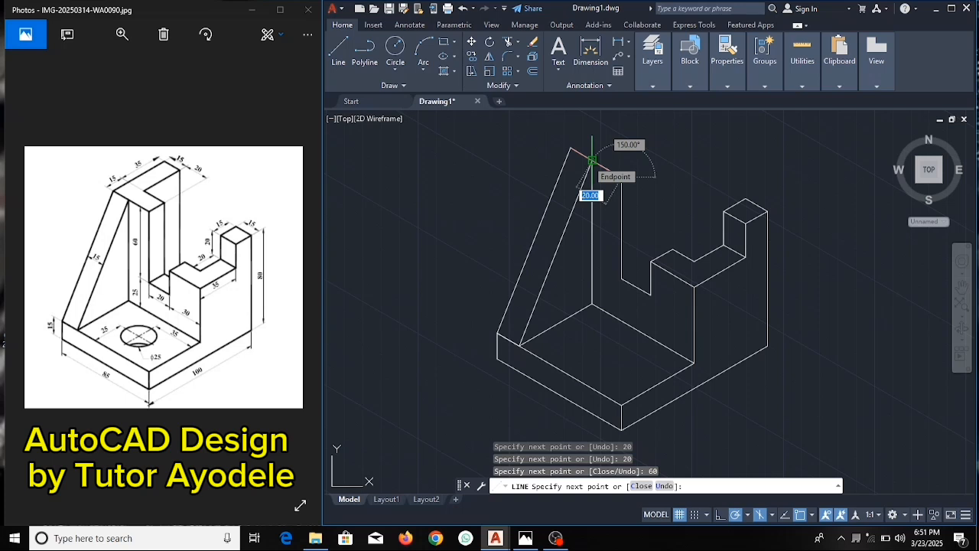
{"action": "key", "text": "Return"}
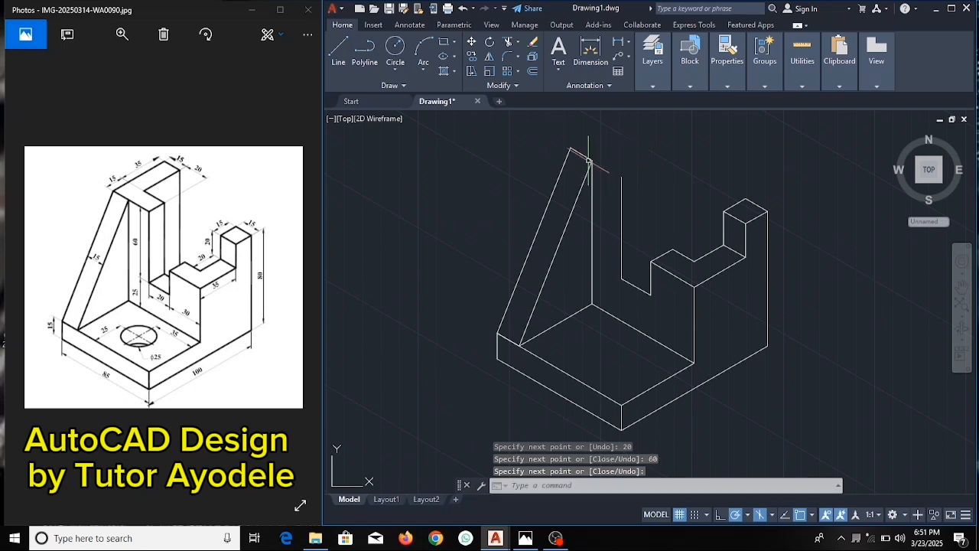
- Draw a line joining the top of the 60 mm vertical edge to the top of the 85 mm vertical edge
{"action": "left_click", "coordinate": [345, 47]}
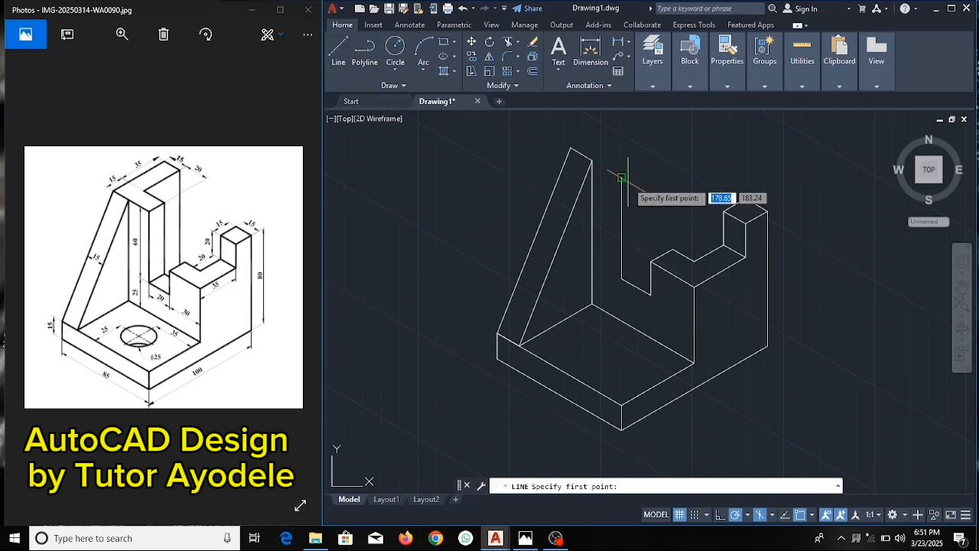
{"action": "left_click", "coordinate": [621, 177]}
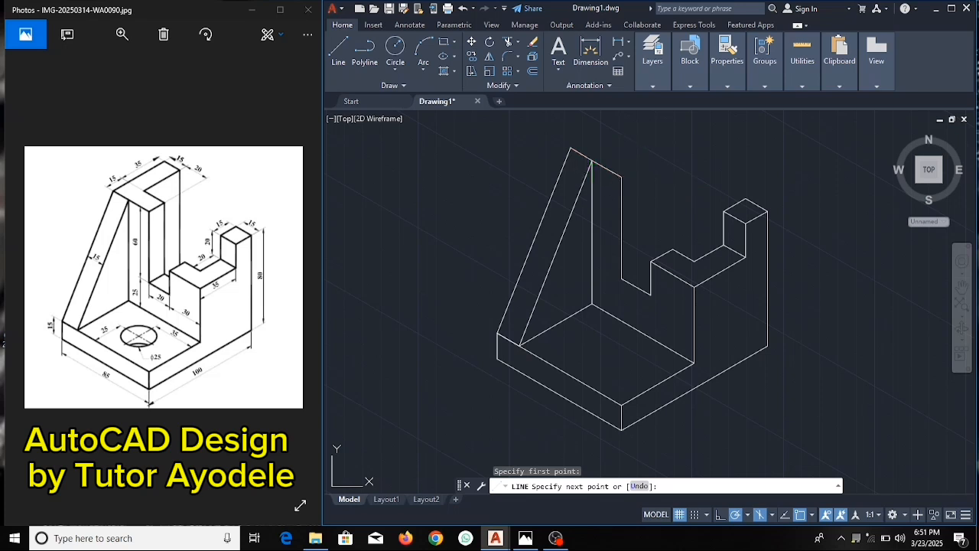
{"action": "left_click", "coordinate": [593, 161]}
{"action": "key", "text": "Return"}
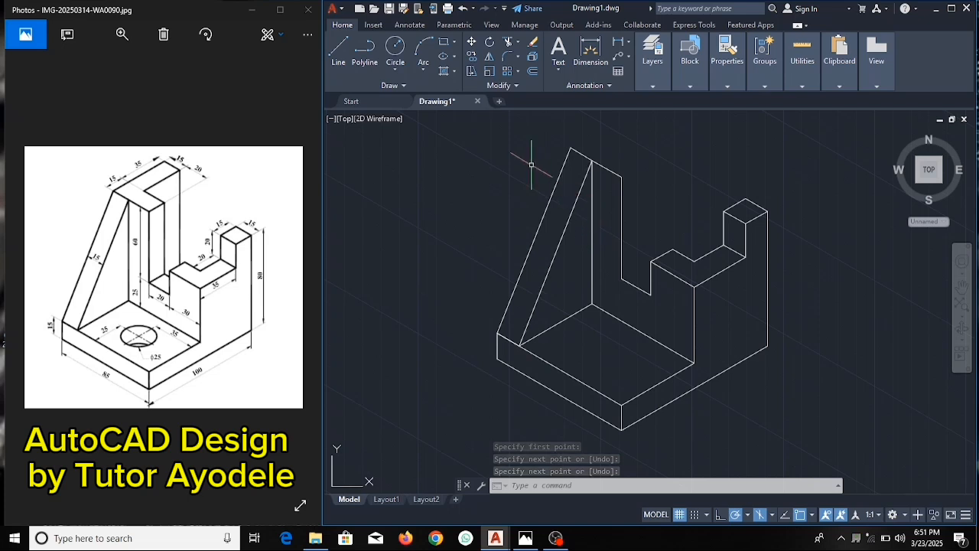
- From the top of the foot of the upright's front vertical edge, draw 15 mm at 30° along the notch floor, then 60 mm vertically upward
{"action": "left_click", "coordinate": [342, 58]}
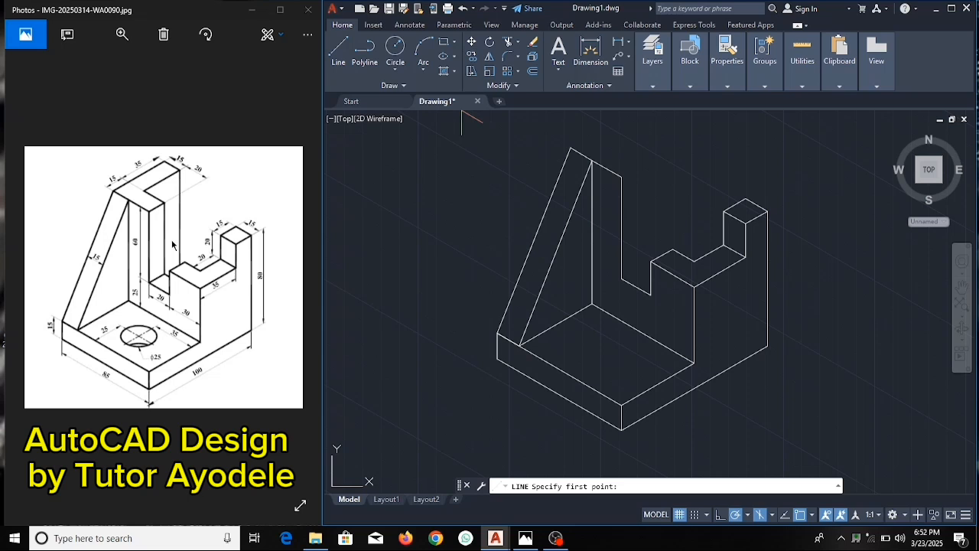
{"action": "left_click", "coordinate": [622, 280]}
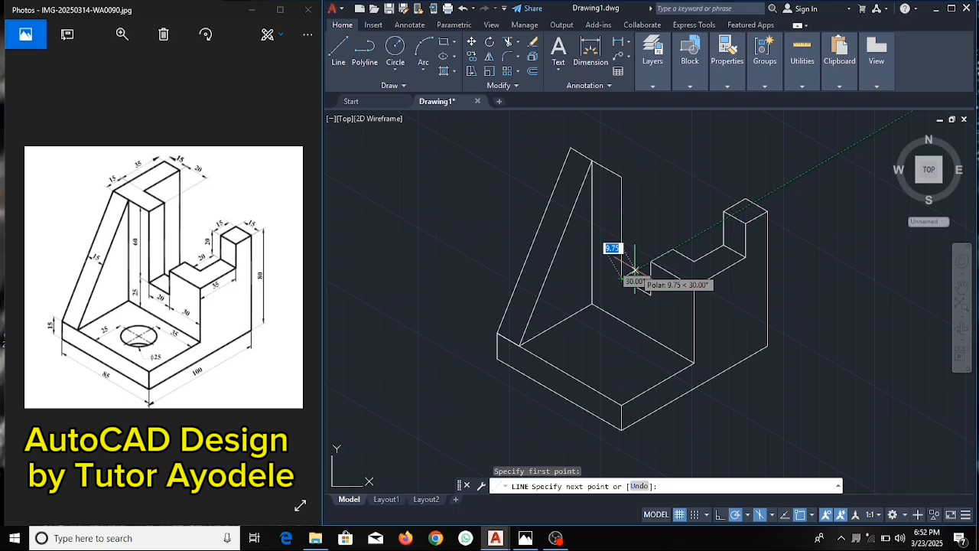
{"action": "type", "text": "1"}
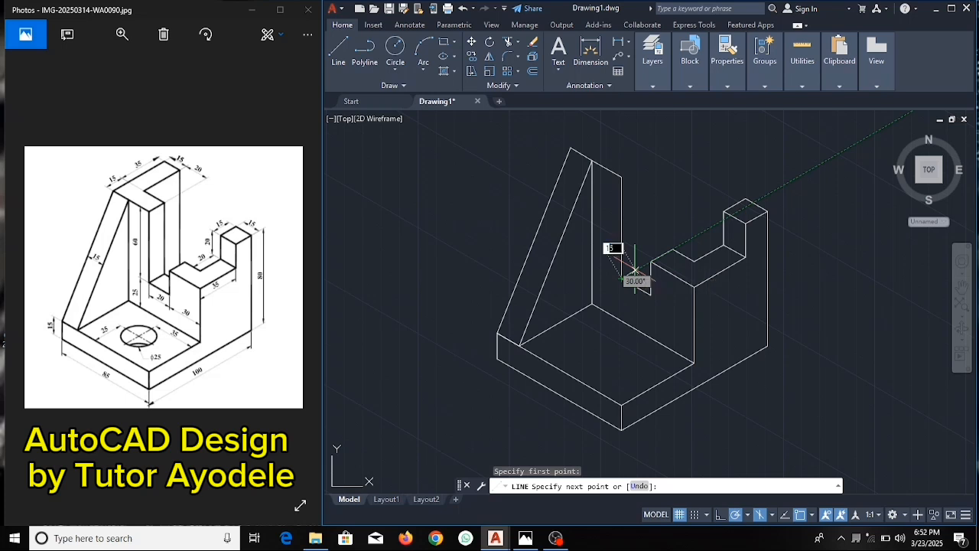
{"action": "type", "text": "5"}
{"action": "key", "text": "Return"}
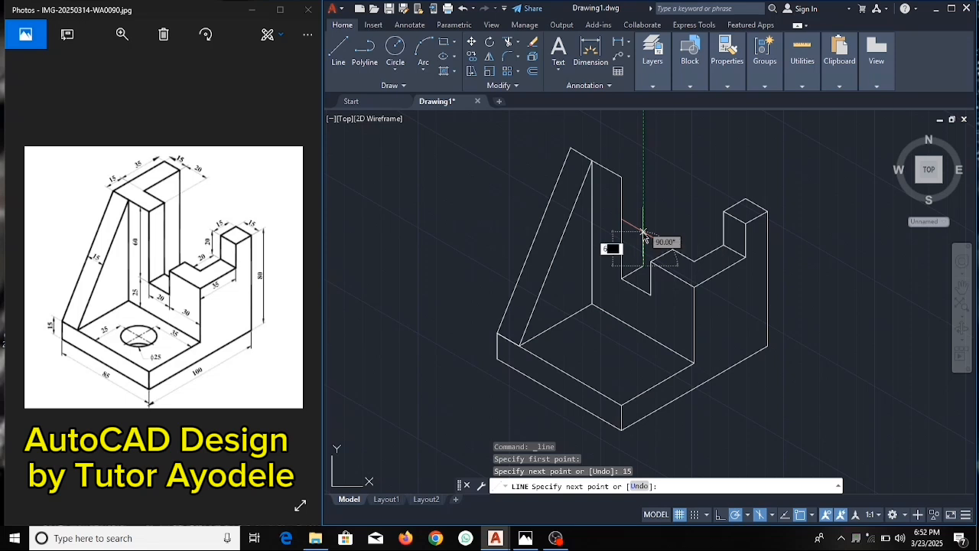
{"action": "type", "text": "60"}
{"action": "key", "text": "Return"}
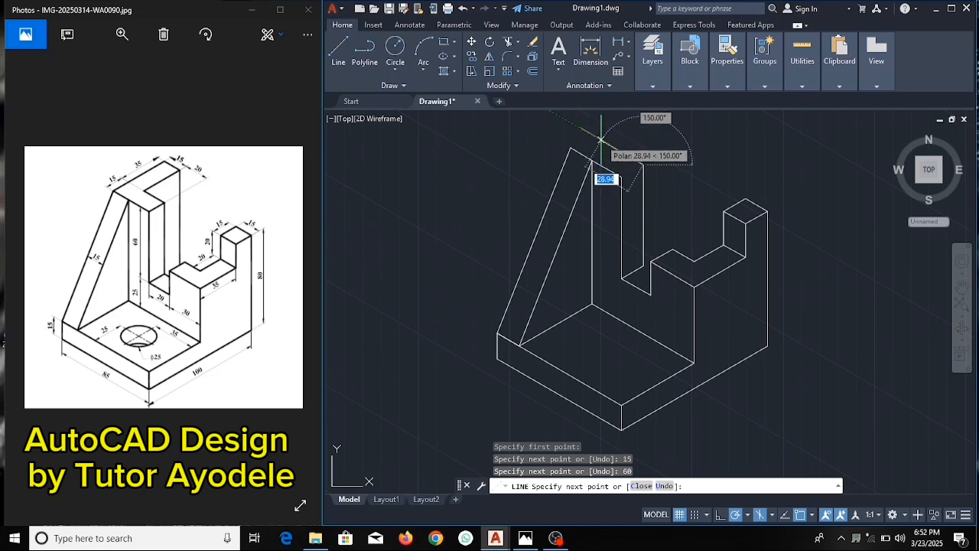
- Continue the upright's top outline 20 mm at 150°, 35 mm at 30° and 15 mm at 150°, then join it to the rib's top outer corner
{"action": "type", "text": "20"}
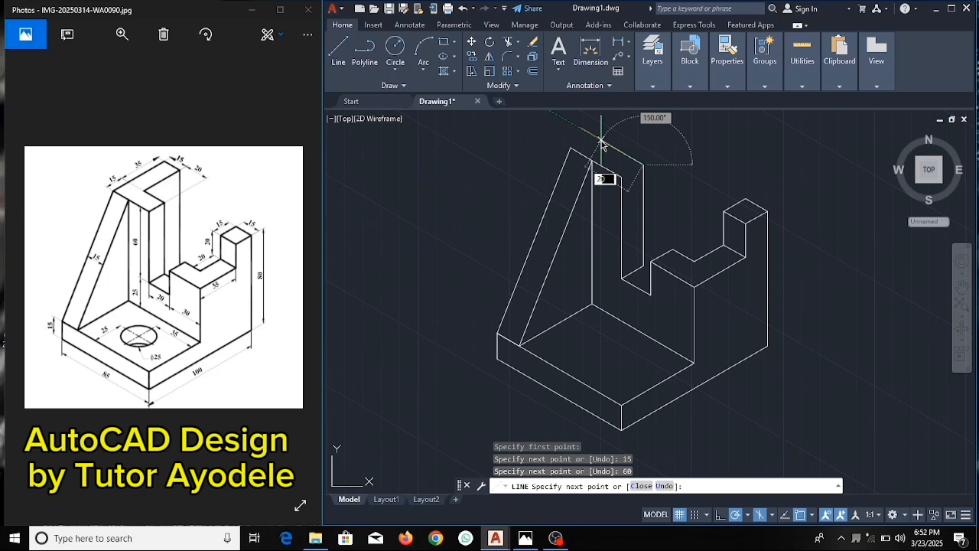
{"action": "key", "text": "Return"}
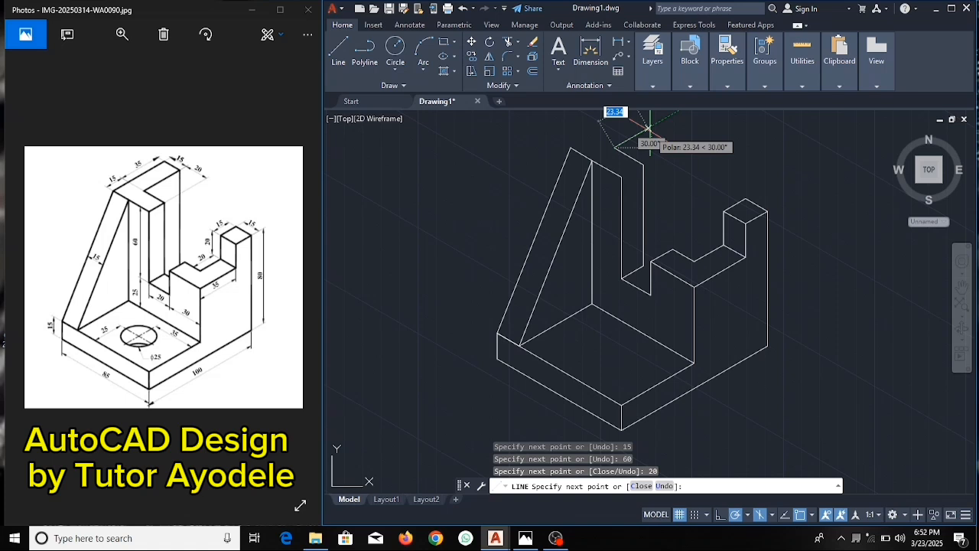
{"action": "type", "text": "35"}
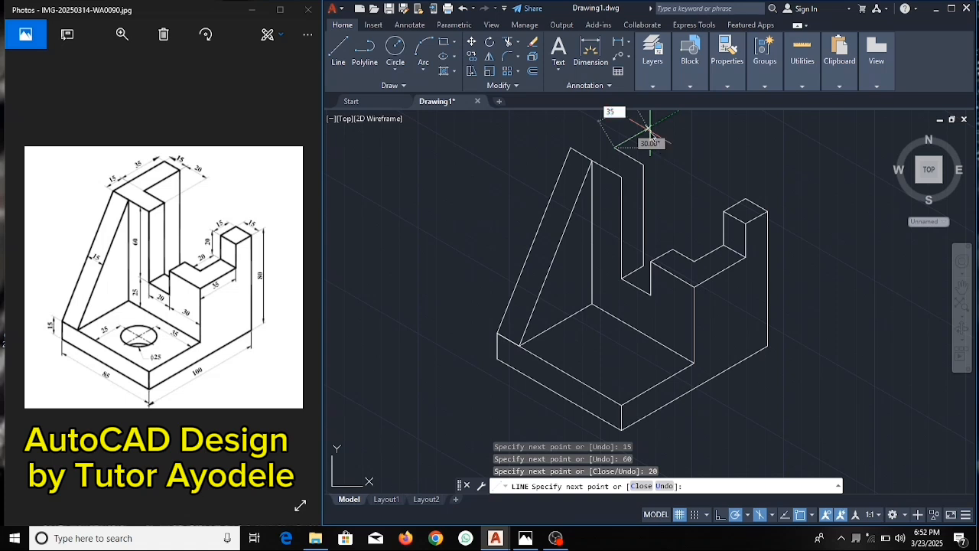
{"action": "key", "text": "Return"}
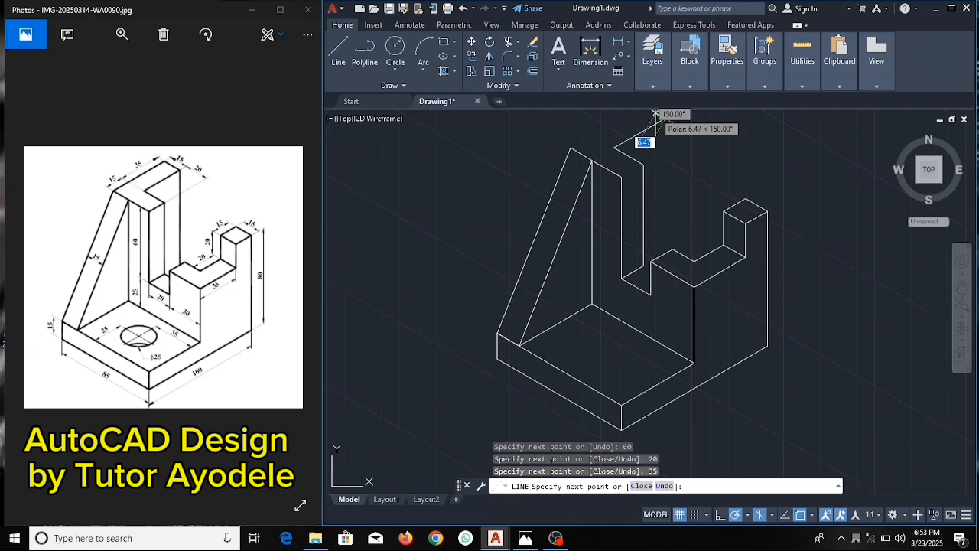
{"action": "type", "text": "15"}
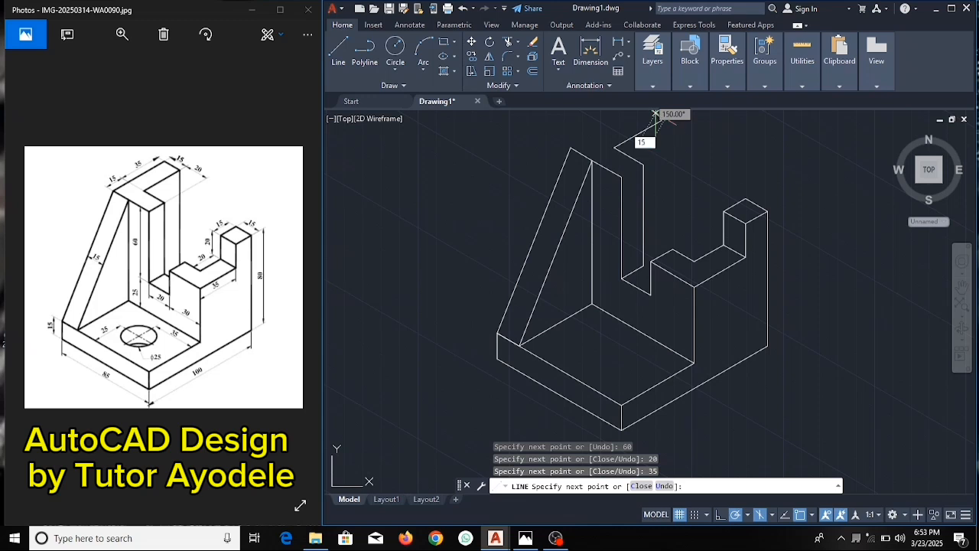
{"action": "key", "text": "Return"}
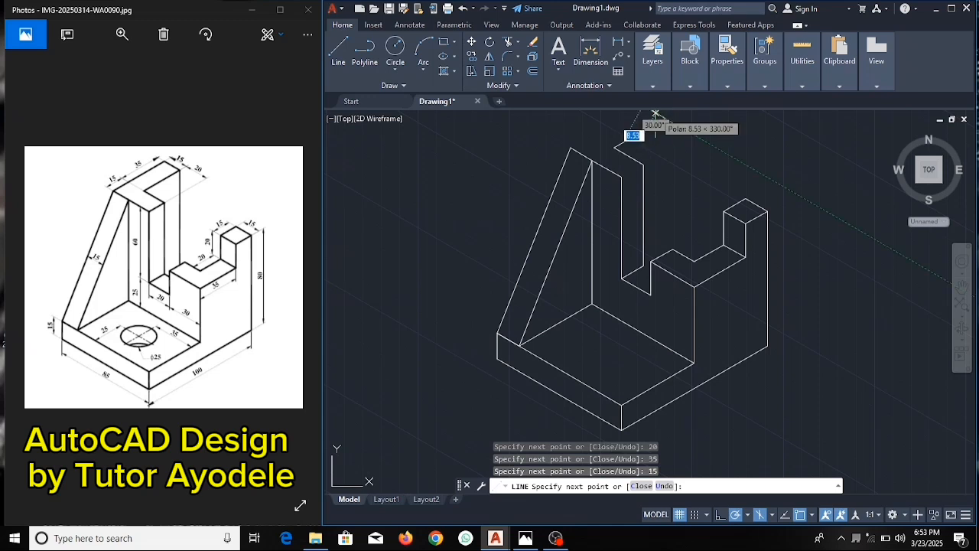
{"action": "left_click", "coordinate": [570, 148]}
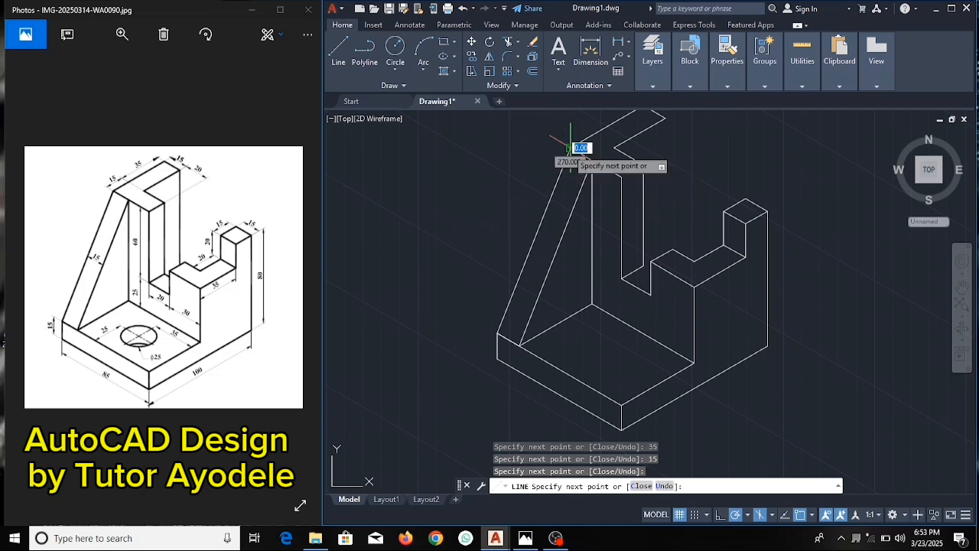
{"action": "key", "text": "Return"}
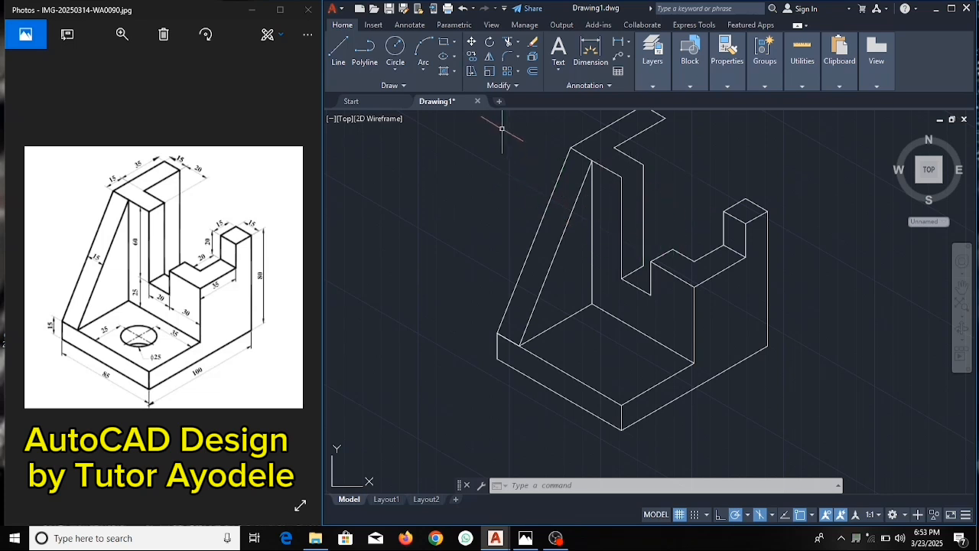
- Draw a vertical line from the far corner of the upright's top face down to the back edge of the step's top face
{"action": "left_click", "coordinate": [336, 63]}
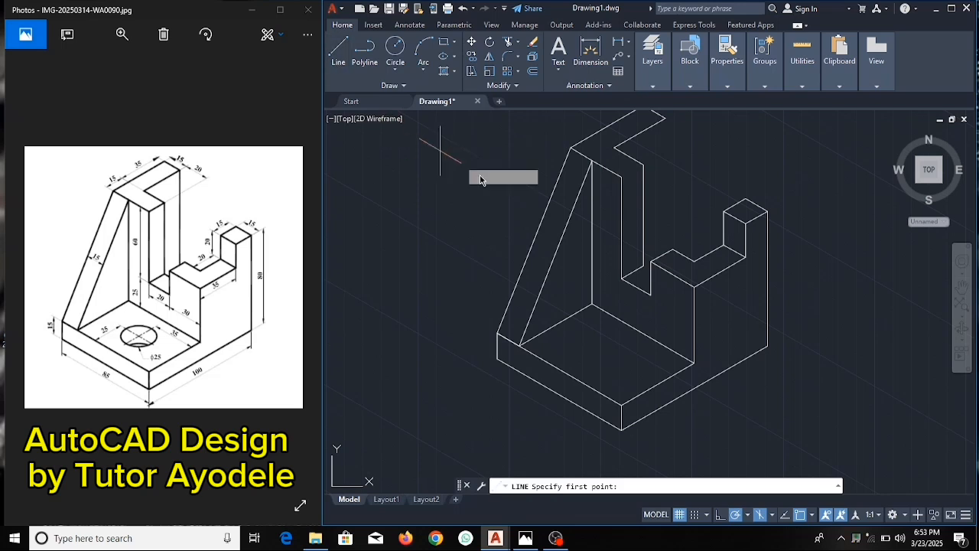
{"action": "left_click", "coordinate": [665, 118]}
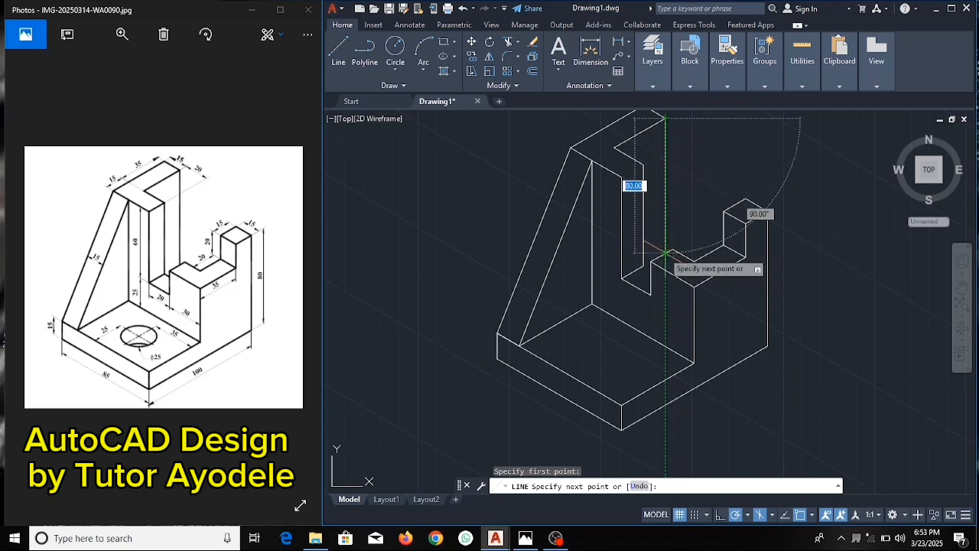
{"action": "left_click", "coordinate": [666, 252]}
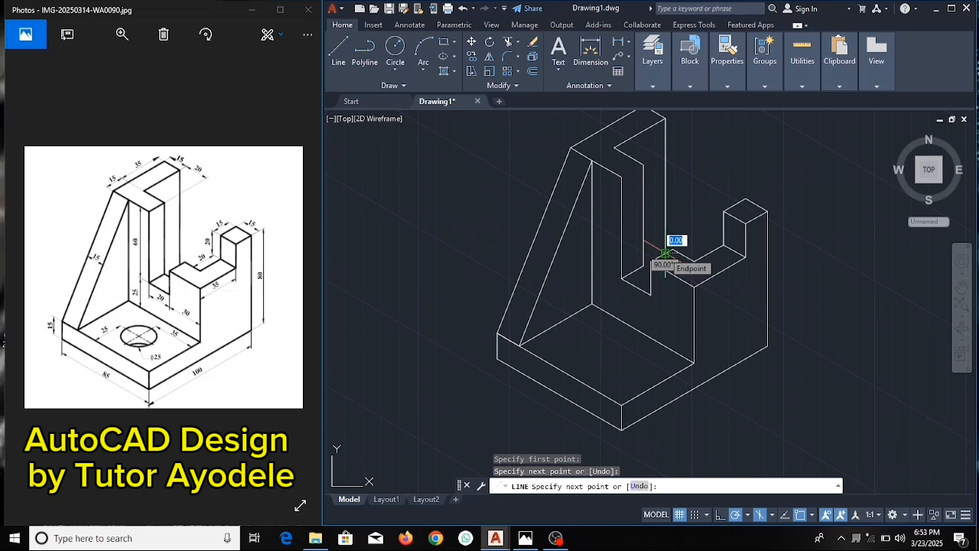
{"action": "key", "text": "Return"}
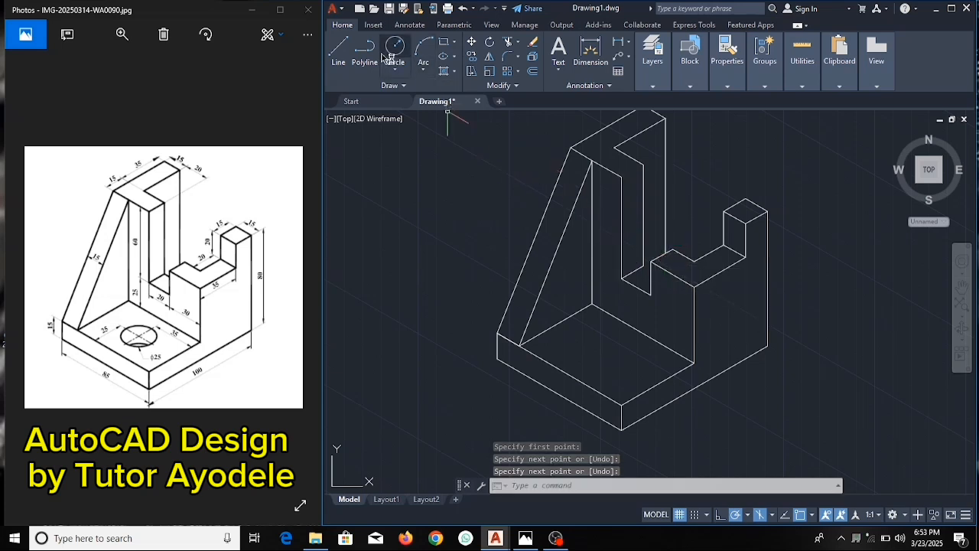
- Draw the short back edge of the notch floor from the foot of the inner 60 mm vertical to the step's vertical edge
{"action": "left_click", "coordinate": [338, 49]}
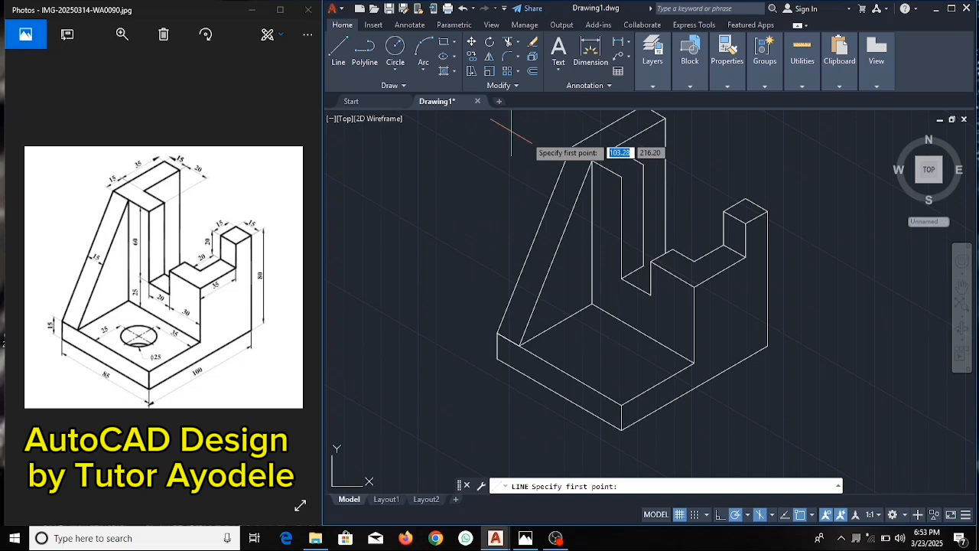
{"action": "left_click", "coordinate": [650, 266]}
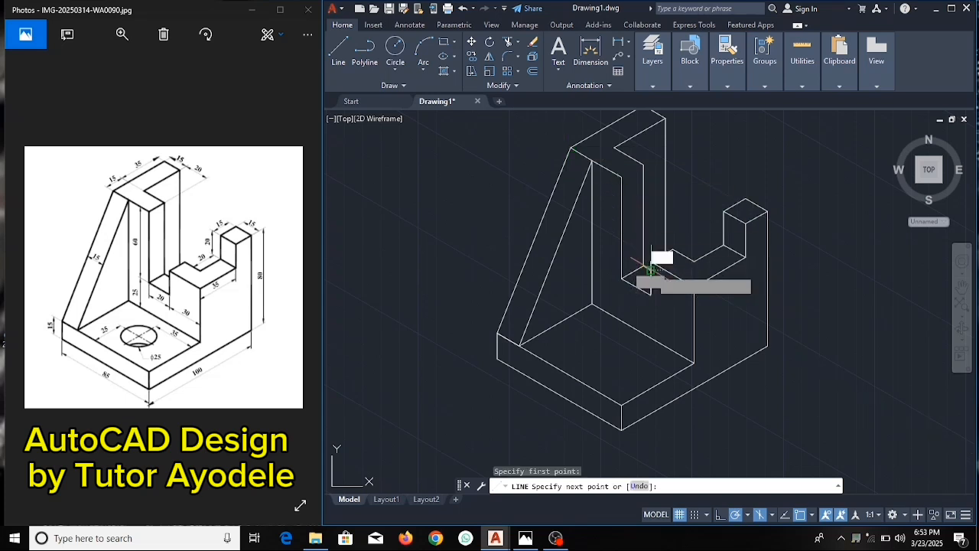
{"action": "left_click", "coordinate": [651, 267]}
{"action": "key", "text": "Return"}
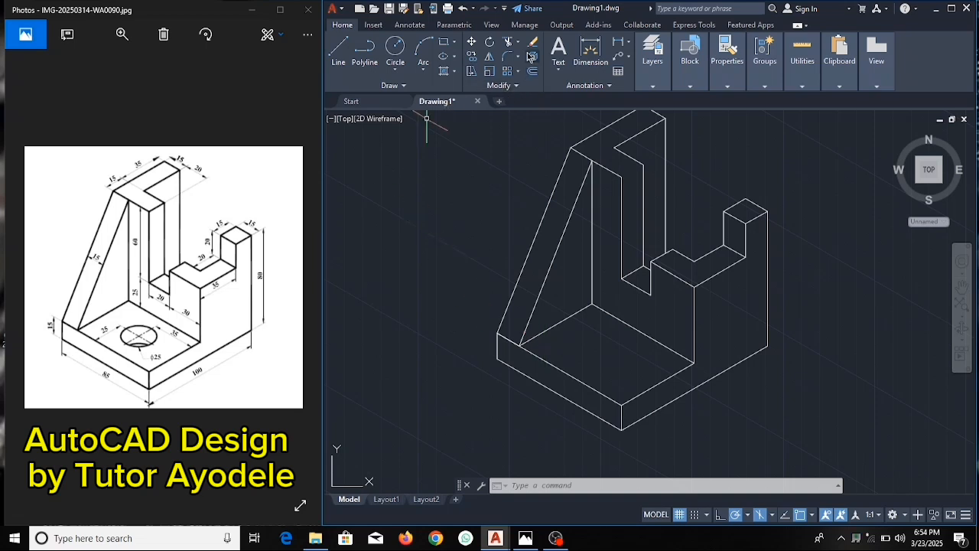
- From the front corner of the base's top face, draw 35 mm at 150°, then a line across the face to its opposite edge
{"action": "left_click", "coordinate": [337, 67]}
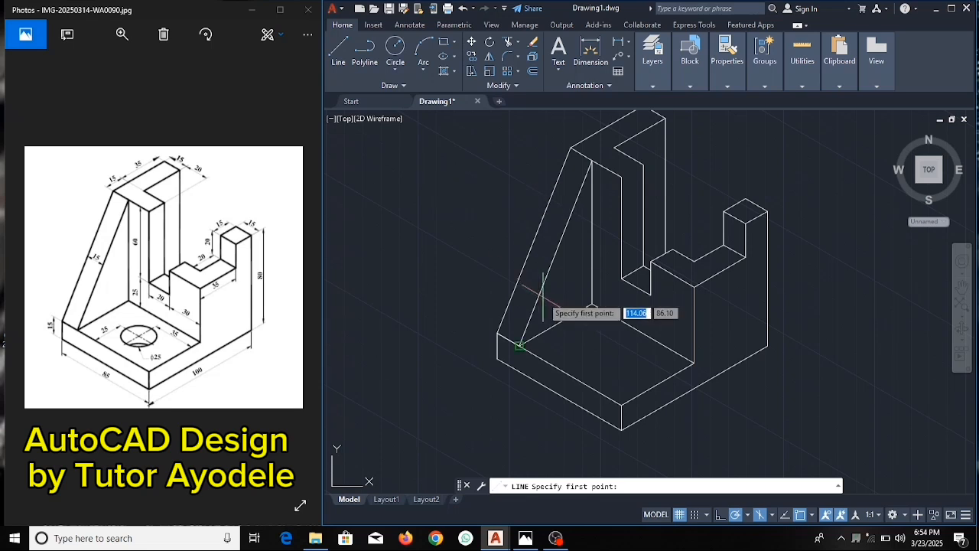
{"action": "left_click", "coordinate": [622, 404]}
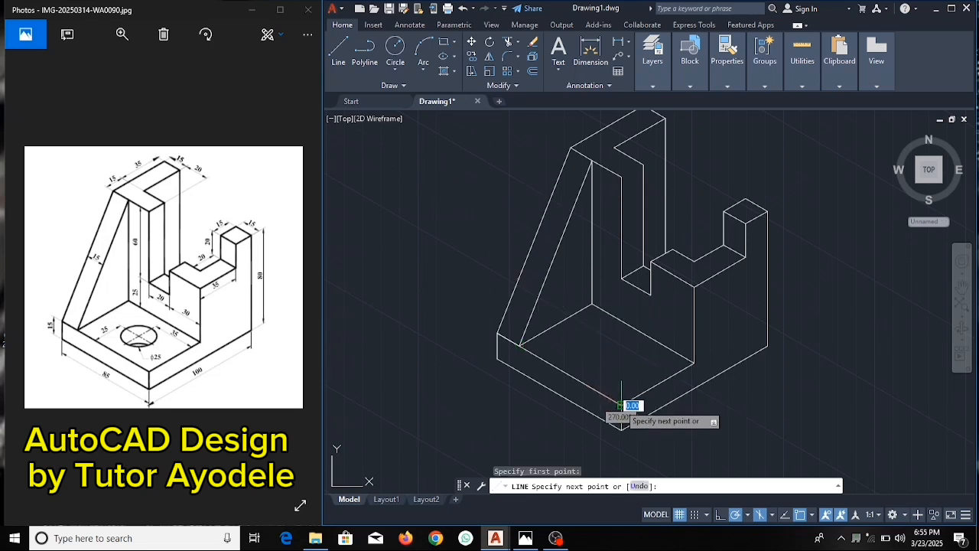
{"action": "middle_click_drag", "start_coordinate": [582, 380], "coordinate": [575, 355]}
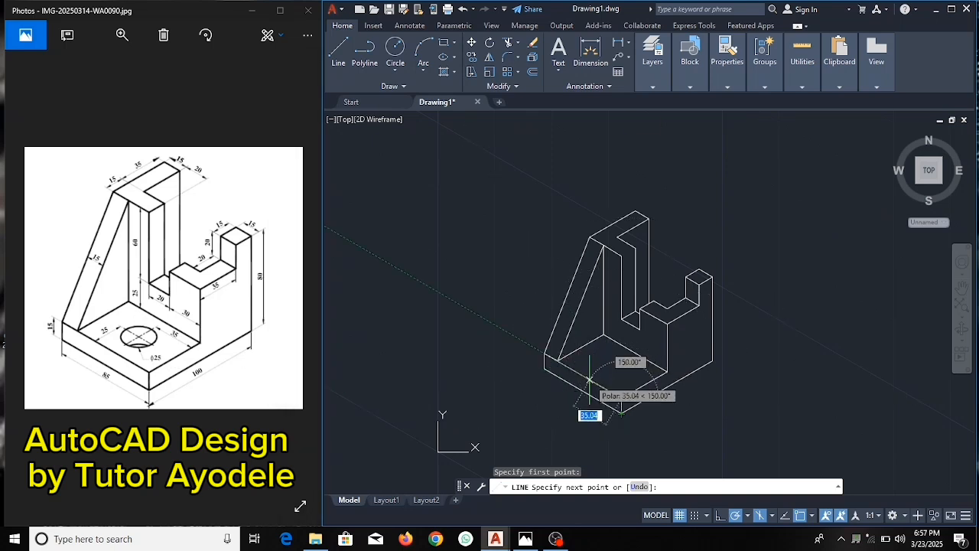
{"action": "type", "text": "35"}
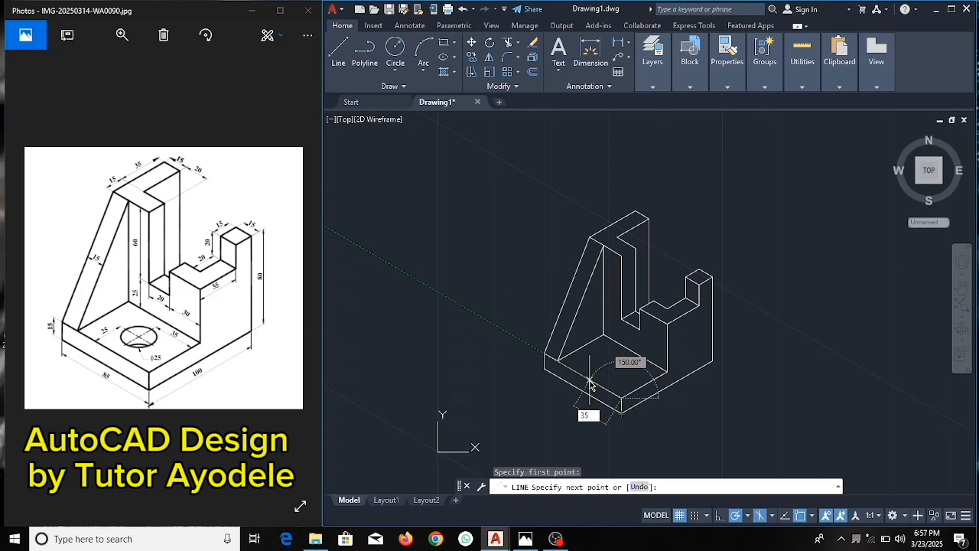
{"action": "key", "text": "Return"}
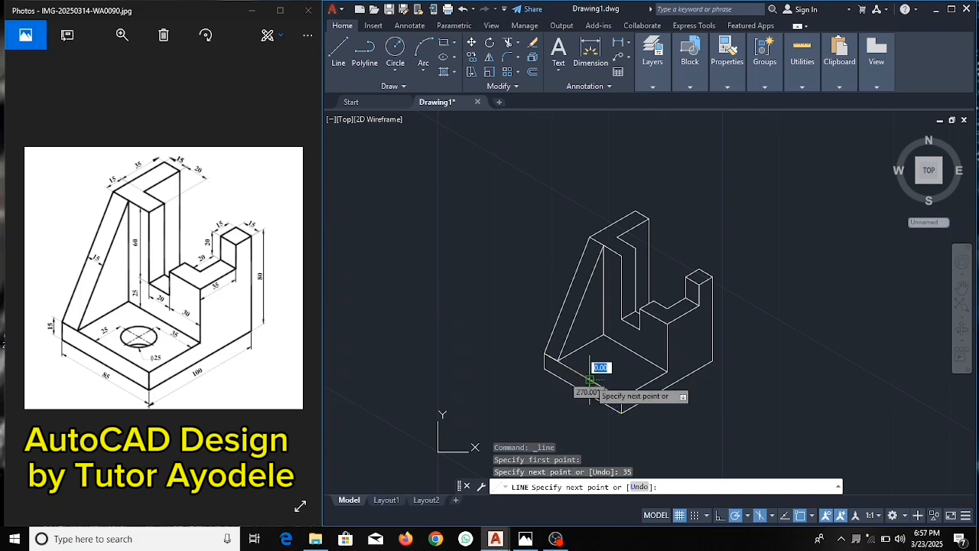
{"action": "left_click", "coordinate": [635, 353]}
{"action": "key", "text": "Return"}
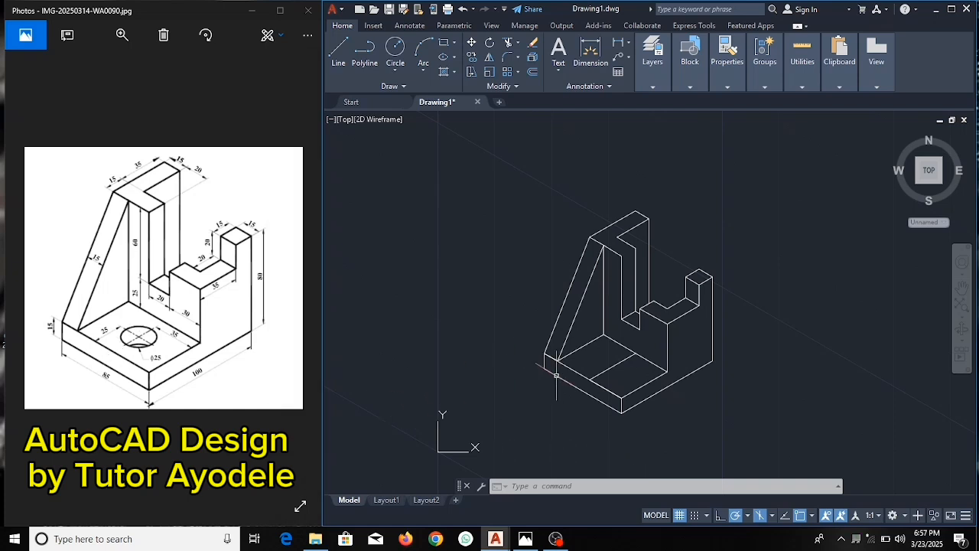
- Draw the missing short edge of the upright's top face between the tops of its two 60 mm vertical edges
{"action": "left_click", "coordinate": [340, 51]}
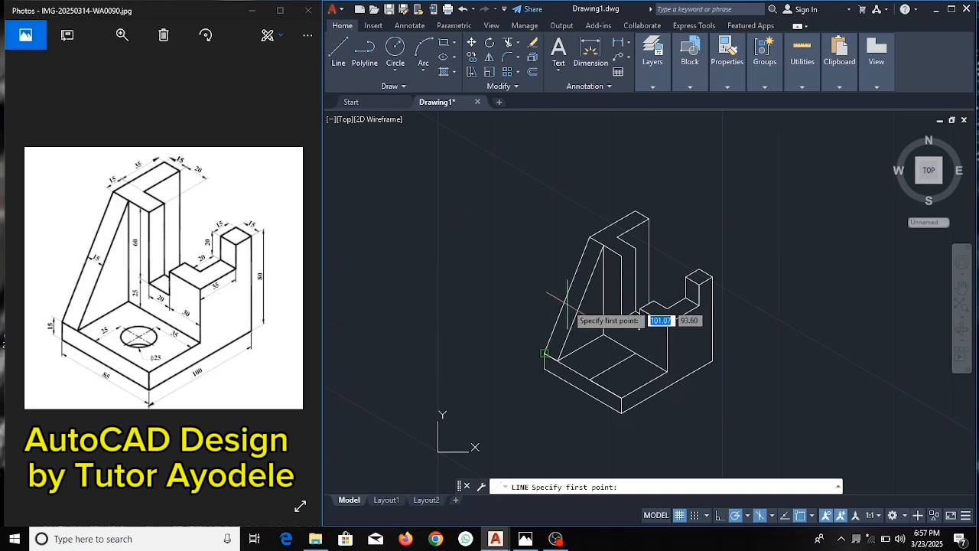
{"action": "left_click", "coordinate": [609, 237]}
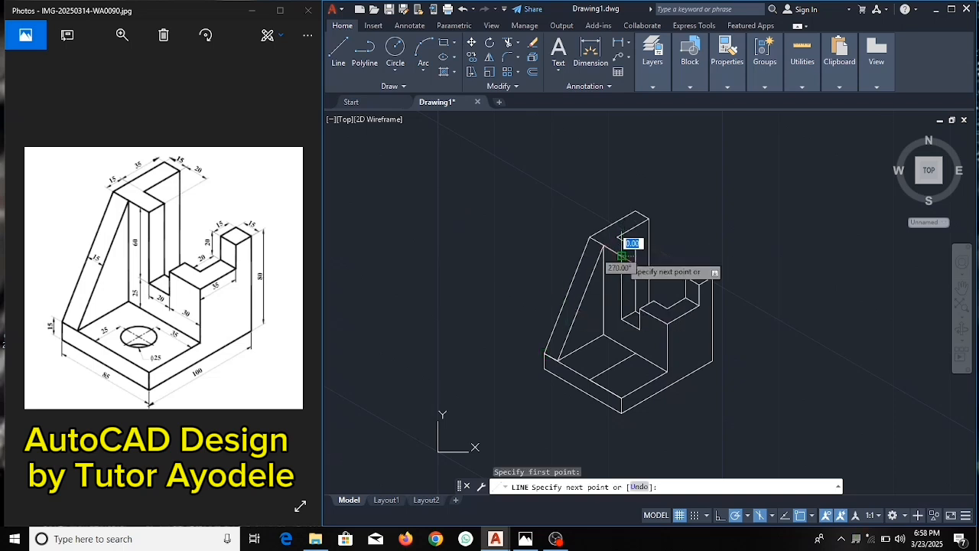
{"action": "left_click", "coordinate": [634, 248]}
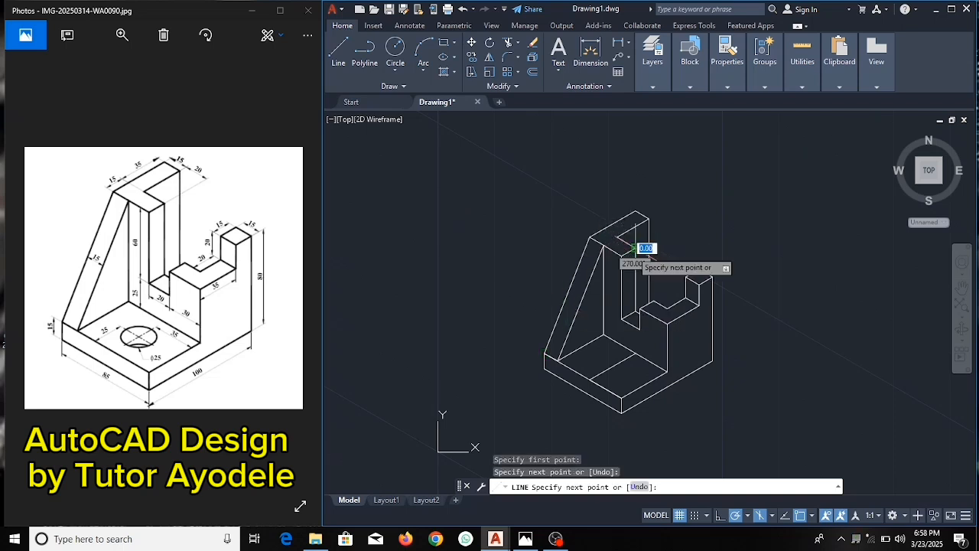
{"action": "key", "text": "Return"}
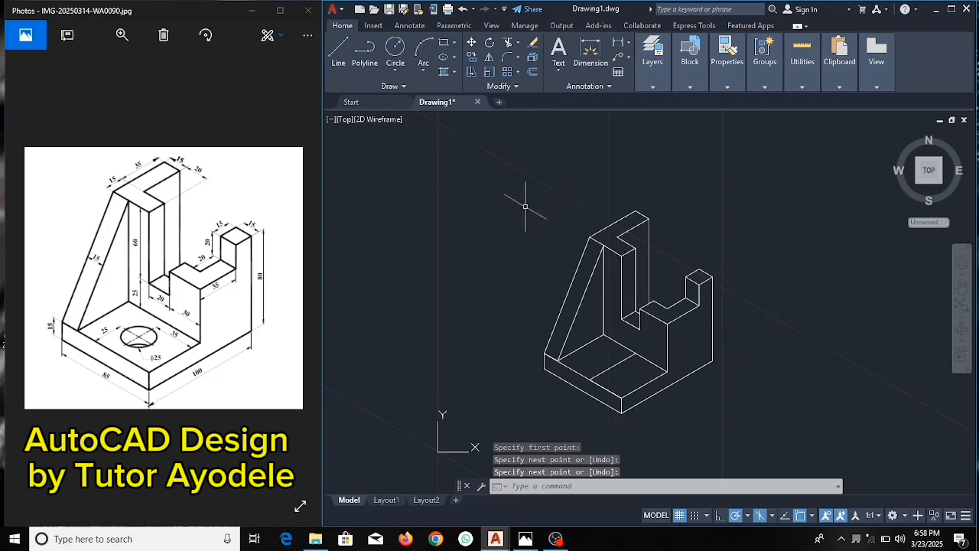
- From the base's front top corner, draw 25 mm at 30°, then a line across the top face to the edge below the rib
{"action": "left_click", "coordinate": [337, 51]}
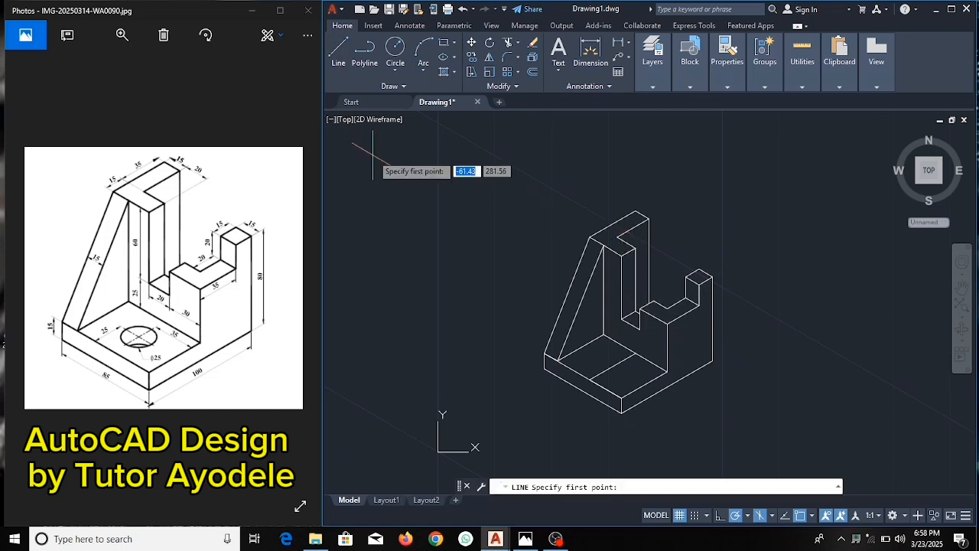
{"action": "left_click", "coordinate": [621, 398]}
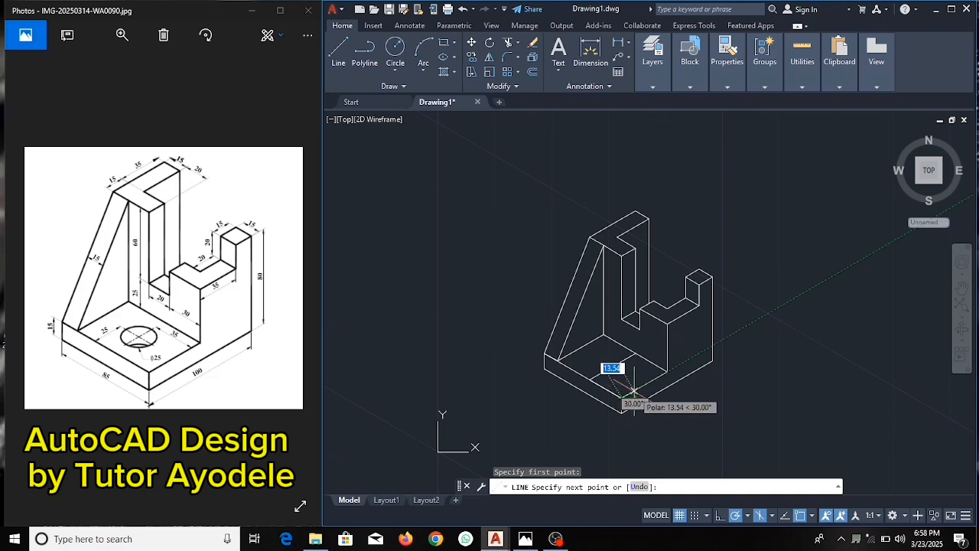
{"action": "type", "text": "25"}
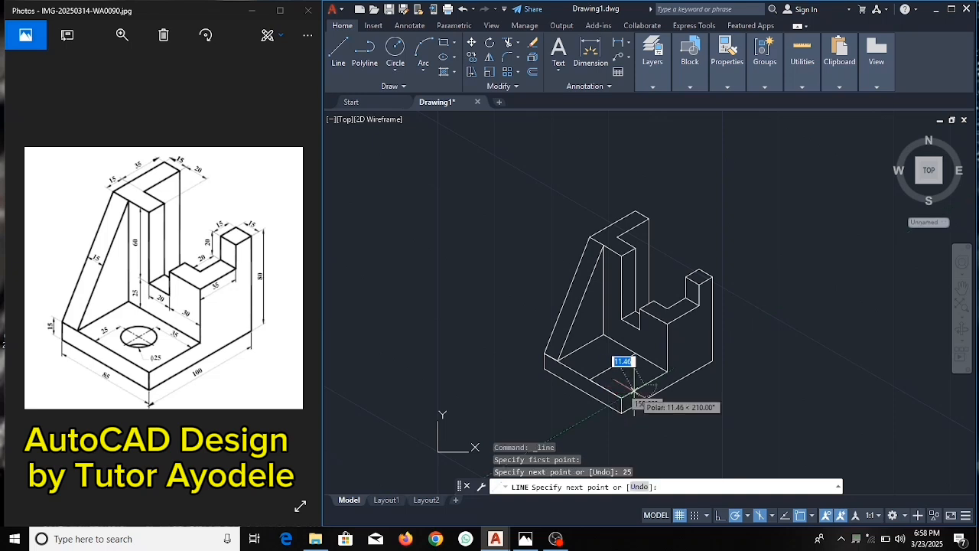
{"action": "left_click", "coordinate": [580, 346]}
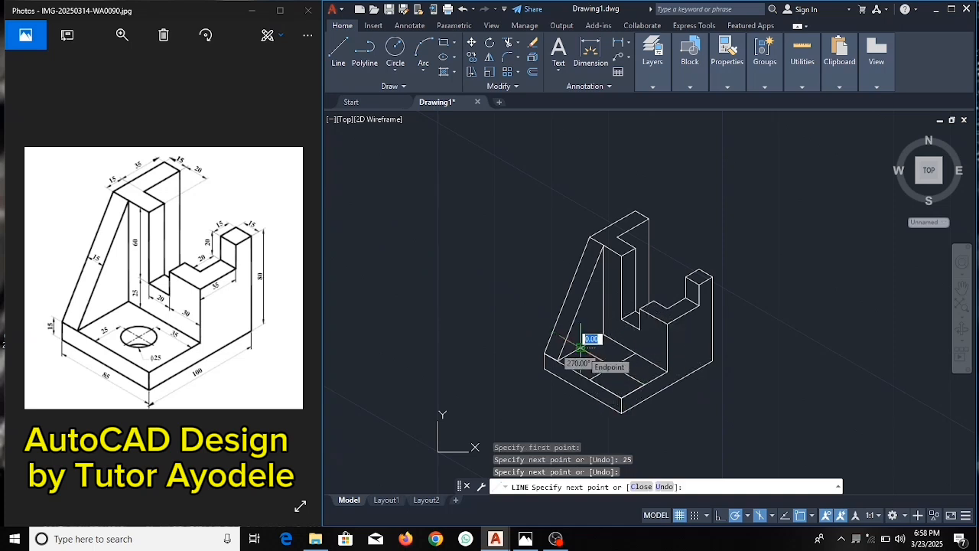
{"action": "key", "text": "Return"}
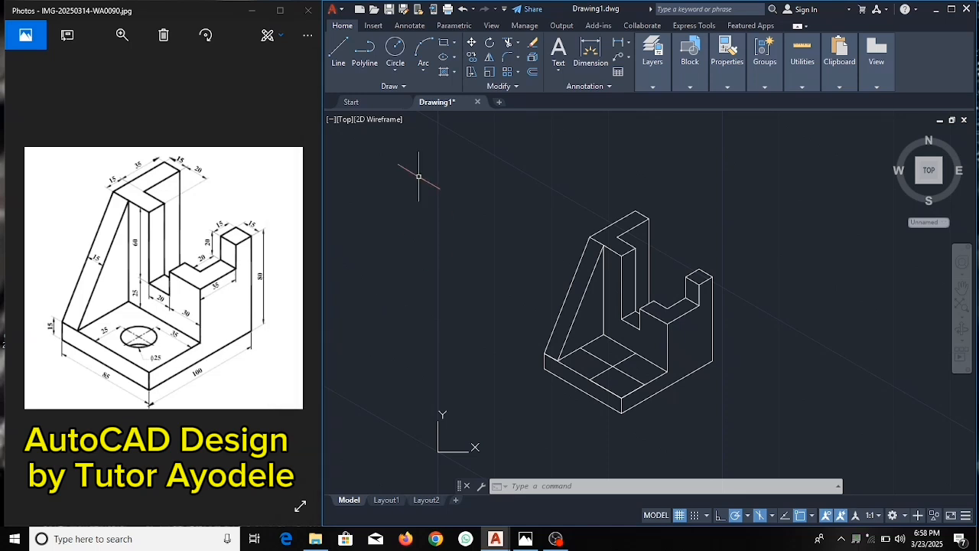
- From the hole centre line's front end, draw 12.5 mm at 150°, then a line parallel to the centre line across the base's top face
{"action": "left_click", "coordinate": [339, 57]}
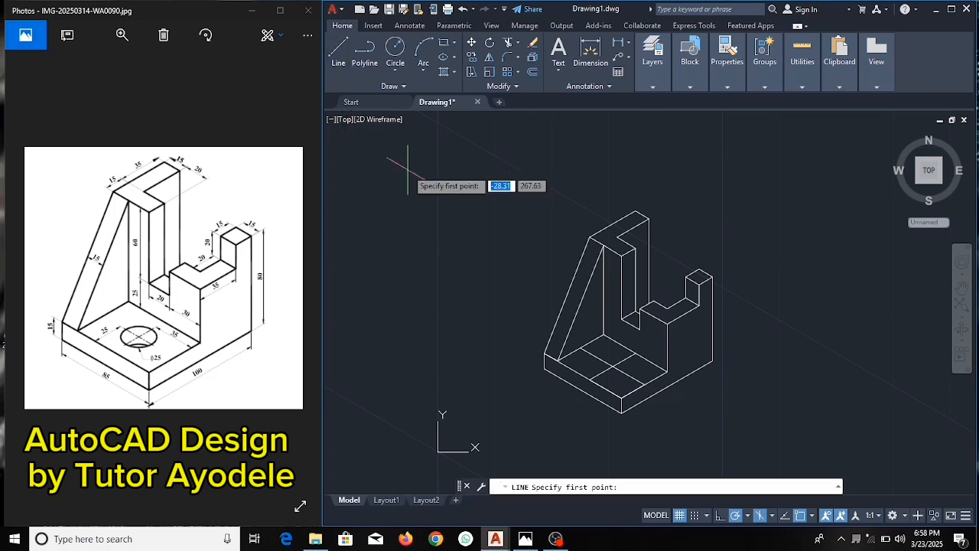
{"action": "left_click", "coordinate": [592, 375]}
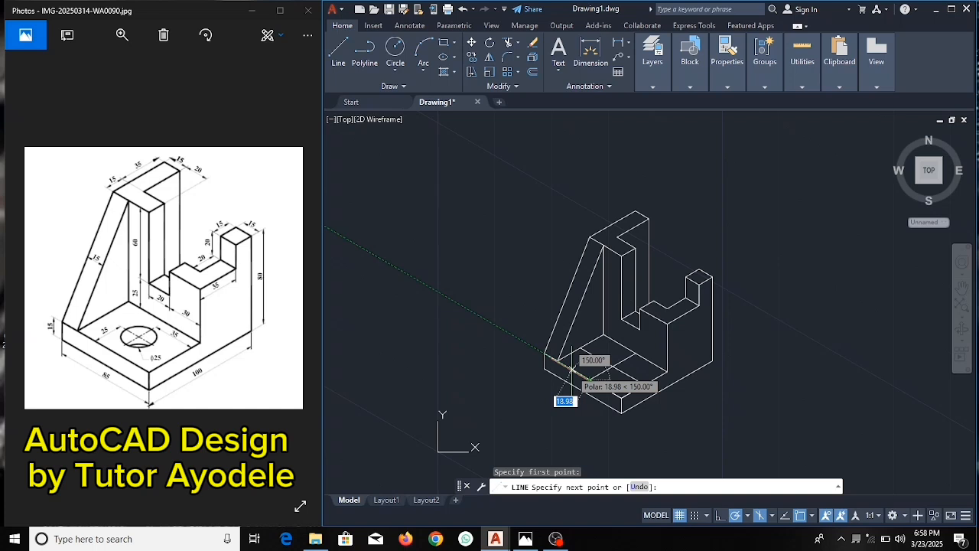
{"action": "type", "text": "12.5"}
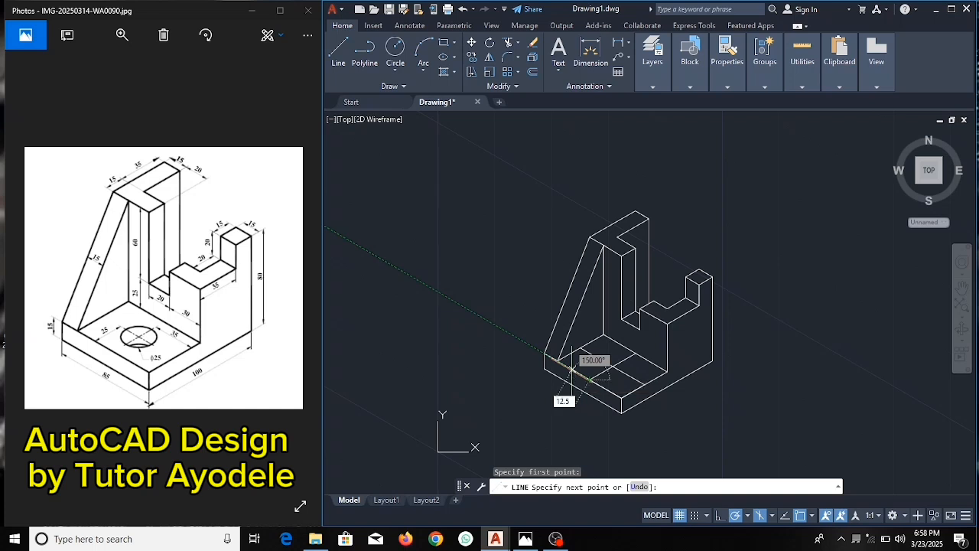
{"action": "key", "text": "Return"}
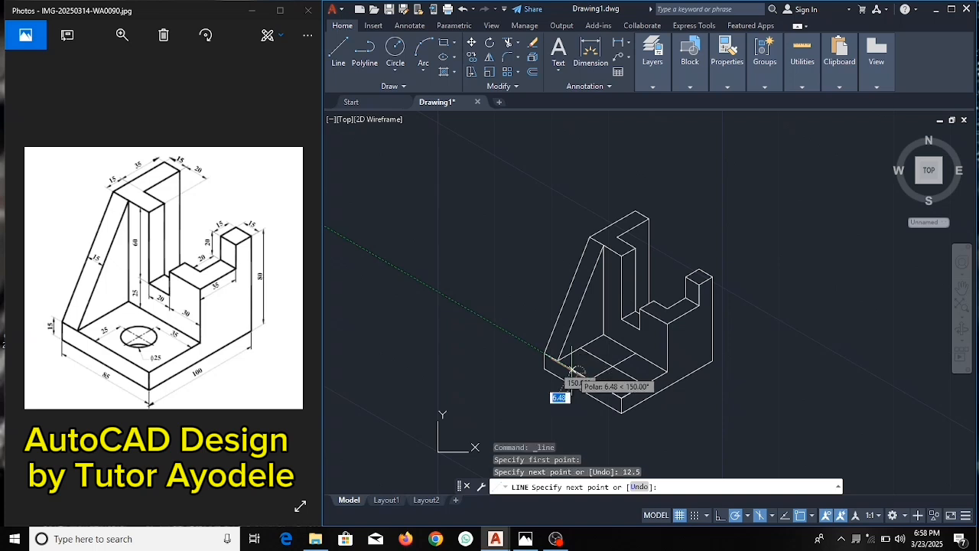
{"action": "left_click", "coordinate": [623, 346]}
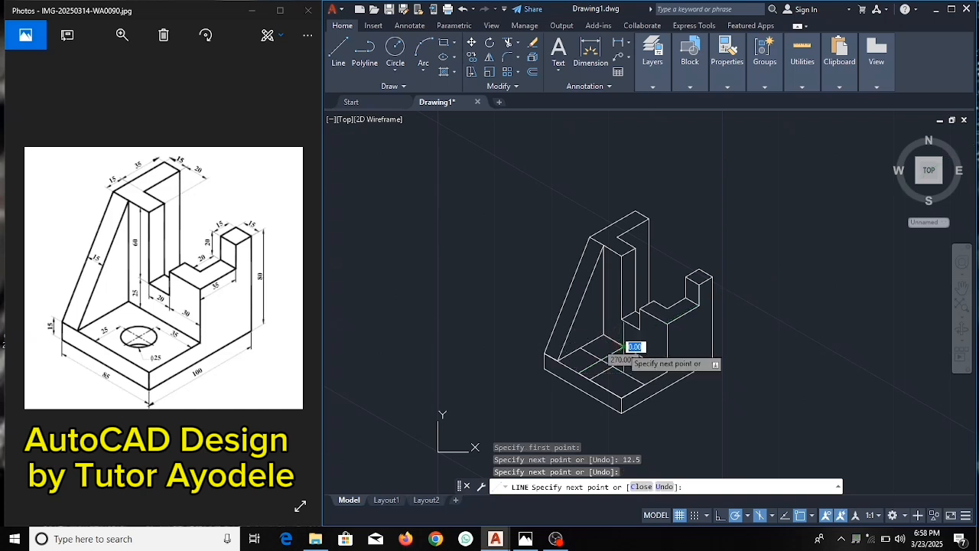
{"action": "key", "text": "Return"}
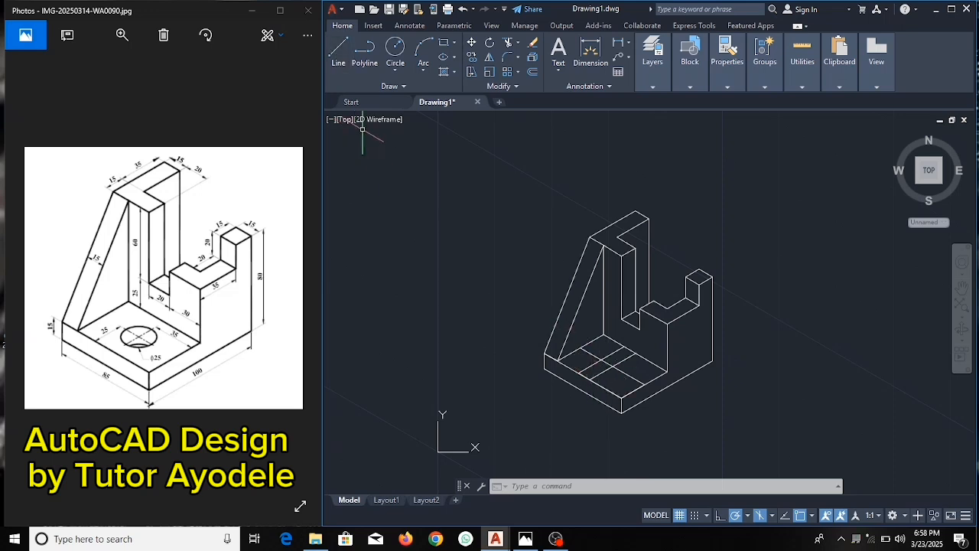
- From the same front end of the centre line, draw 12.5 mm at 330°, then a parallel line across the top face to its opposite edge
{"action": "left_click", "coordinate": [338, 61]}
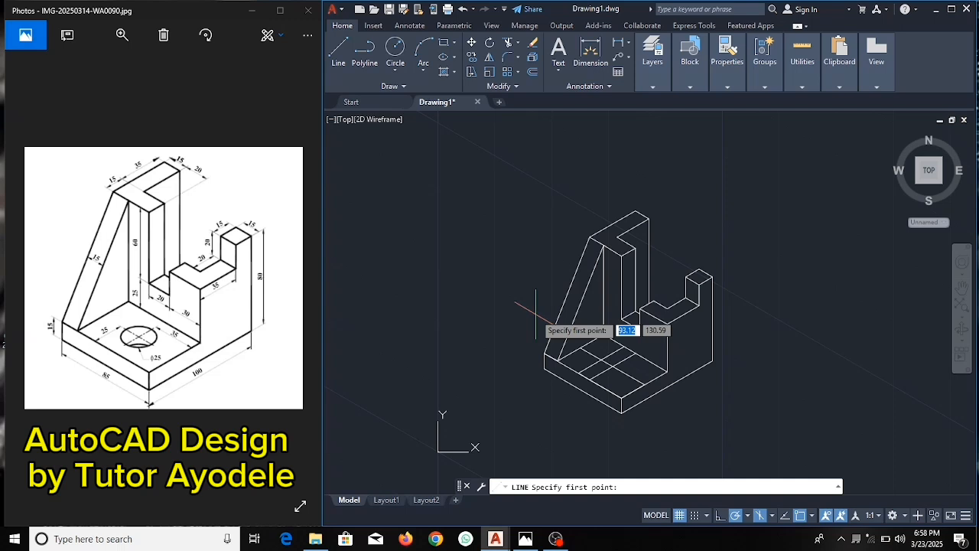
{"action": "left_click", "coordinate": [590, 379]}
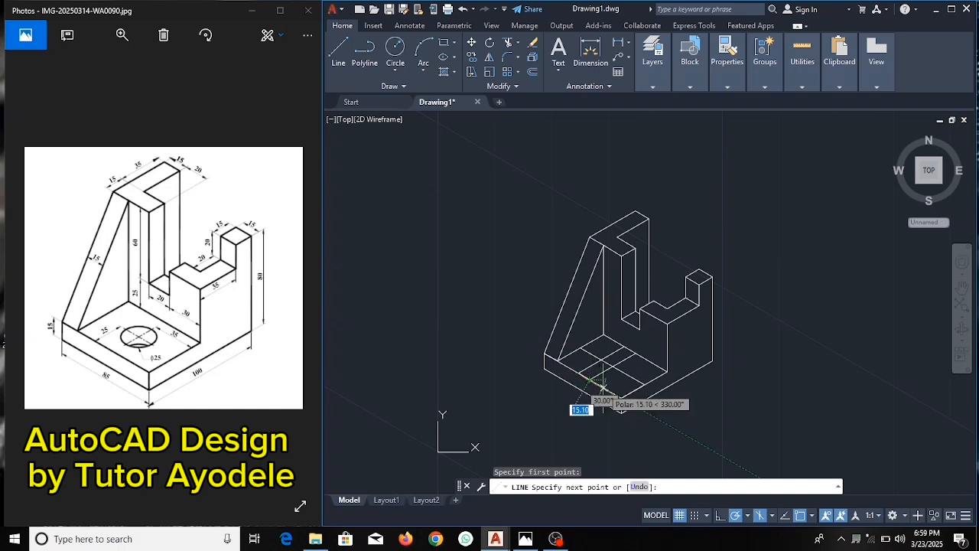
{"action": "type", "text": "12"}
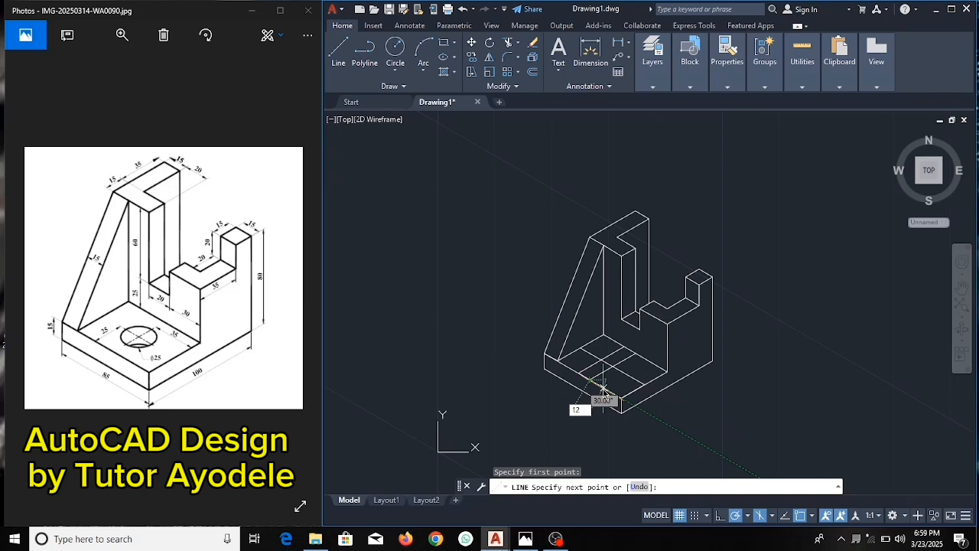
{"action": "type", "text": ".5"}
{"action": "key", "text": "Return"}
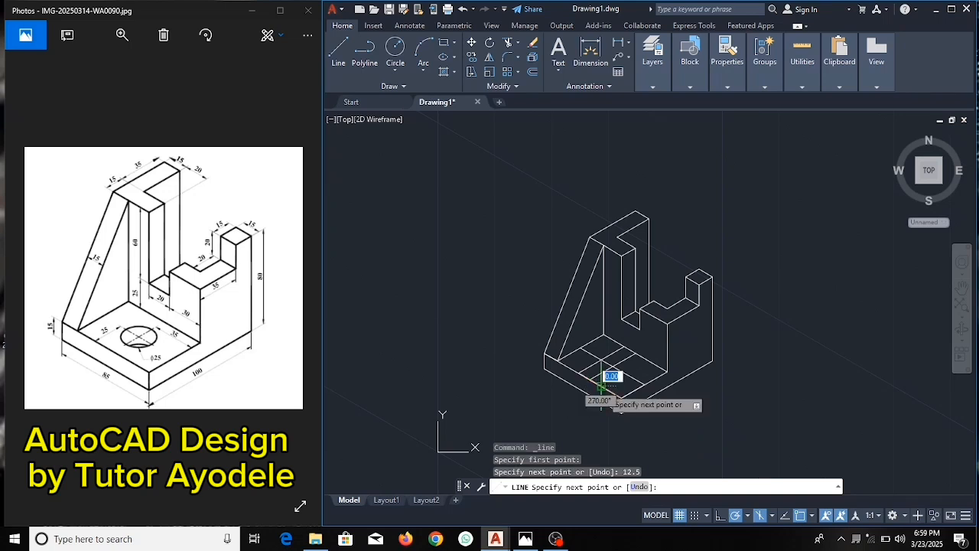
{"action": "left_click", "coordinate": [647, 359]}
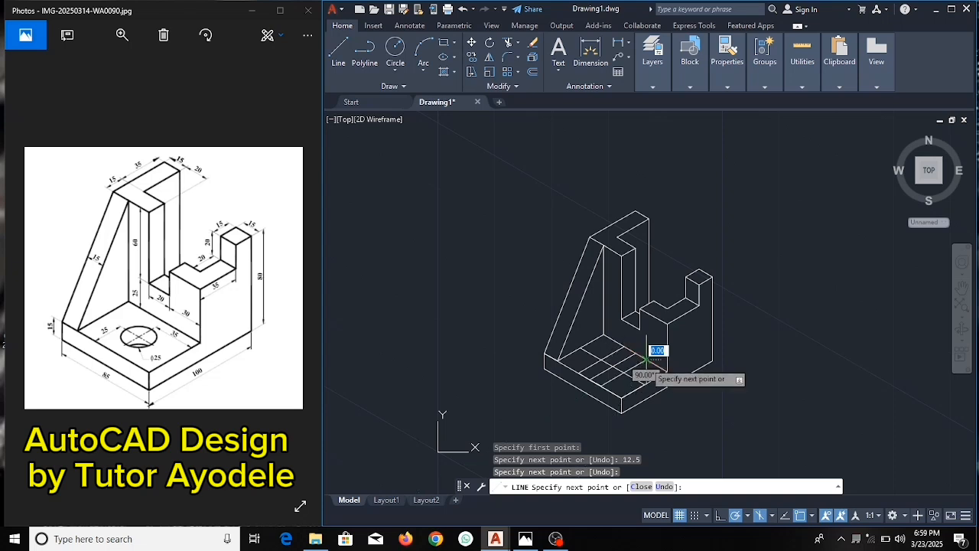
{"action": "key", "text": "Return"}
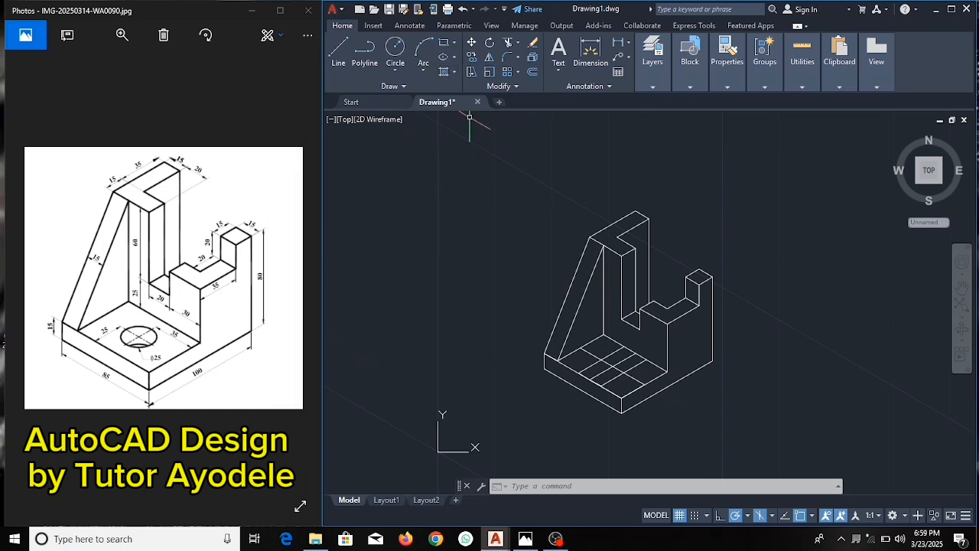
- From the back end of the rib-side offset line, draw 15 mm down, a parallel line to the base's bottom front edge, and a vertical to the top edge
{"action": "left_click", "coordinate": [339, 62]}
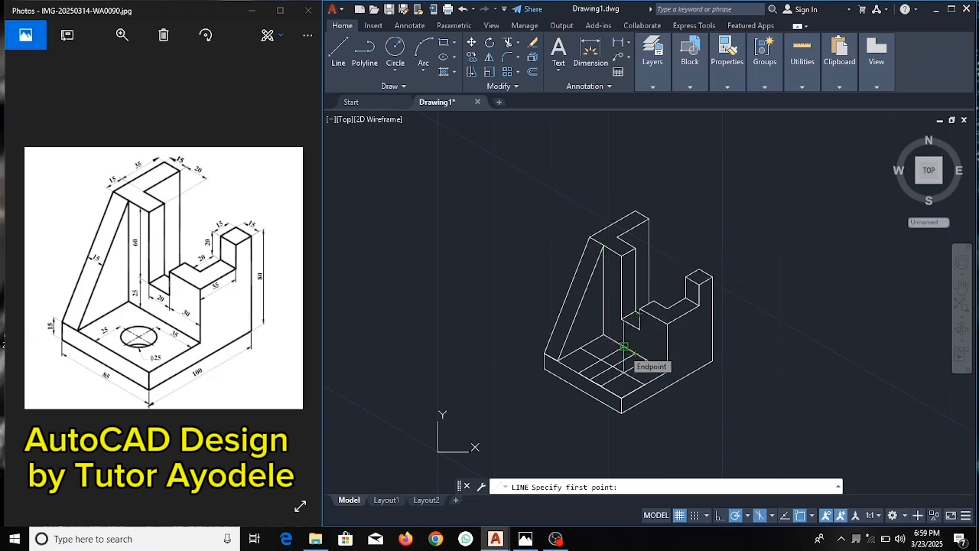
{"action": "left_click", "coordinate": [624, 347]}
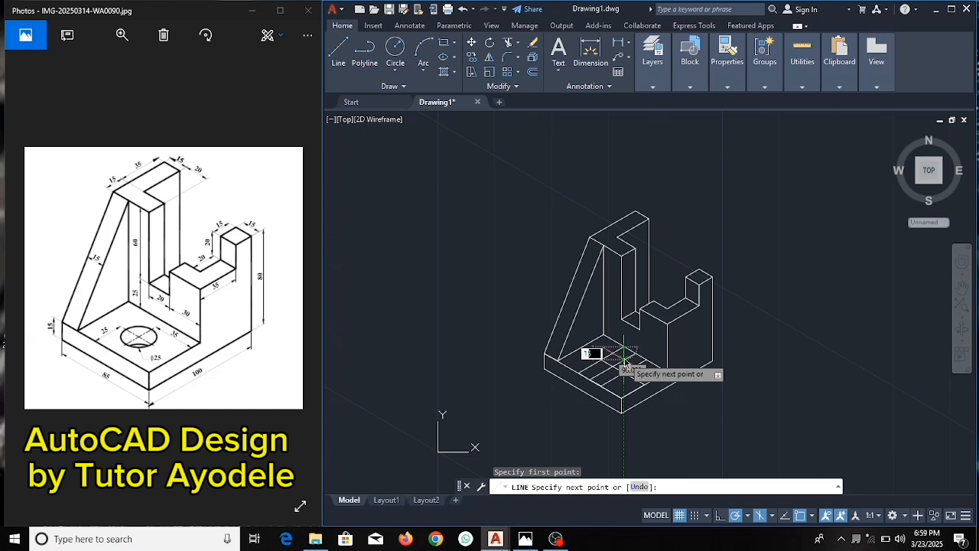
{"action": "key", "text": "Return"}
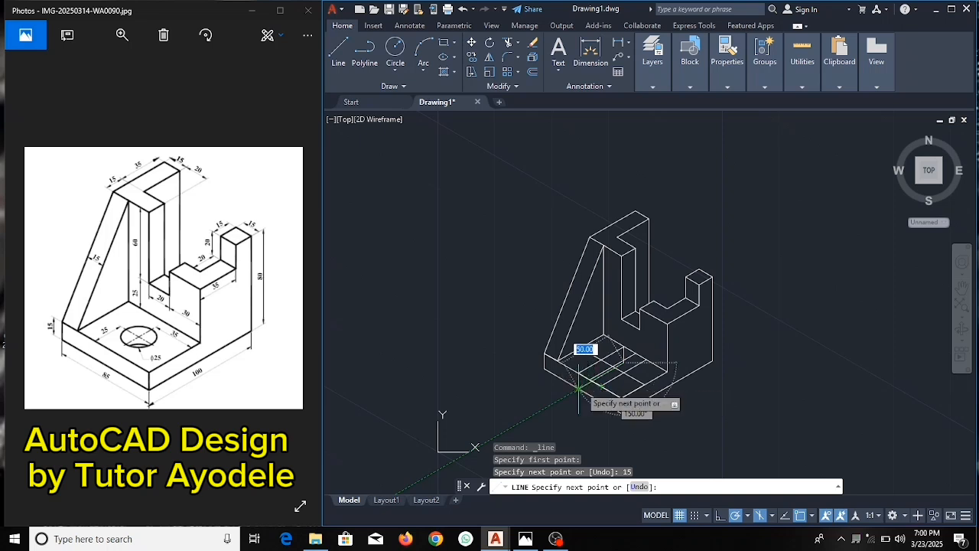
{"action": "left_click", "coordinate": [579, 389]}
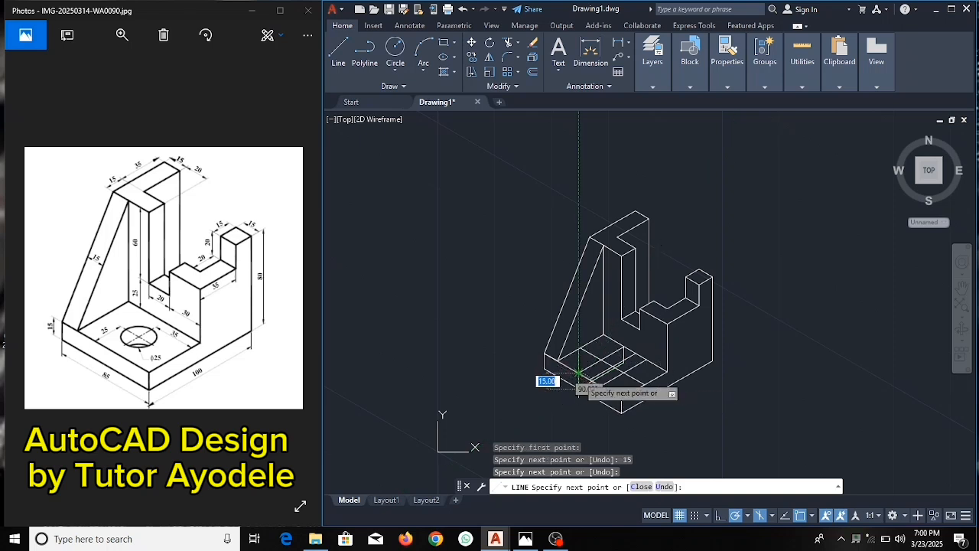
{"action": "left_click", "coordinate": [579, 374]}
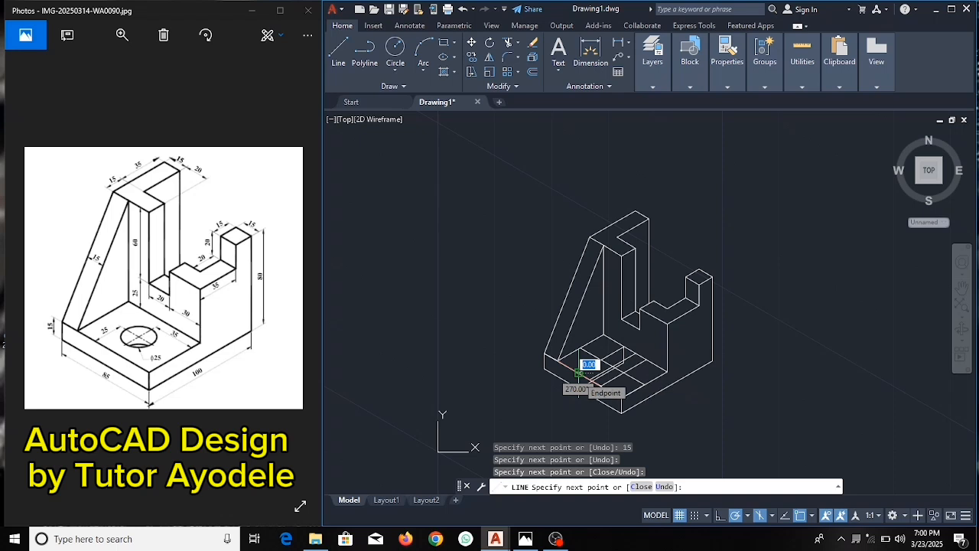
{"action": "key", "text": "Return"}
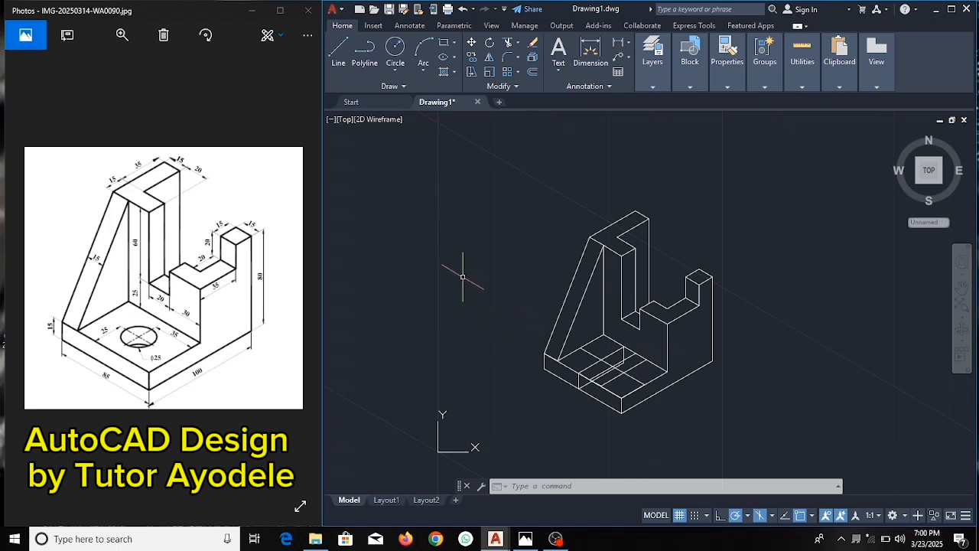
- From the hole centre line's back end, draw 15 mm down, a parallel line to the base's bottom front edge, and a vertical up to the top edge
{"action": "left_click", "coordinate": [346, 67]}
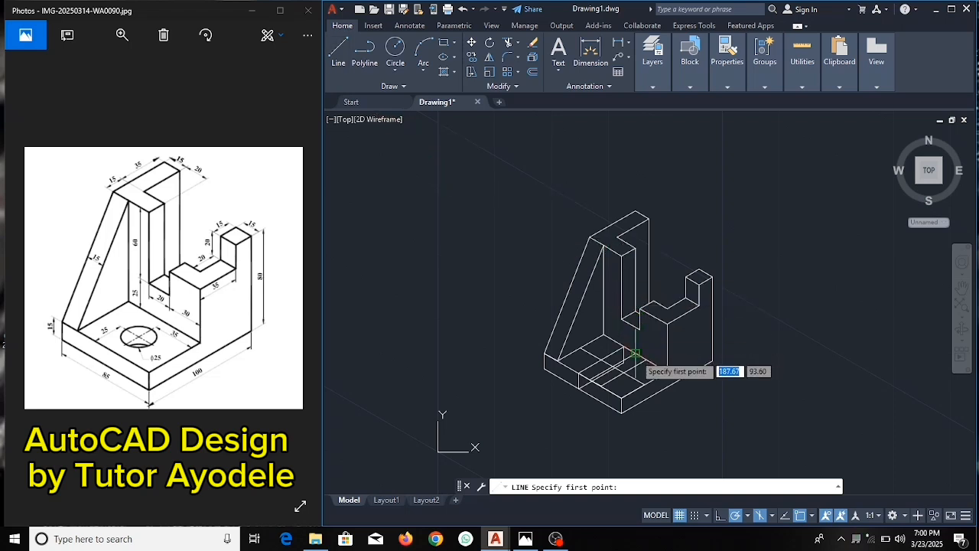
{"action": "left_click", "coordinate": [635, 354]}
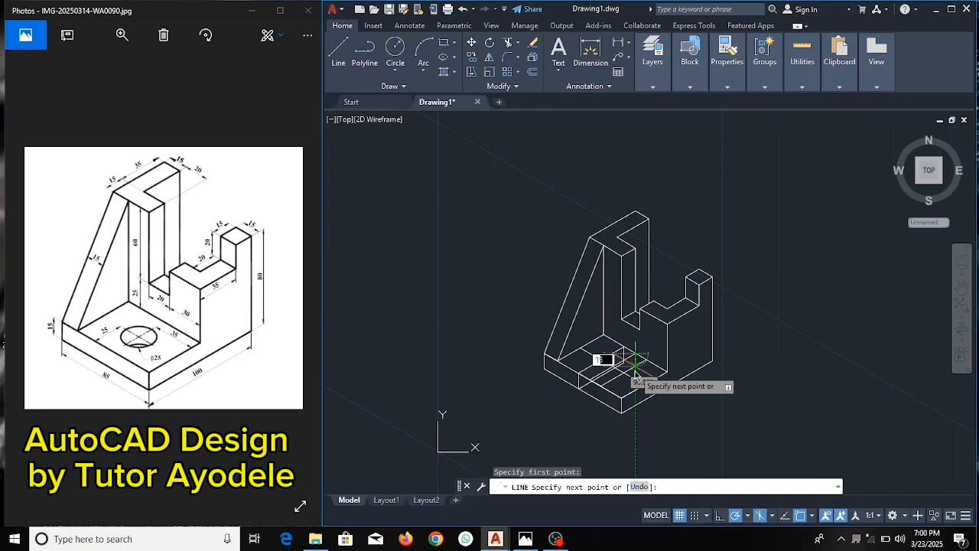
{"action": "key", "text": "Return"}
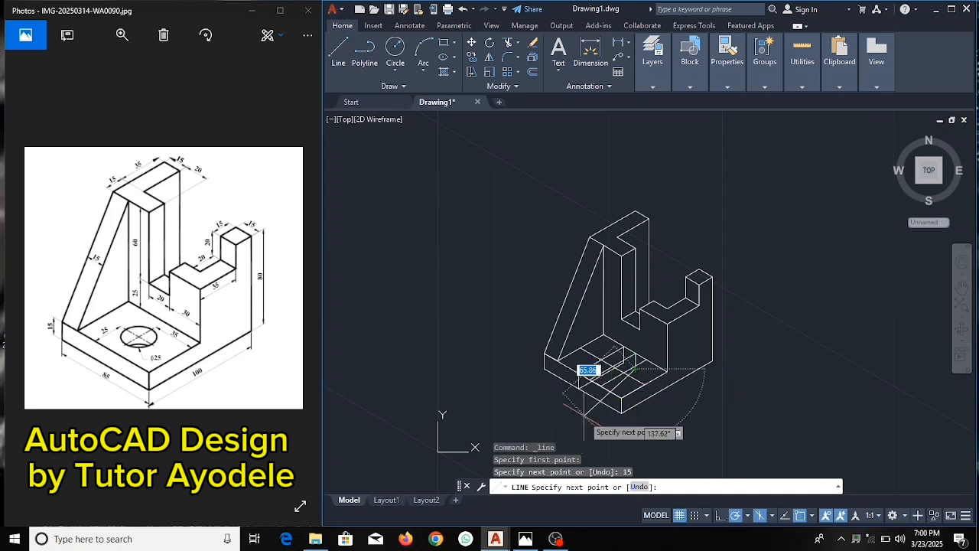
{"action": "left_click", "coordinate": [592, 391]}
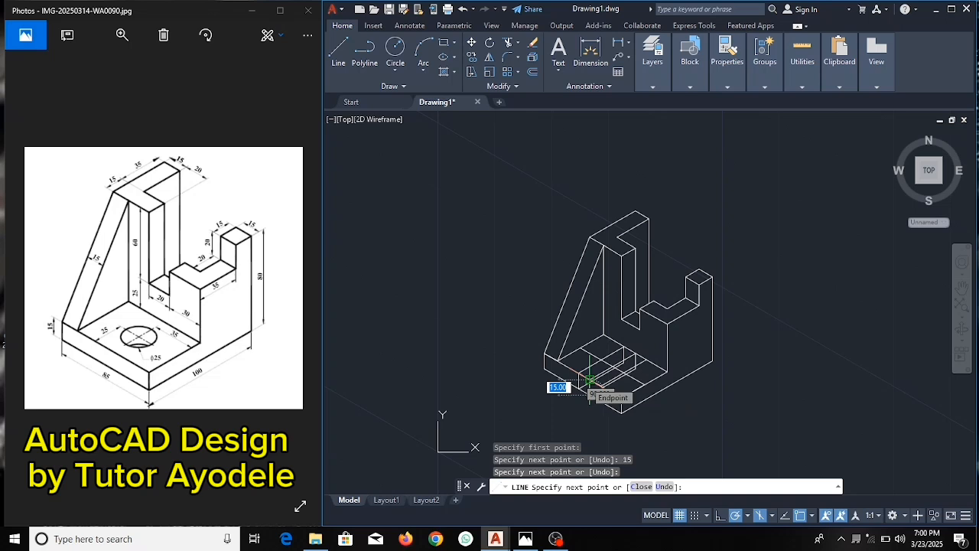
{"action": "left_click", "coordinate": [590, 380]}
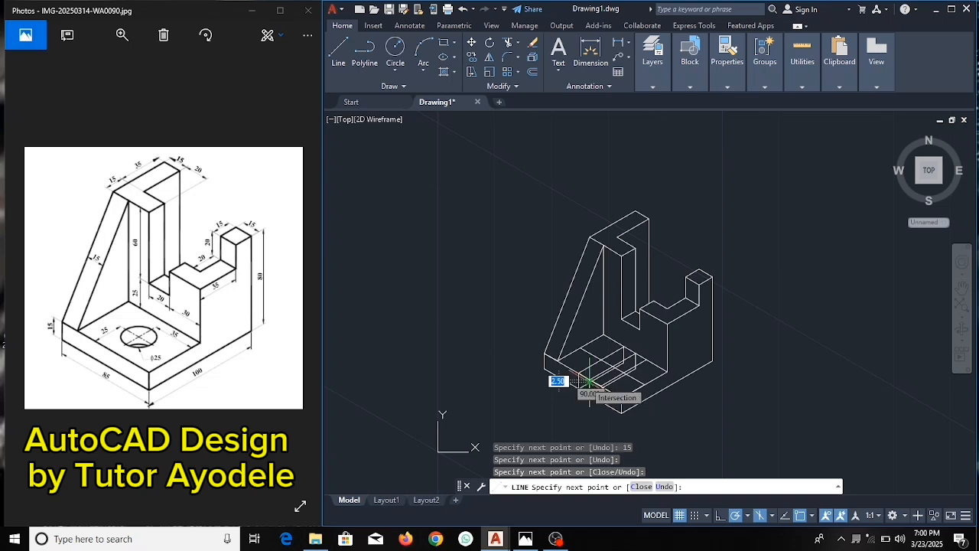
{"action": "key", "text": "Return"}
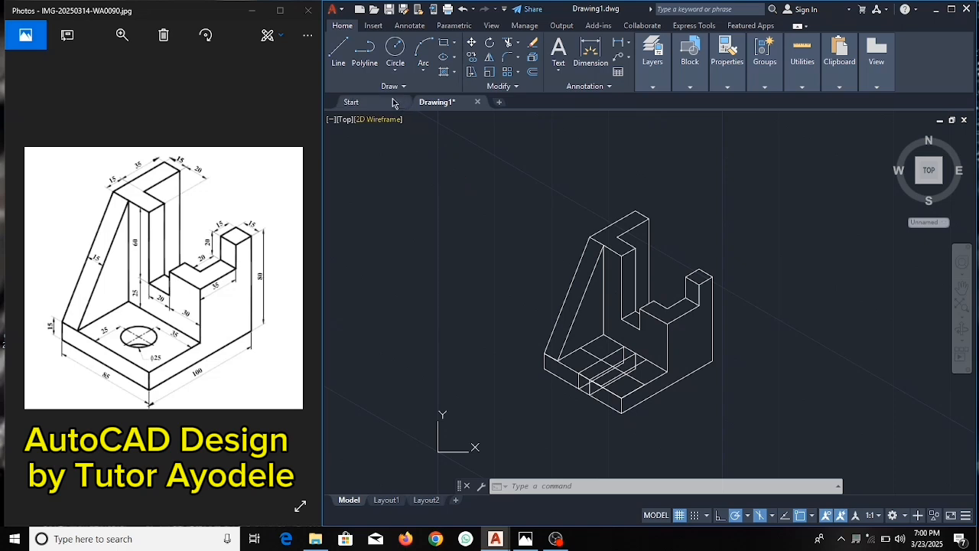
- From the outer end of the crossing centre line, draw a 15 mm vertical to the base's bottom edge, then a line at 150° beneath the top face
{"action": "left_click", "coordinate": [339, 51]}
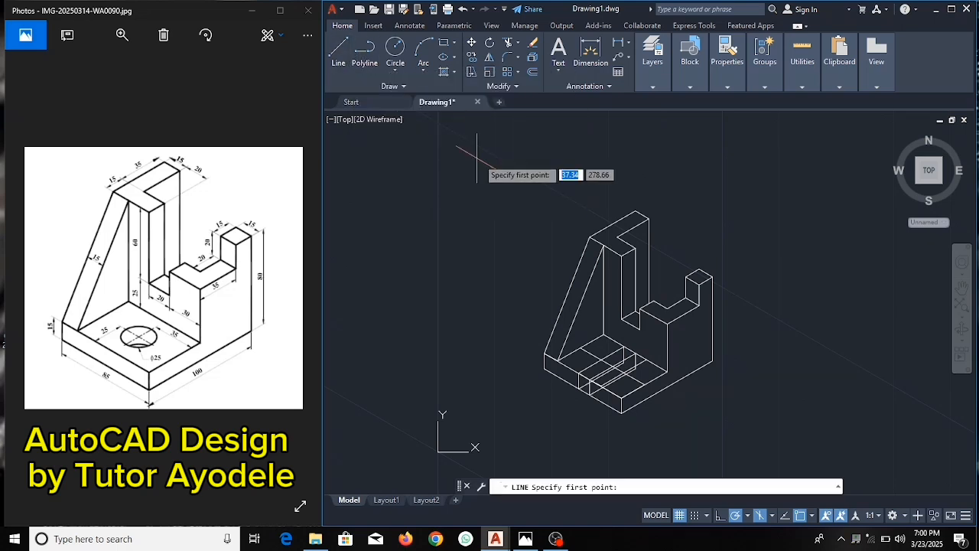
{"action": "left_click", "coordinate": [644, 386]}
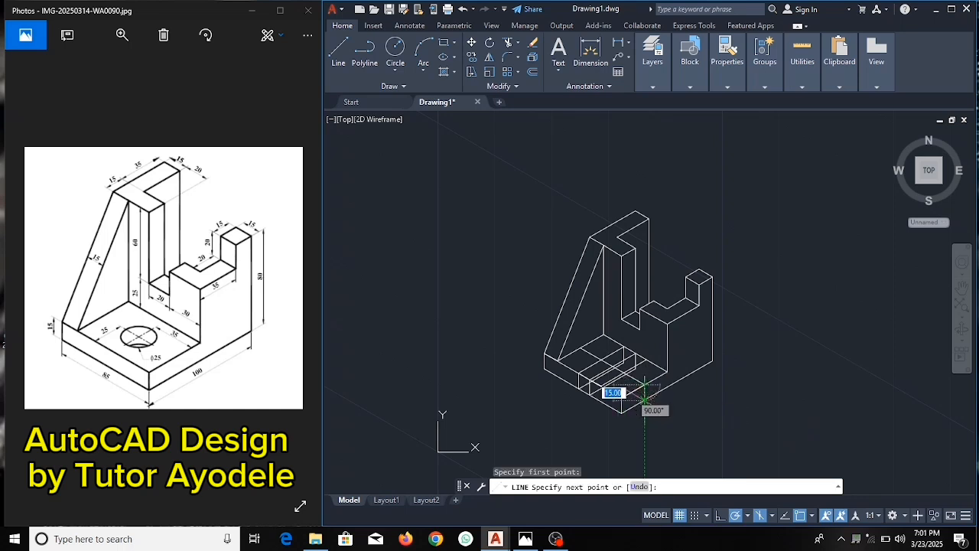
{"action": "left_click", "coordinate": [643, 387]}
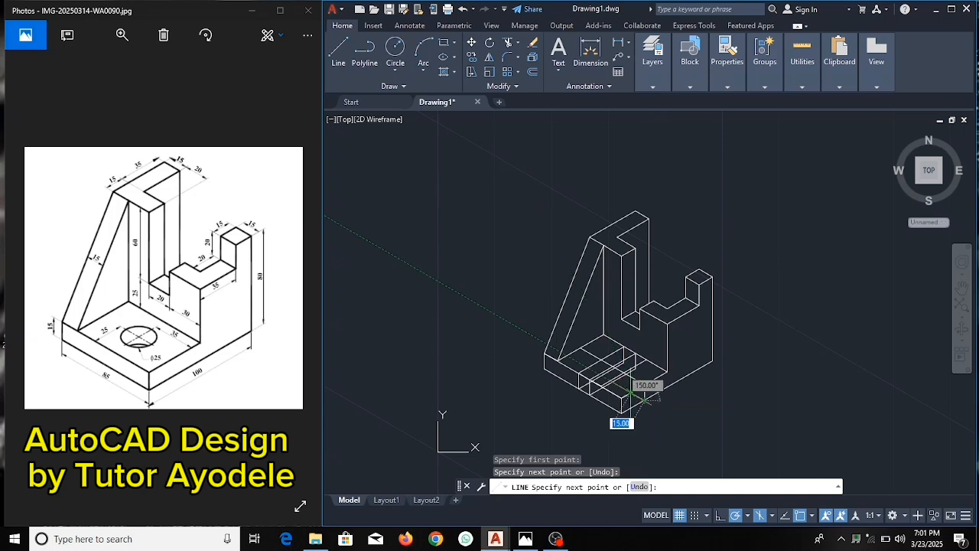
{"action": "left_click", "coordinate": [588, 367]}
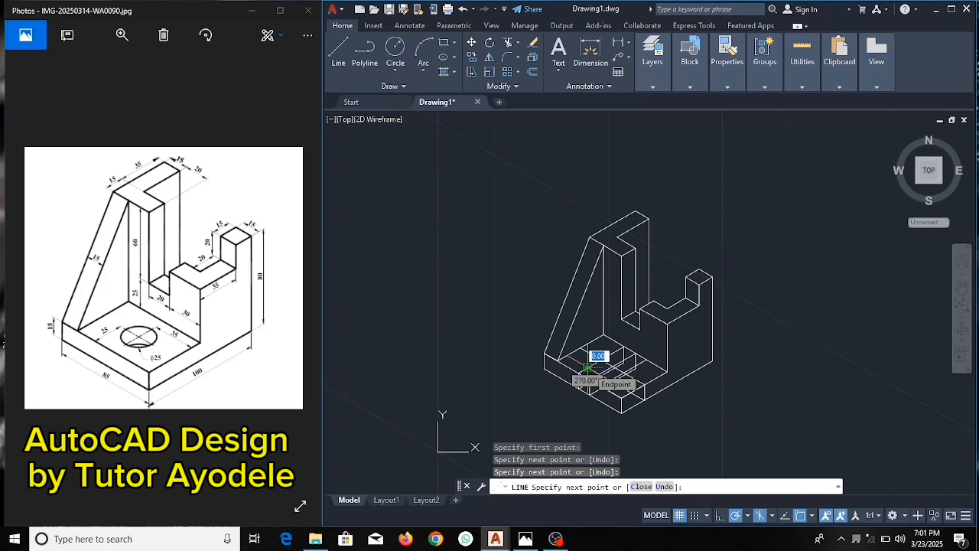
{"action": "key", "text": "Return"}
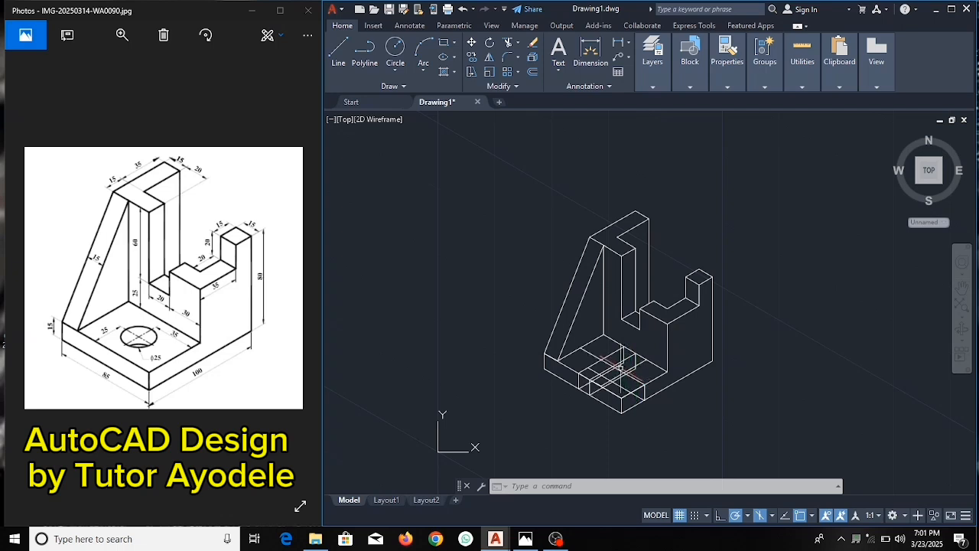
- Draw an ellipse centred on the intersection of the hole's centre lines, with both semi-axes 12.5 mm and the first axis along the centre line
{"action": "left_click", "coordinate": [443, 59]}
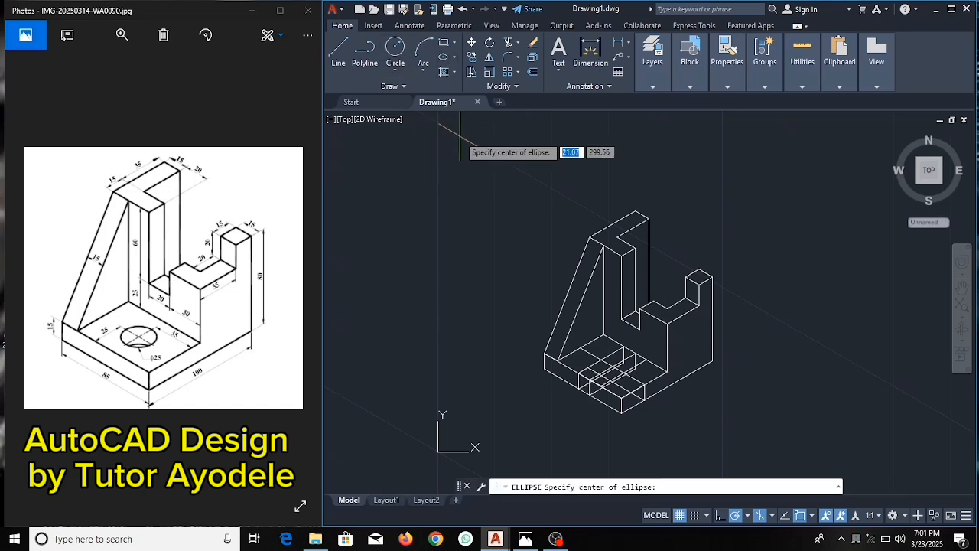
{"action": "left_click", "coordinate": [612, 367]}
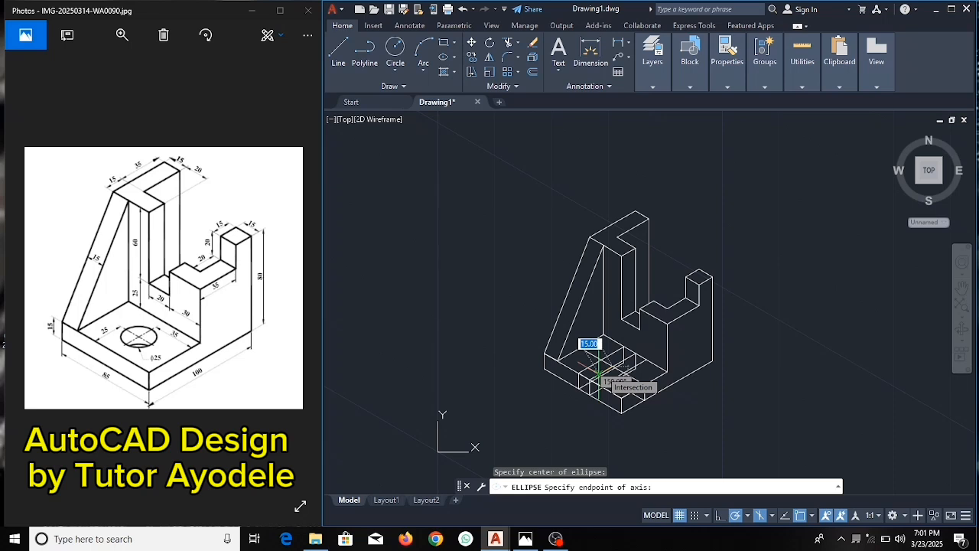
{"action": "type", "text": "12"}
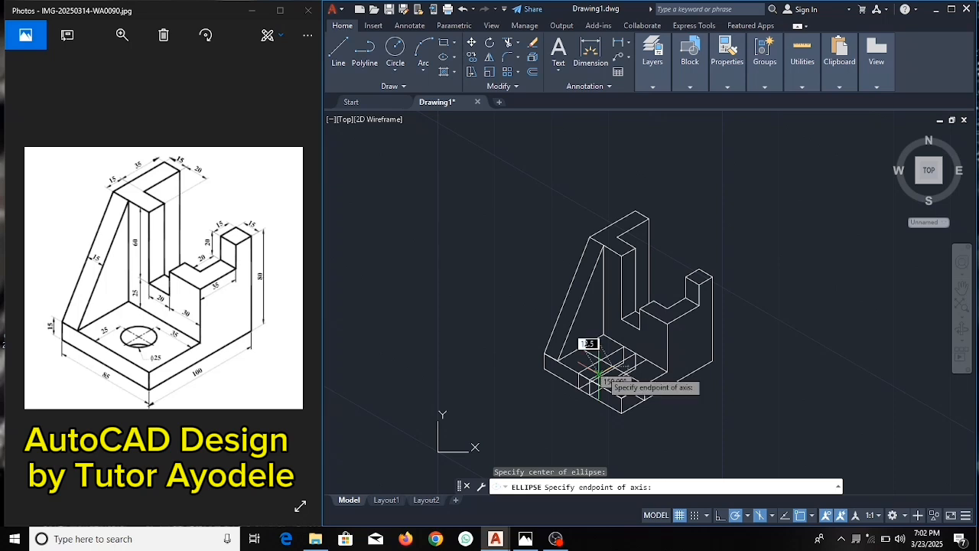
{"action": "type", "text": ".5"}
{"action": "key", "text": "Return"}
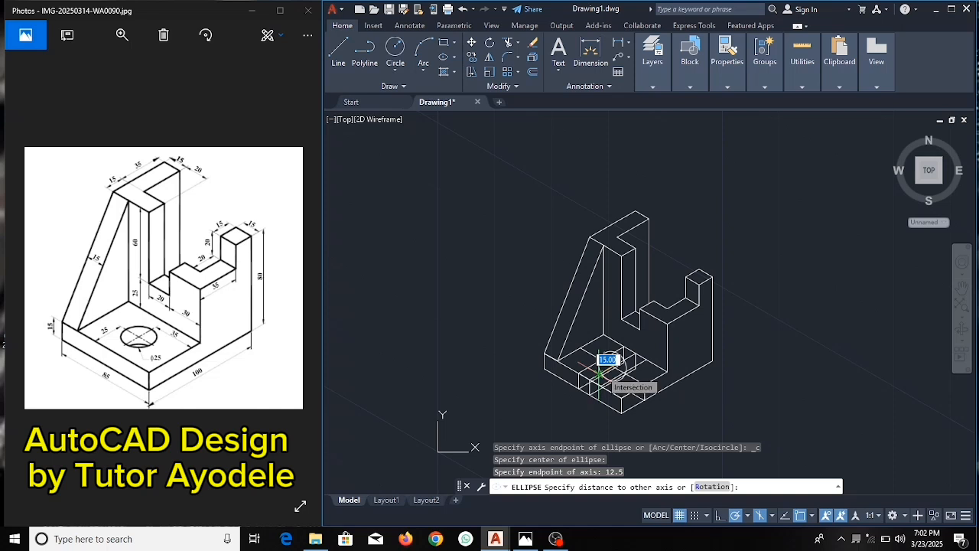
{"action": "type", "text": "12"}
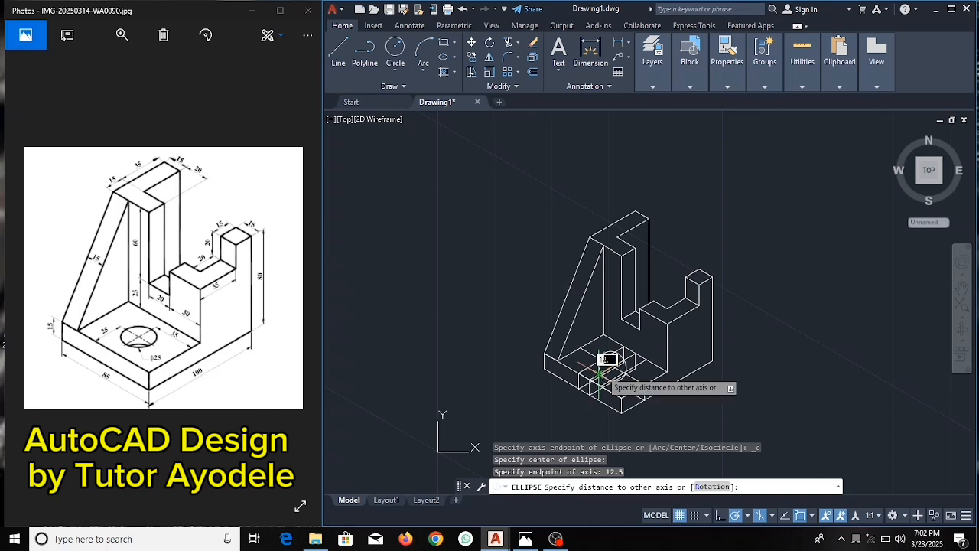
{"action": "type", "text": ".5"}
{"action": "key", "text": "Return"}
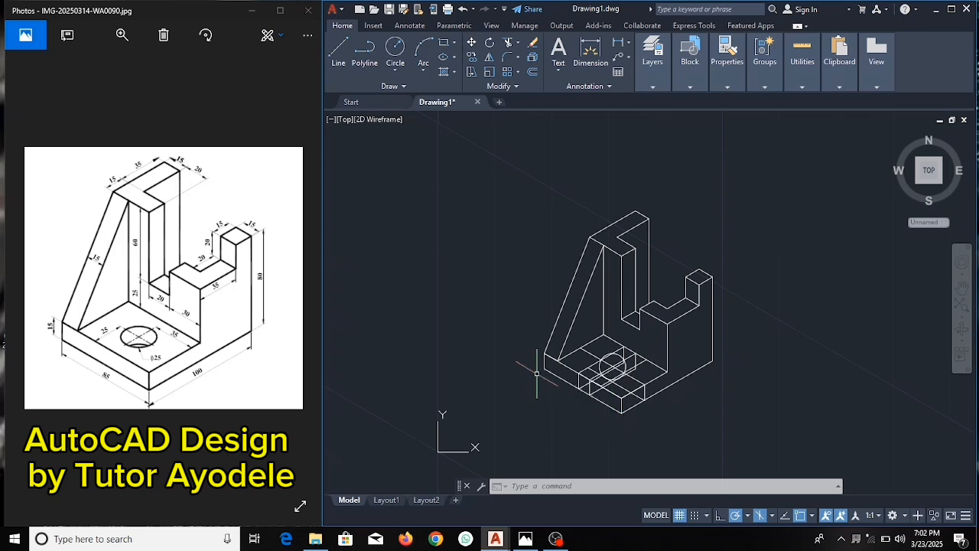
- Draw a 12.5 mm line at 330° from the intersection of the lower centre lines beneath the hole
{"action": "left_click", "coordinate": [339, 65]}
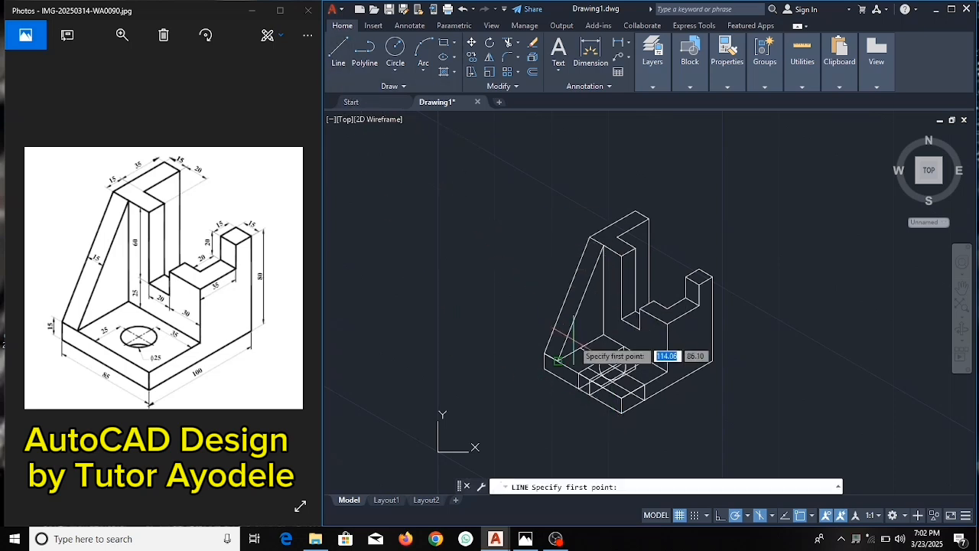
{"action": "left_click", "coordinate": [612, 381]}
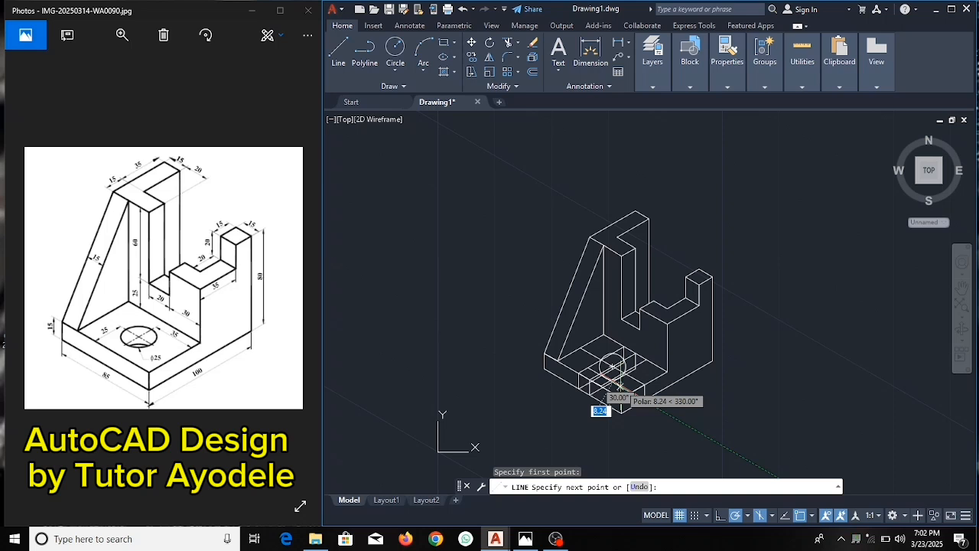
{"action": "type", "text": "12."}
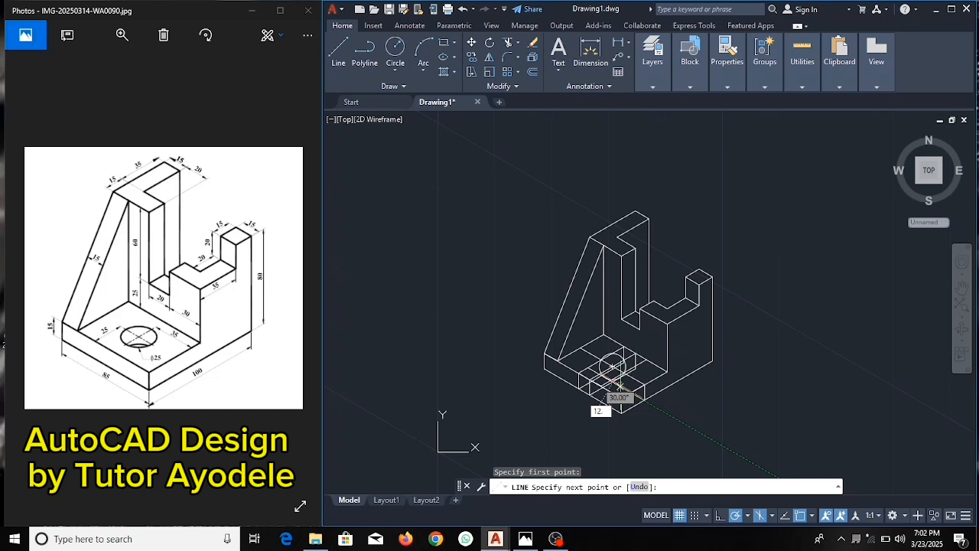
{"action": "key", "text": "Return"}
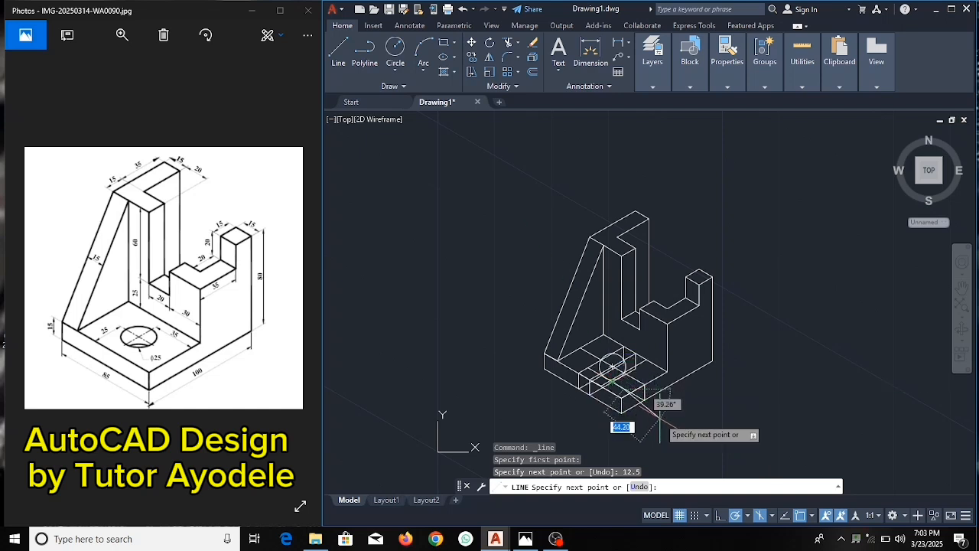
{"action": "key", "text": "Escape"}
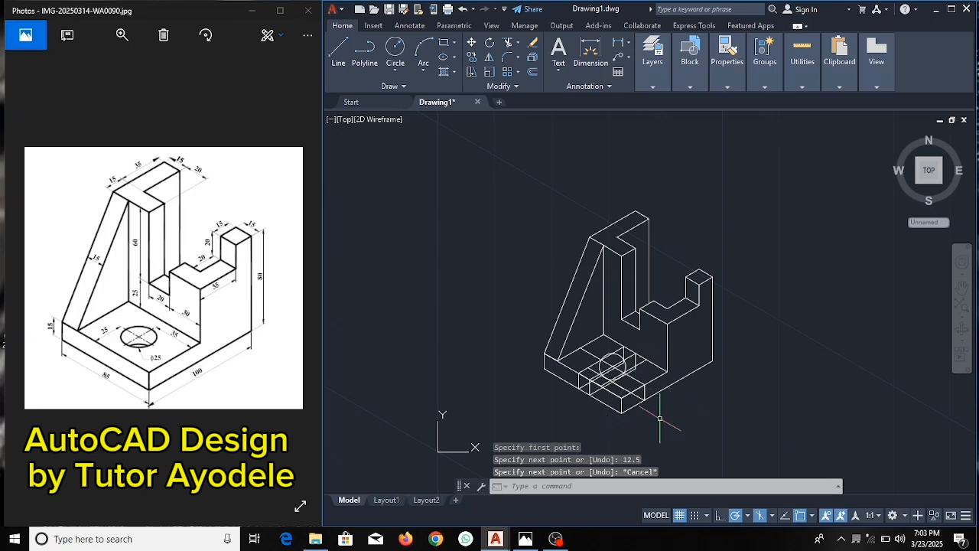
- Draw another 12.5 mm line from the lower centre intersection towards the endpoint of the line at 330°
{"action": "left_click", "coordinate": [337, 67]}
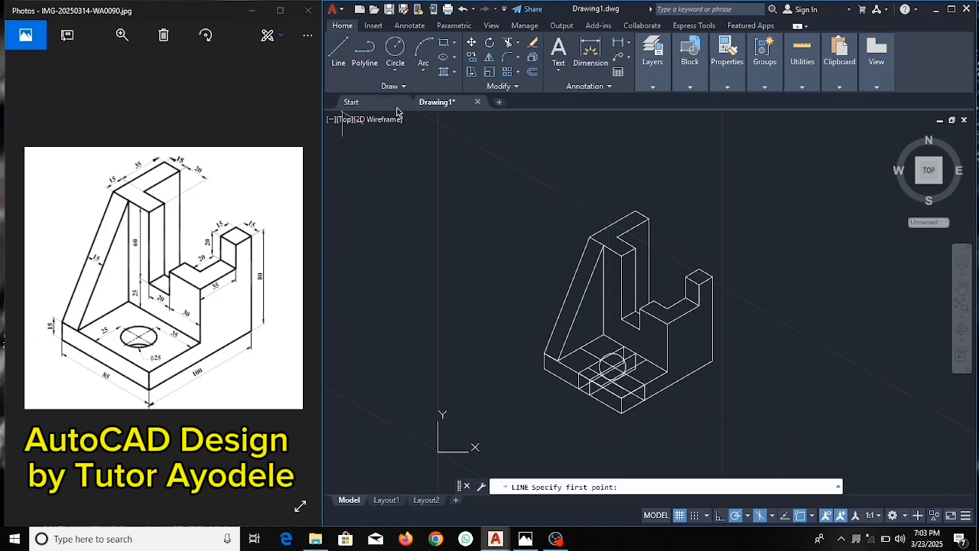
{"action": "left_click", "coordinate": [613, 379]}
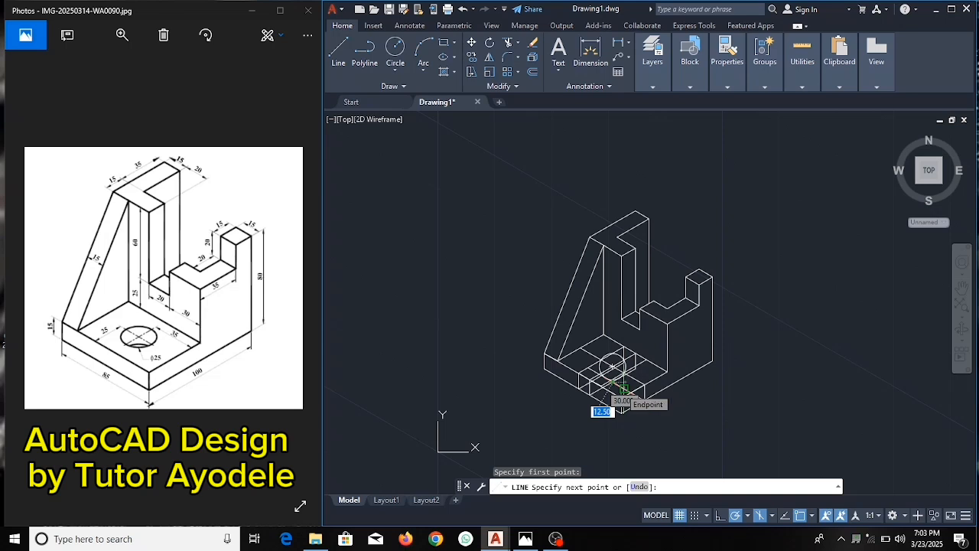
{"action": "type", "text": "1"}
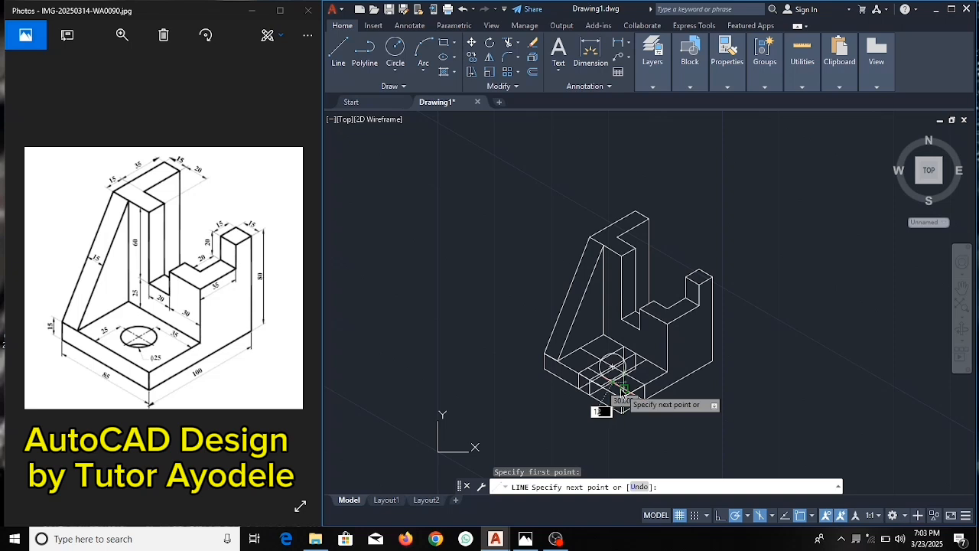
{"action": "type", "text": "2.5"}
{"action": "key", "text": "Return"}
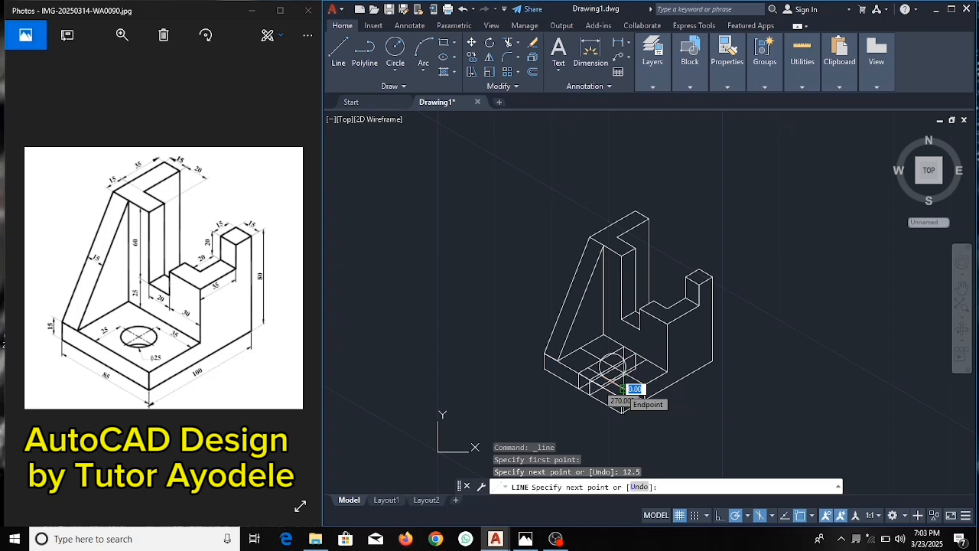
{"action": "type", "text": "12.5"}
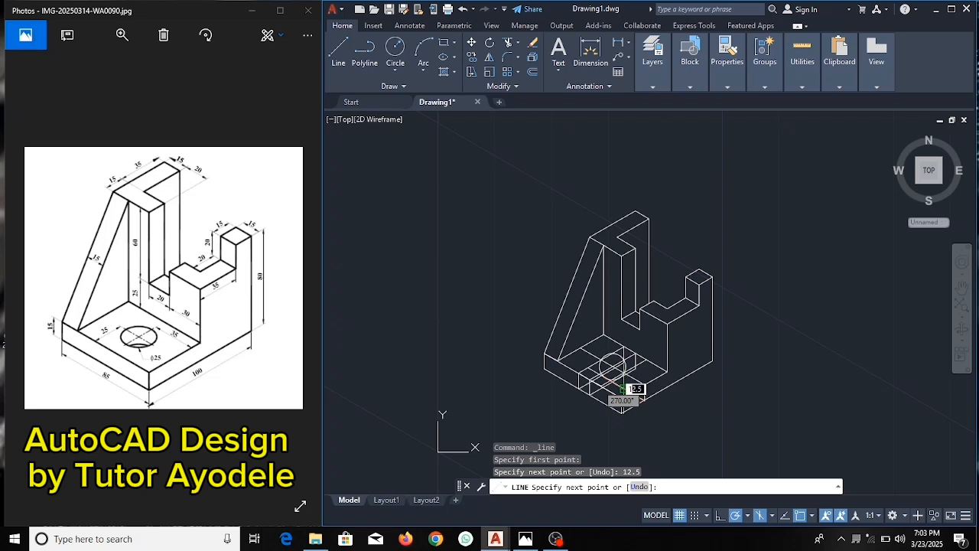
{"action": "key", "text": "Return"}
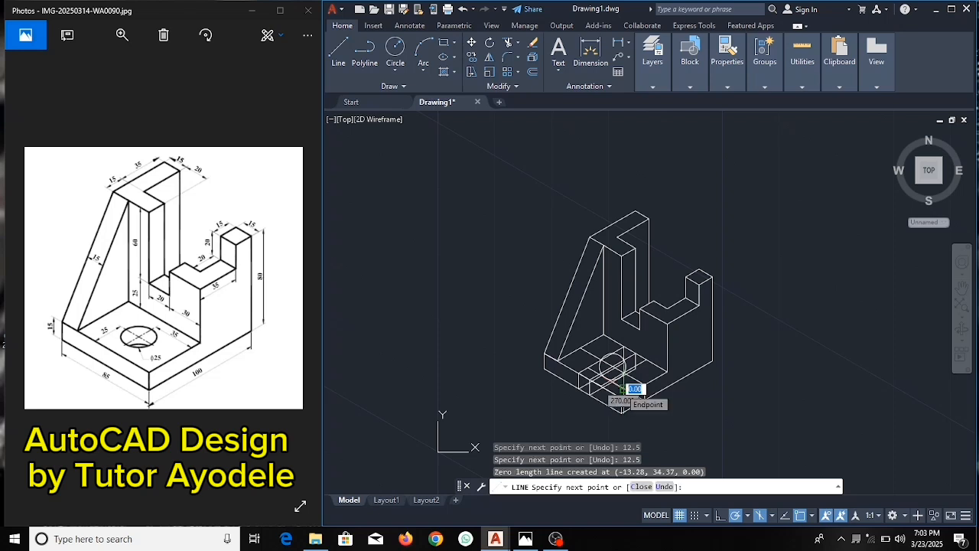
{"action": "key", "text": "Escape"}
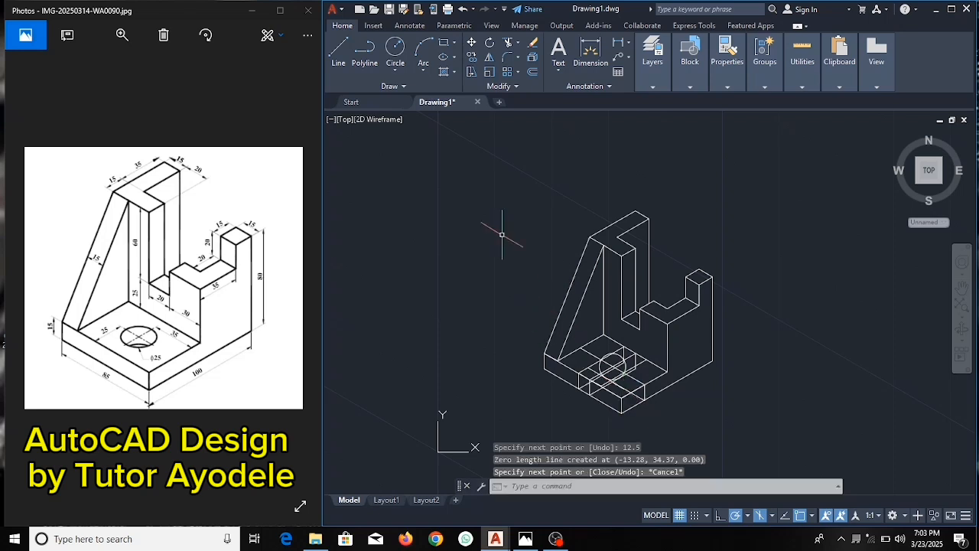
- Draw an ellipse centred on the lower centre intersection, with the first axis ending at the 150° crossing and the other semi-axis 12.5 mm
{"action": "left_click", "coordinate": [454, 59]}
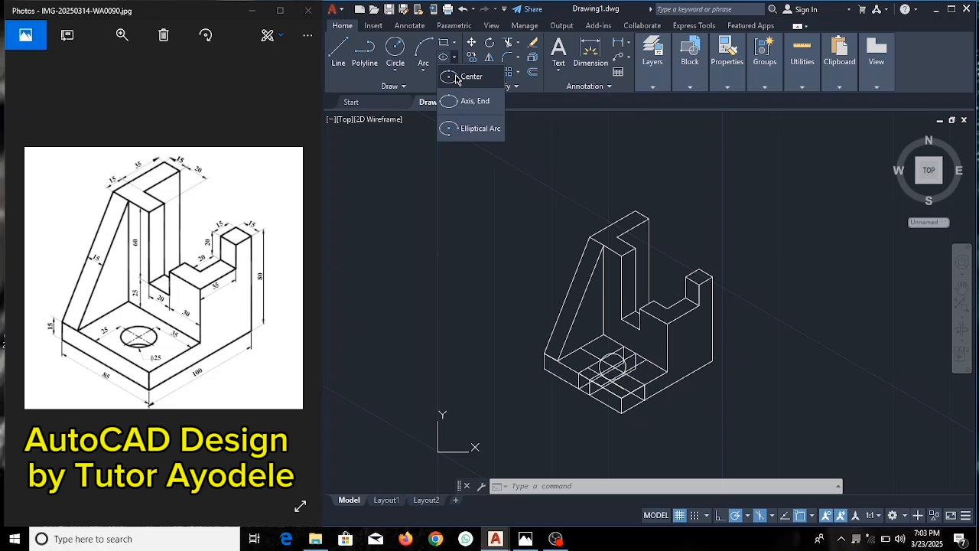
{"action": "left_click", "coordinate": [456, 79]}
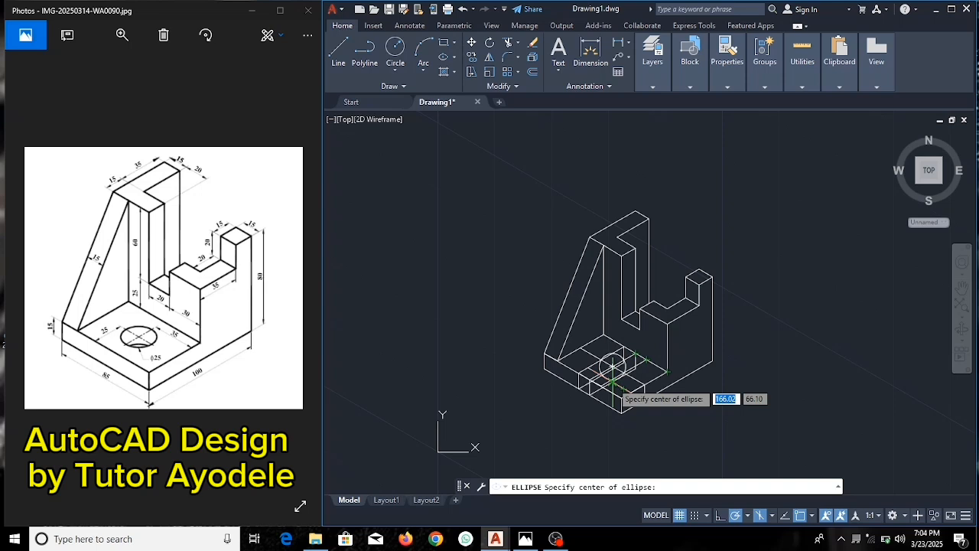
{"action": "left_click", "coordinate": [613, 380]}
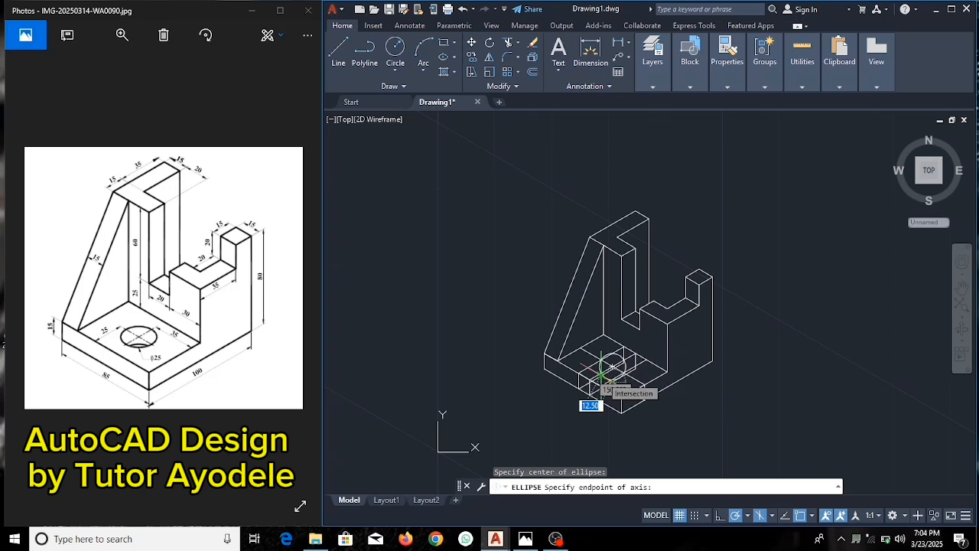
{"action": "left_click", "coordinate": [602, 373]}
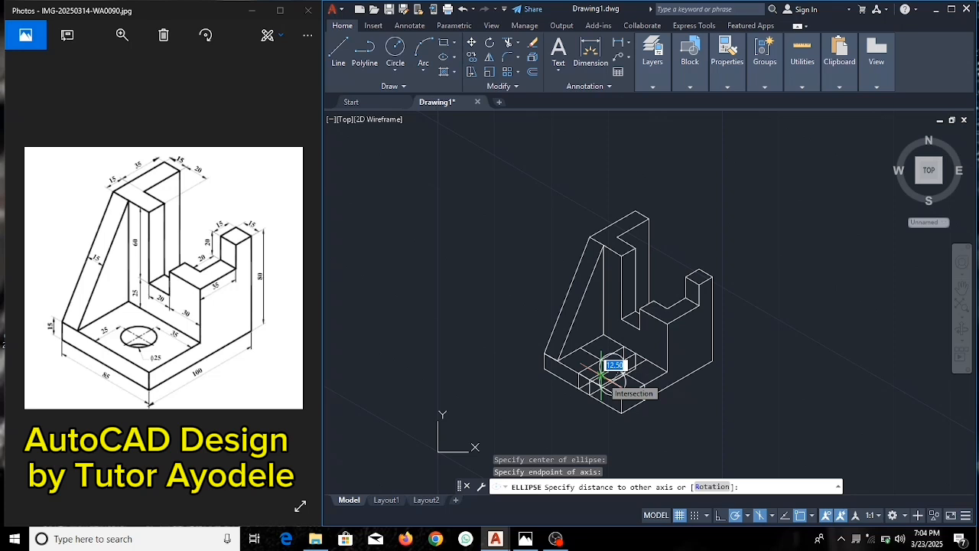
{"action": "key", "text": "Return"}
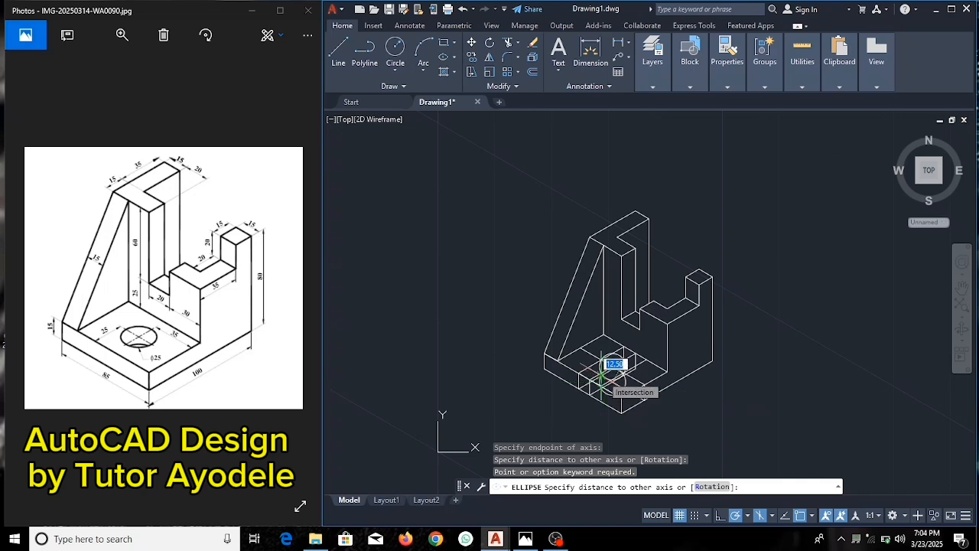
{"action": "type", "text": "12"}
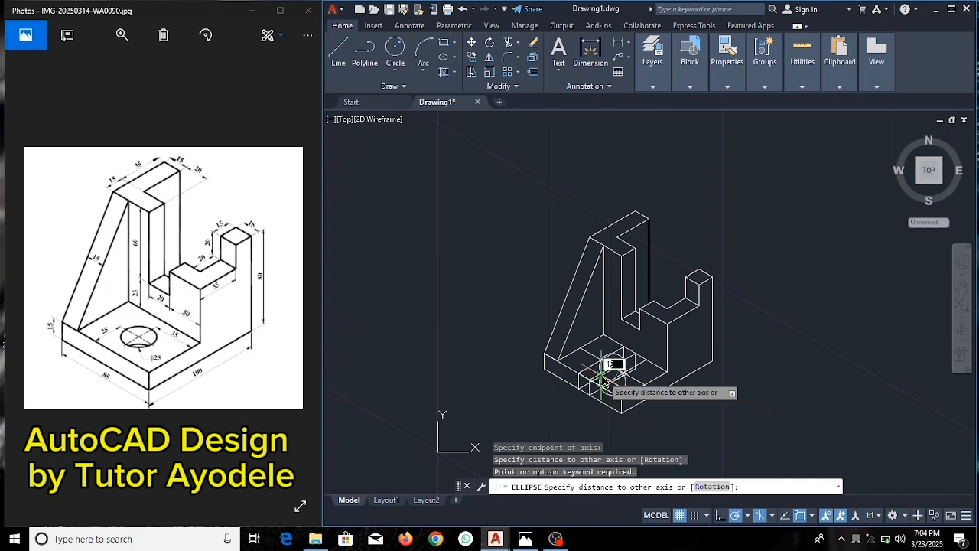
{"action": "type", "text": ".5"}
{"action": "key", "text": "Return"}
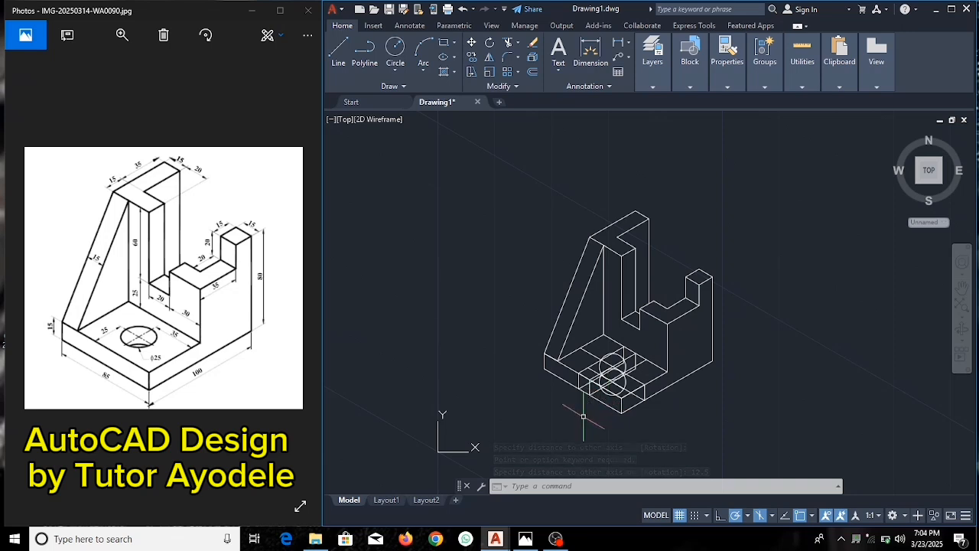
- Trim the construction lines inside and around the upper ellipse on the base's top face
{"action": "left_click", "coordinate": [553, 487]}
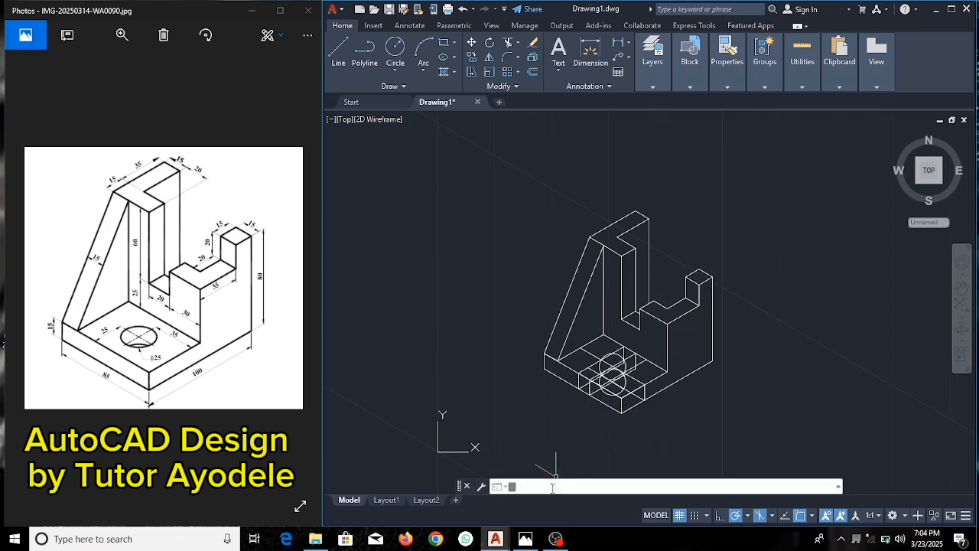
{"action": "type", "text": "zoom"}
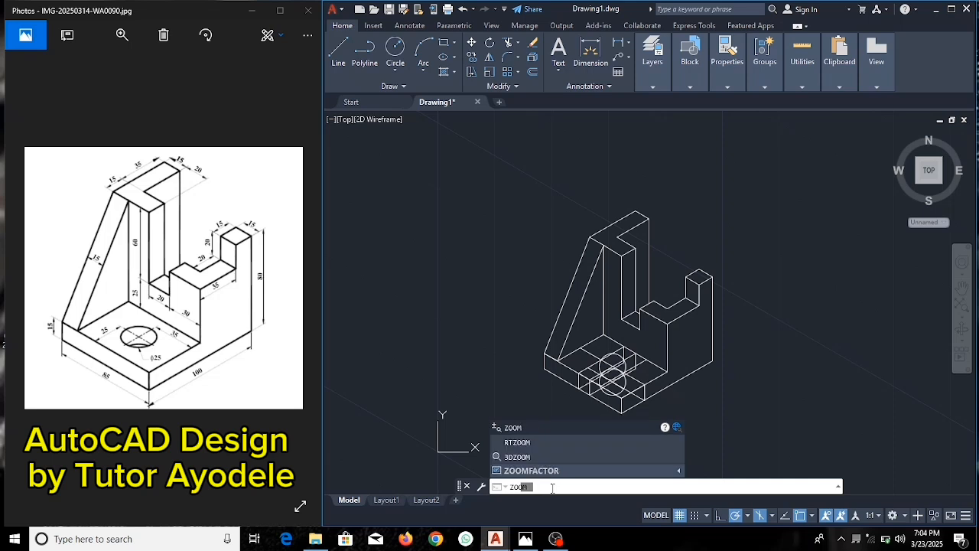
{"action": "key", "text": "Return"}
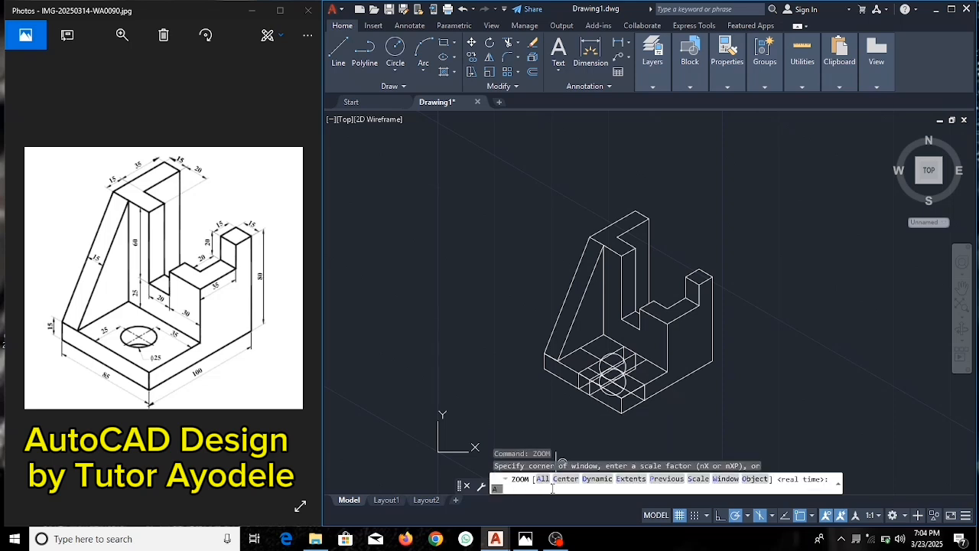
{"action": "key", "text": "Return"}
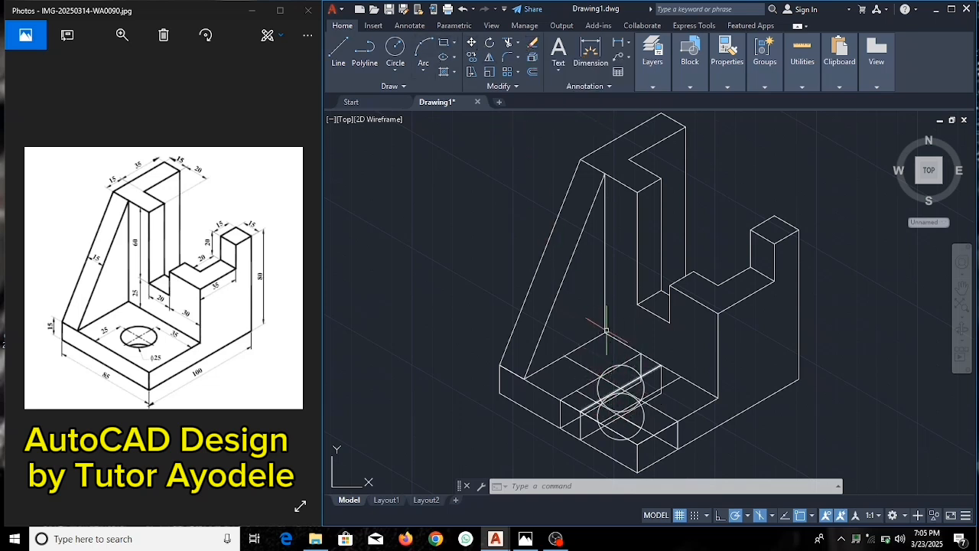
{"action": "left_click", "coordinate": [508, 43]}
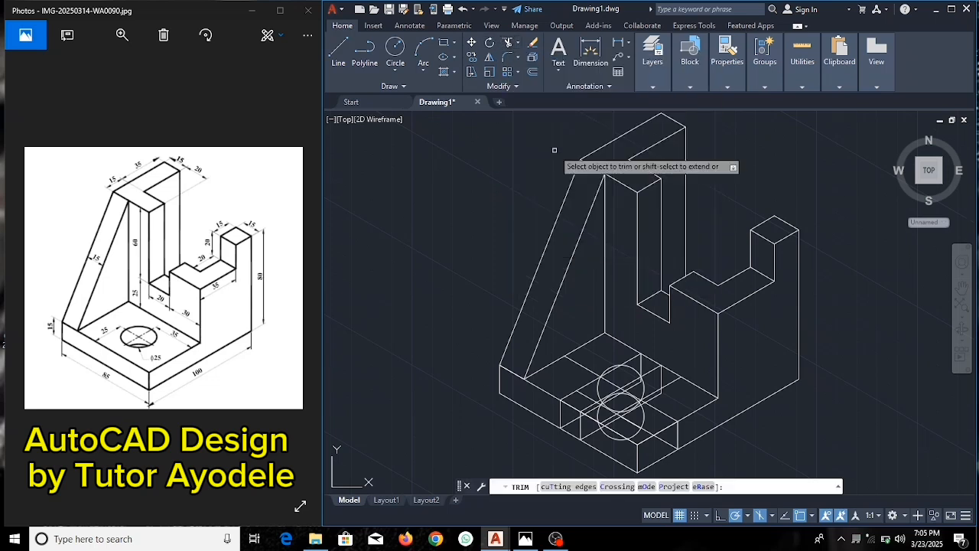
{"action": "left_click", "coordinate": [634, 357]}
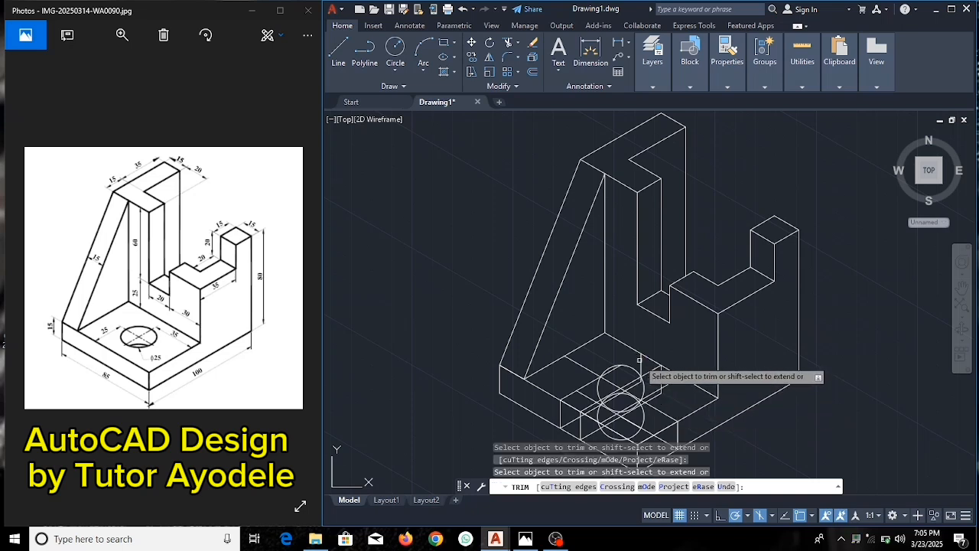
{"action": "left_click", "coordinate": [635, 359]}
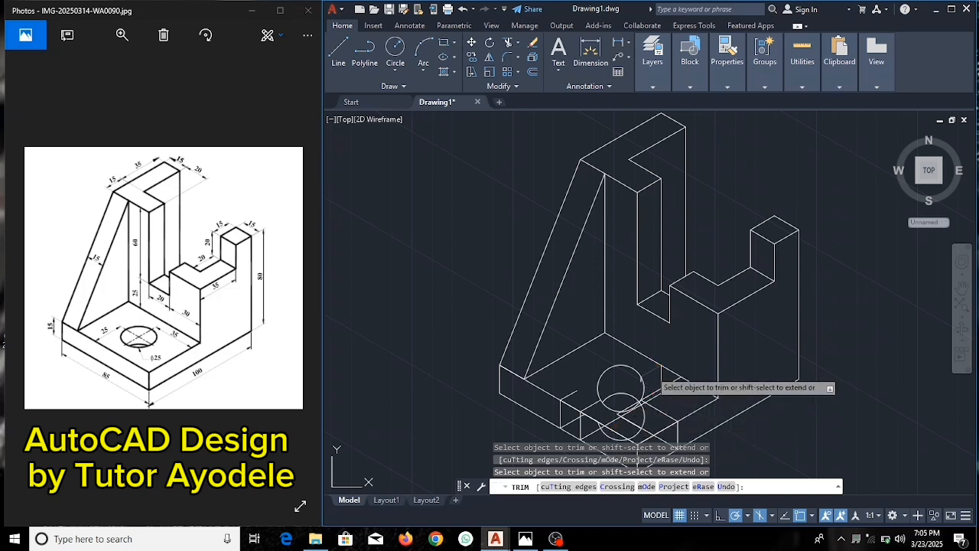
- Try to trim the leftover line pieces beside the upper ellipse, undoing each trim
{"action": "mouse_move", "coordinate": [641, 381]}
{"action": "left_mouse_down"}
{"action": "mouse_move", "coordinate": [647, 390]}
{"action": "mouse_move", "coordinate": [646, 380]}
{"action": "left_mouse_up"}
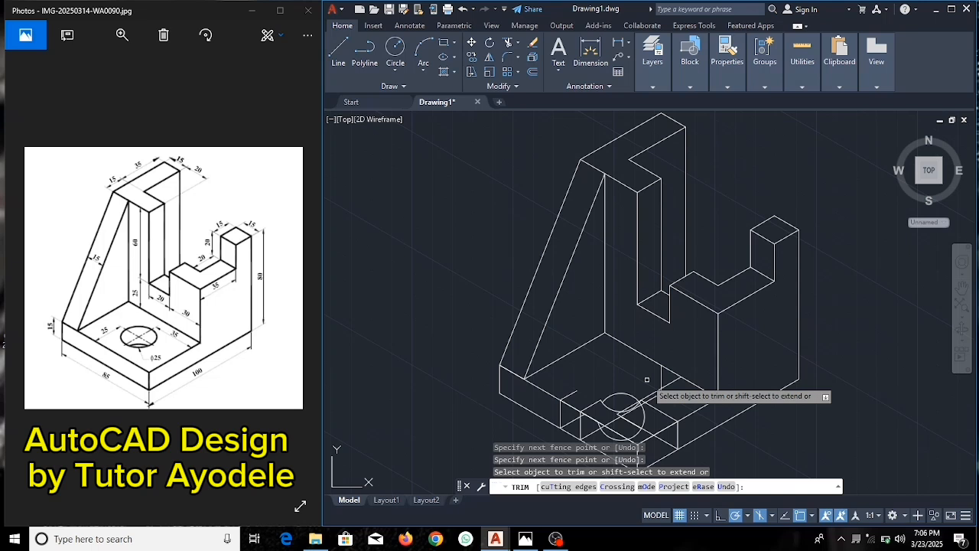
{"action": "key", "text": "ctrl+z"}
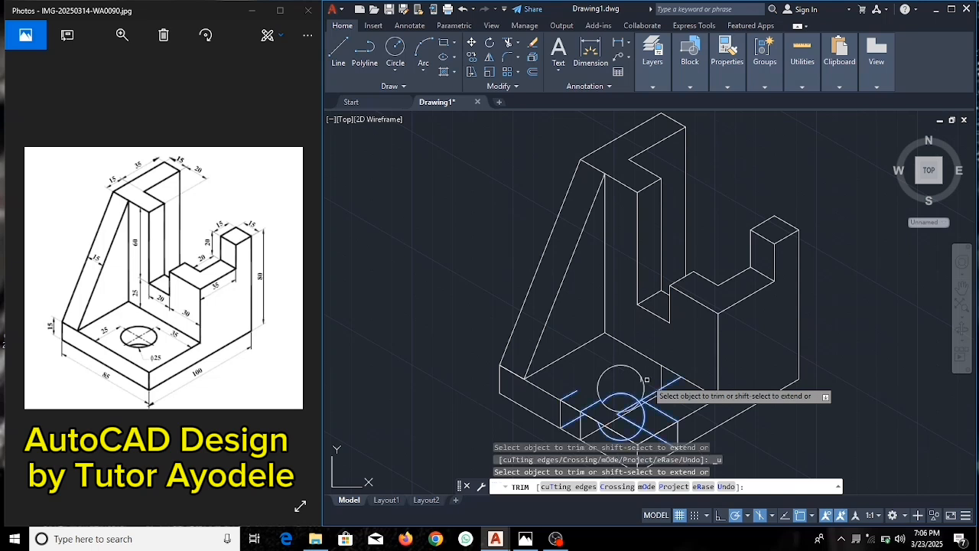
{"action": "left_click_drag", "start_coordinate": [654, 372], "coordinate": [653, 373]}
{"action": "left_click", "coordinate": [654, 373]}
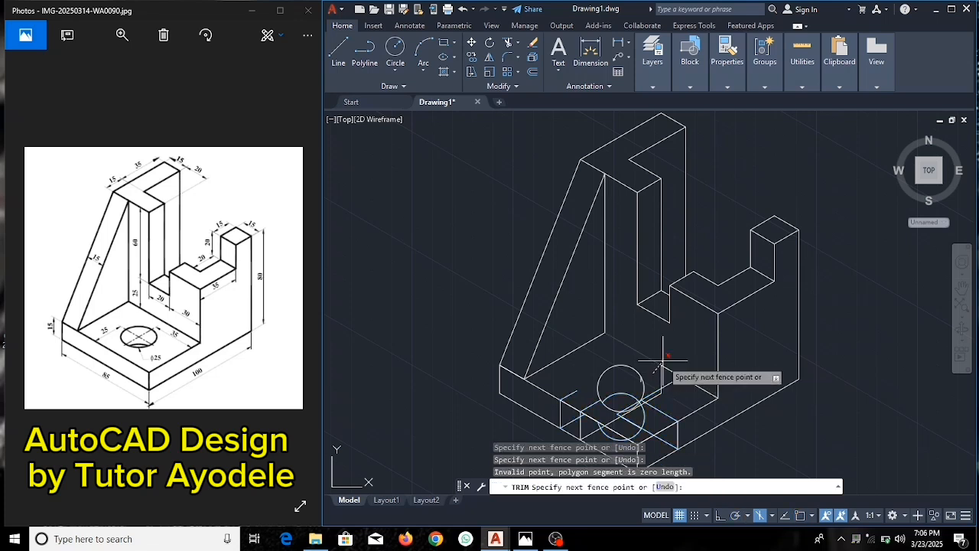
{"action": "key", "text": "Return"}
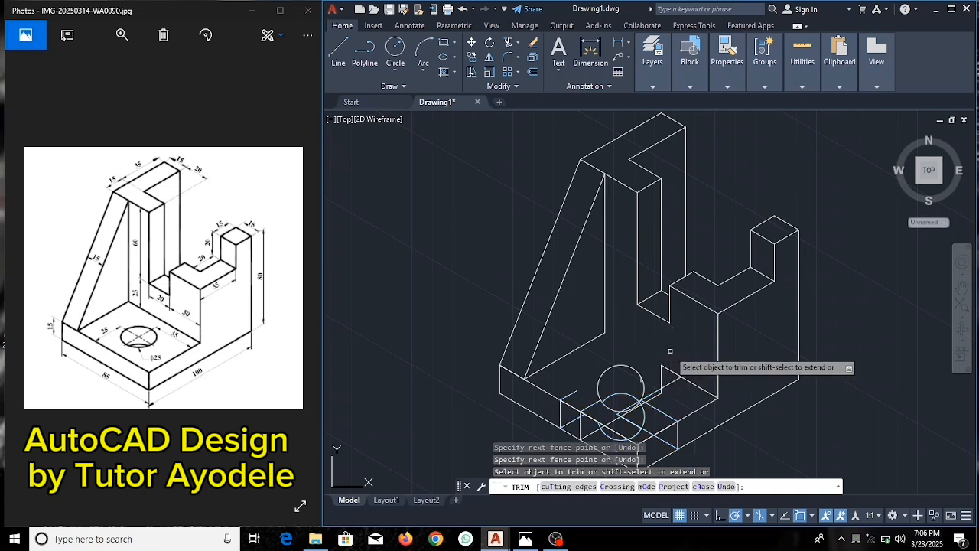
{"action": "key", "text": "ctrl+z"}
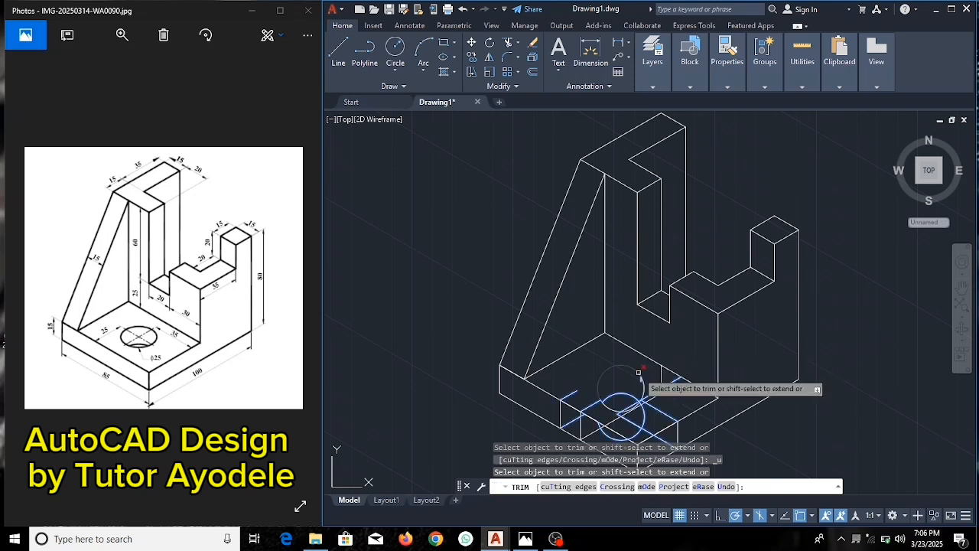
- Trim the short vertical stub left at the upper ellipse's edge
{"action": "left_click", "coordinate": [581, 375]}
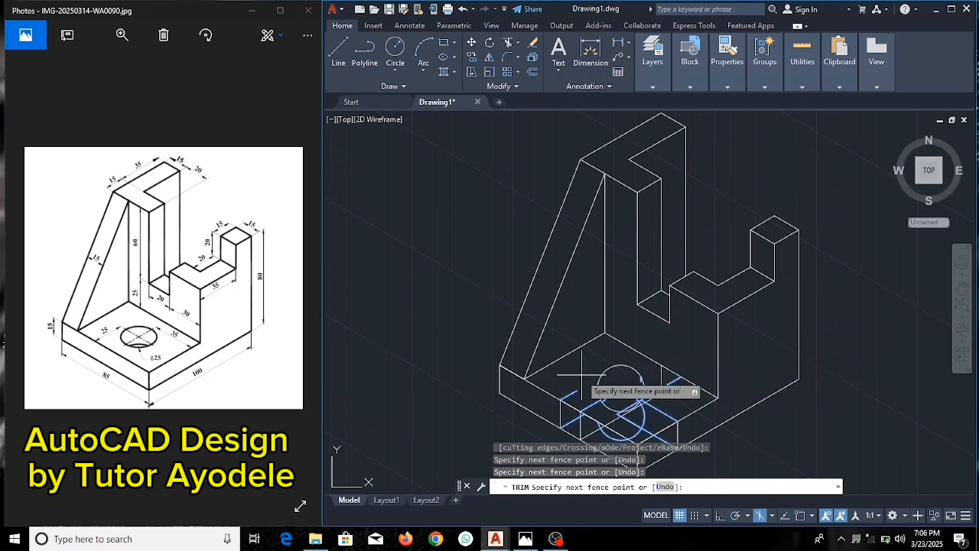
{"action": "left_click", "coordinate": [582, 375]}
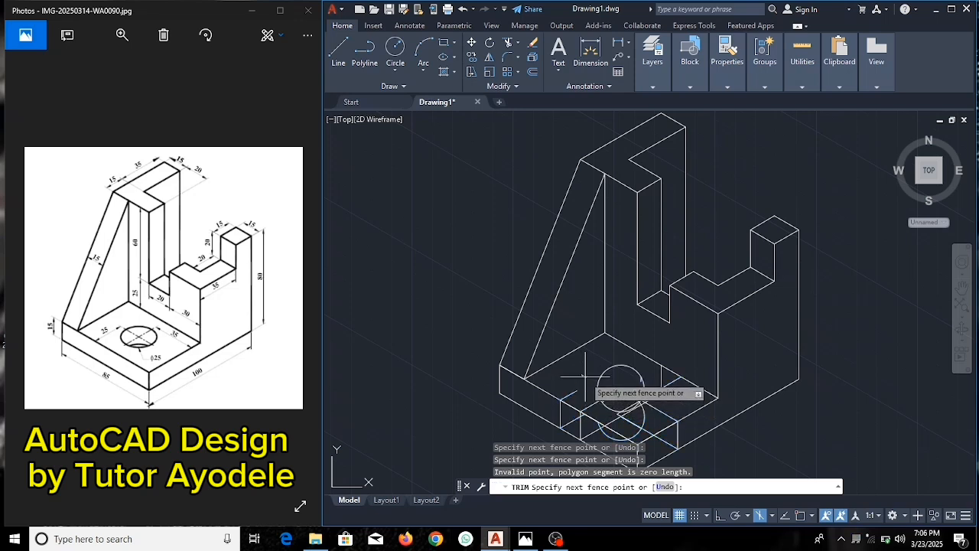
{"action": "key", "text": "Return"}
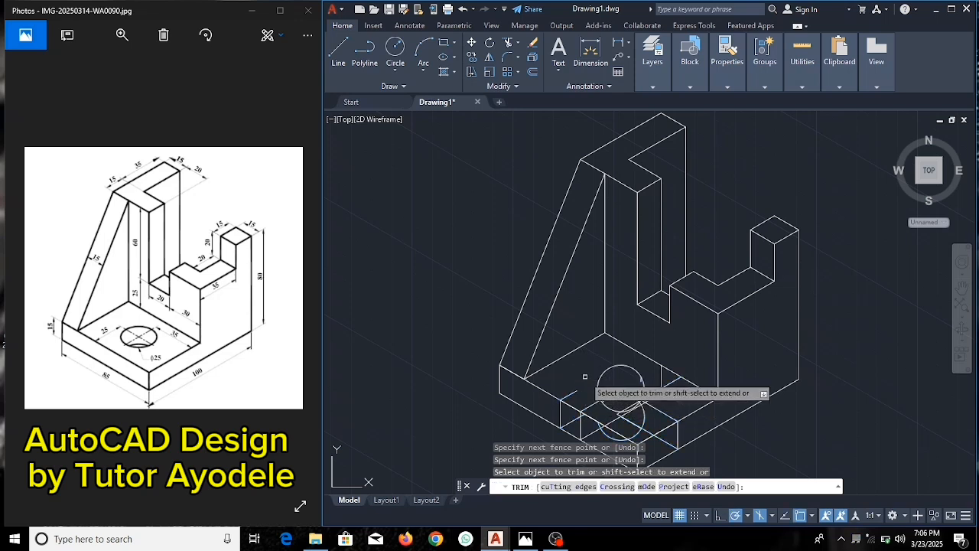
{"action": "left_click", "coordinate": [639, 380]}
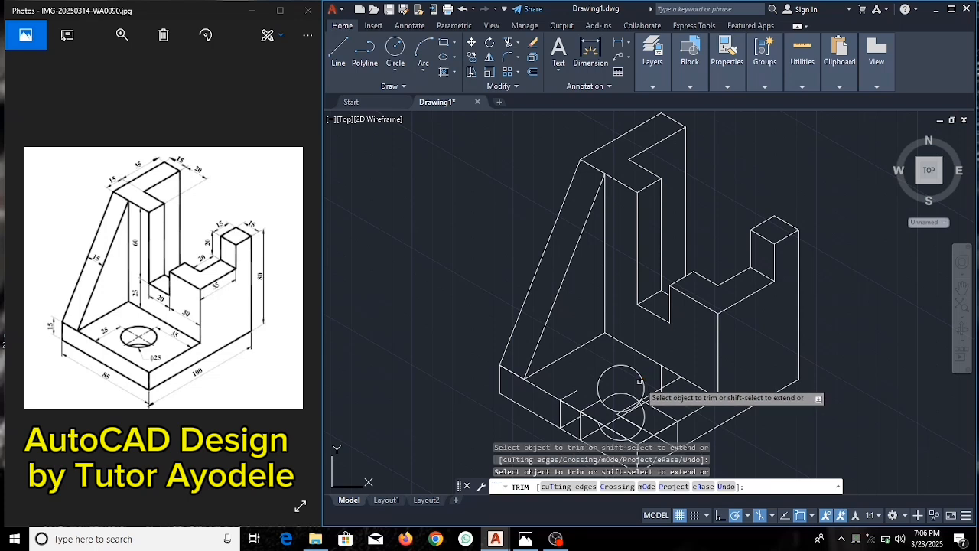
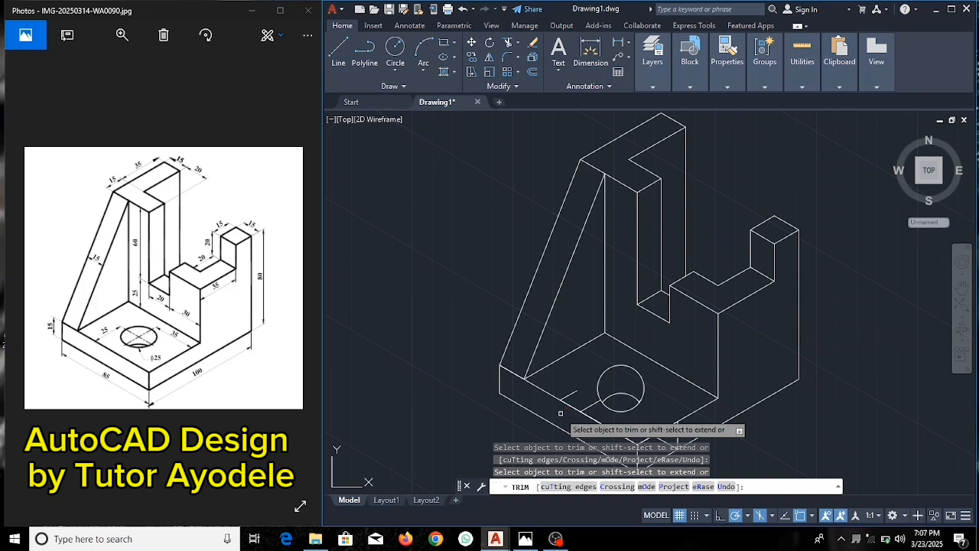
- Trim the leftover construction line pieces beside the hole and near the base's front corner
{"action": "left_click", "coordinate": [570, 395]}
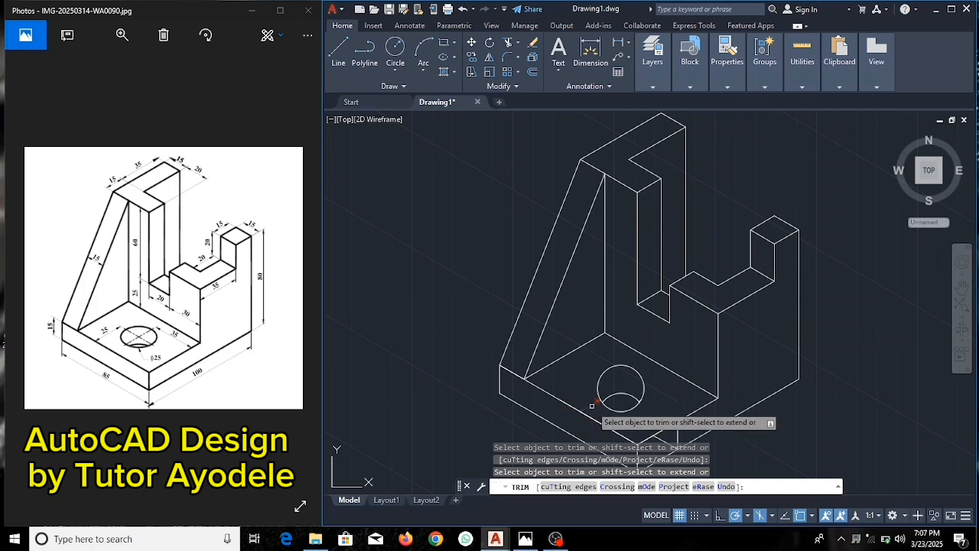
{"action": "left_click", "coordinate": [642, 429]}
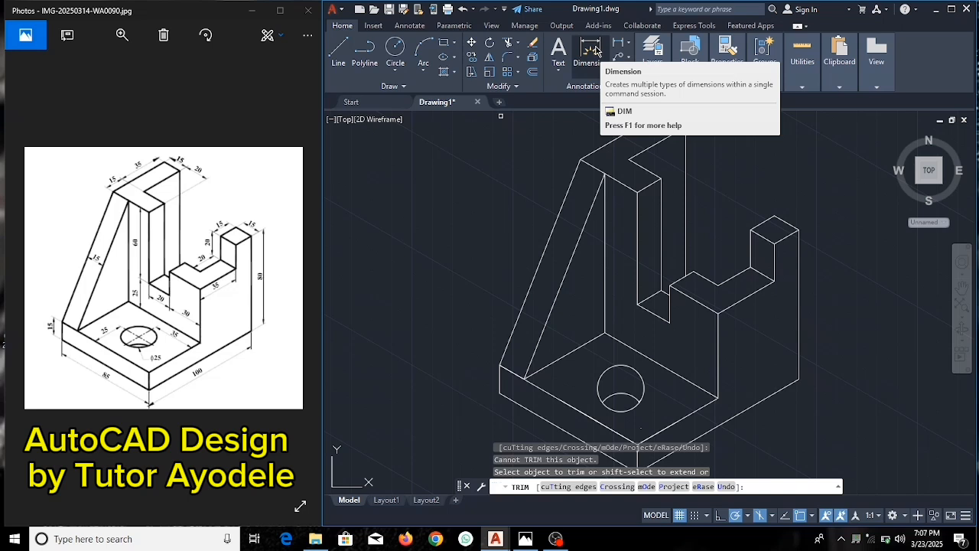
- Make the Annotative dimension style current and start an aligned dimension with the annotation scale set to 1:10
{"action": "left_click", "coordinate": [585, 87]}
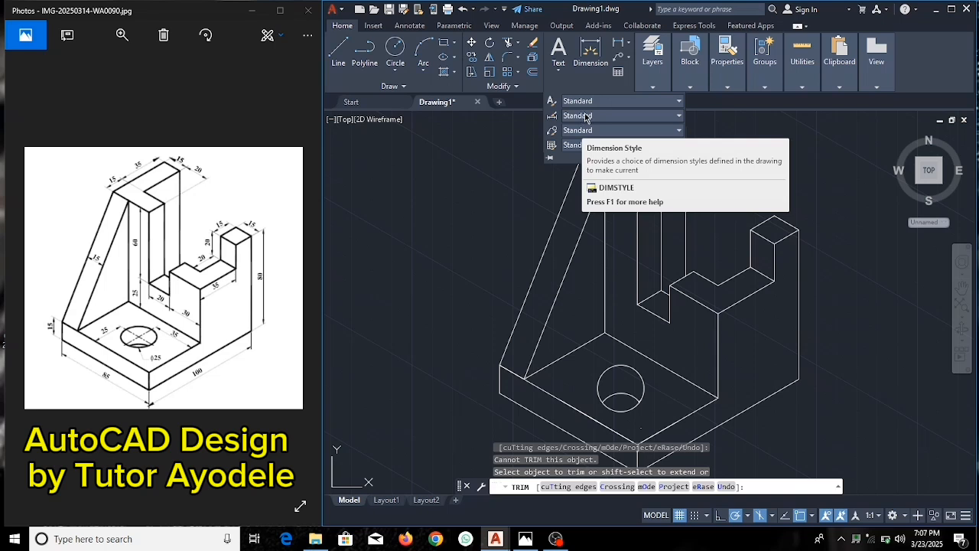
{"action": "left_click", "coordinate": [659, 114]}
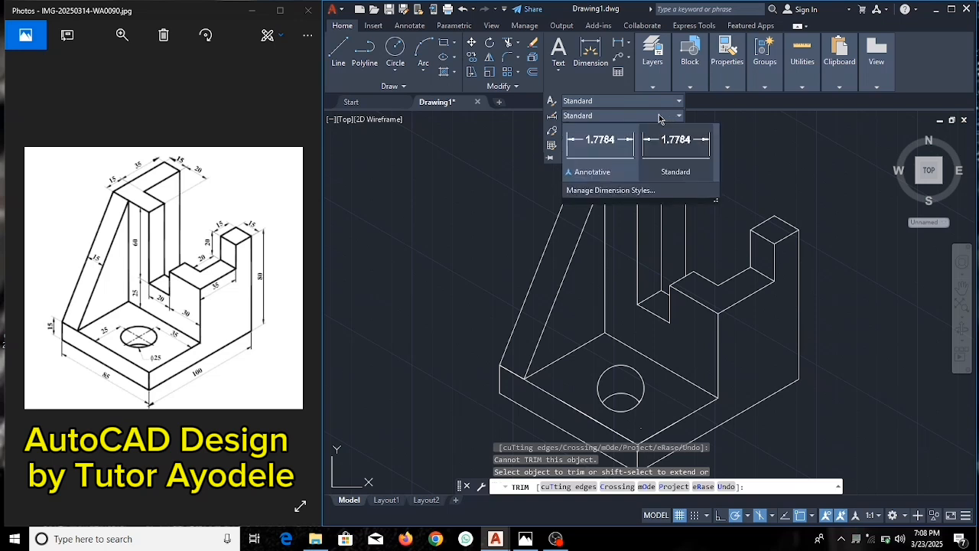
{"action": "left_click", "coordinate": [611, 176]}
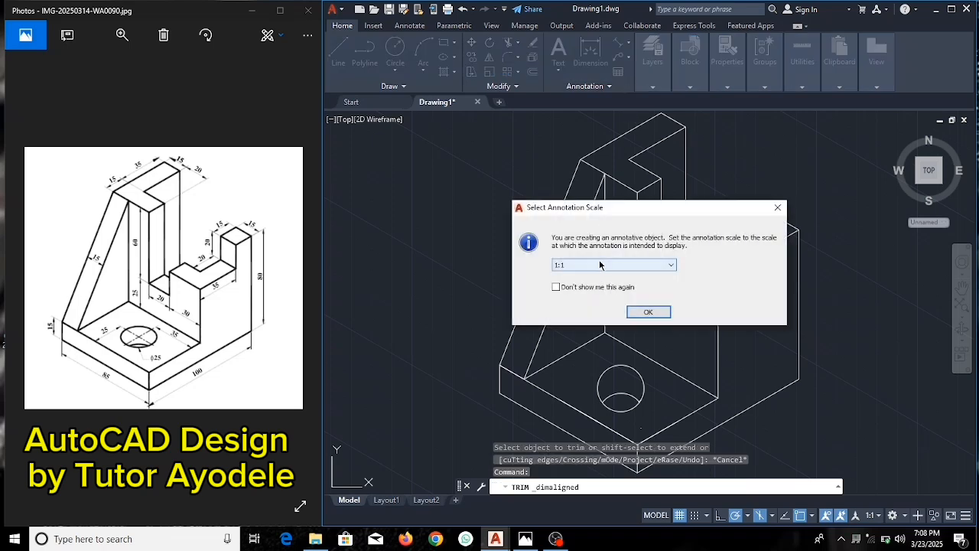
{"action": "left_click", "coordinate": [599, 265]}
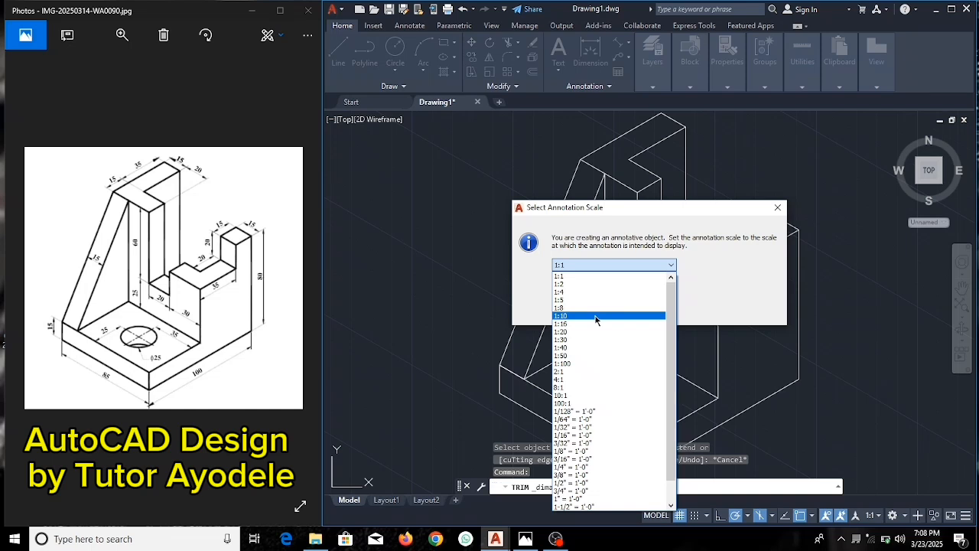
{"action": "left_click", "coordinate": [596, 316]}
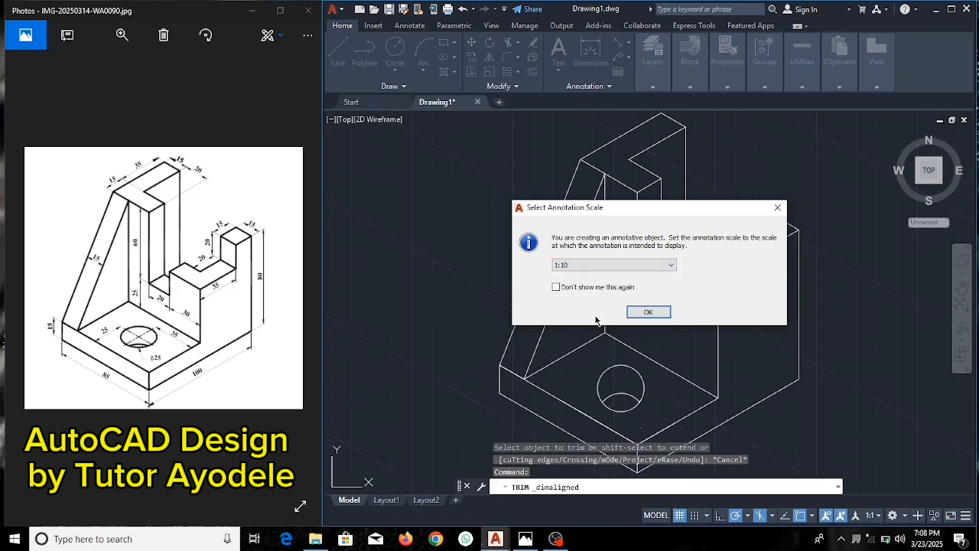
{"action": "left_click", "coordinate": [637, 311]}
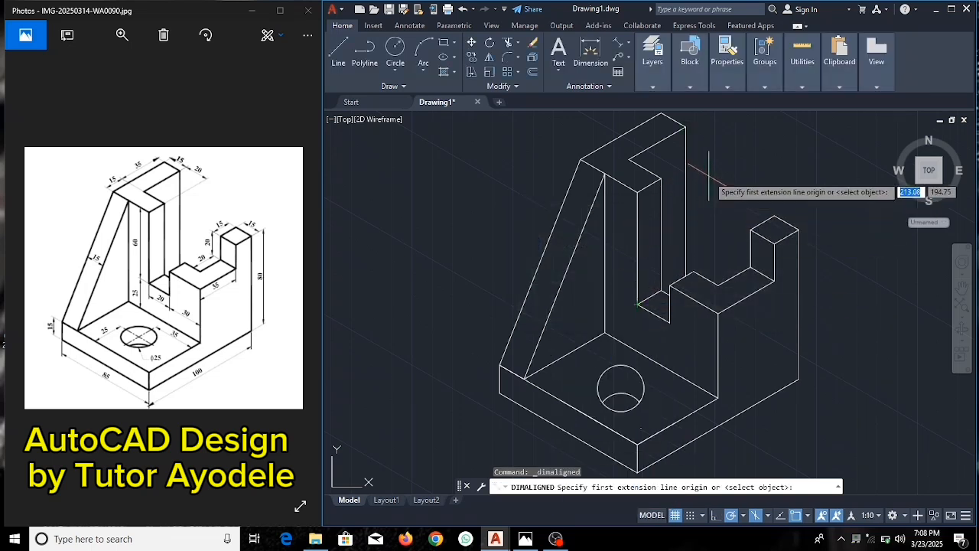
- Add an aligned dimension to the rear right top edge of the small raised post
{"action": "left_click", "coordinate": [775, 217]}
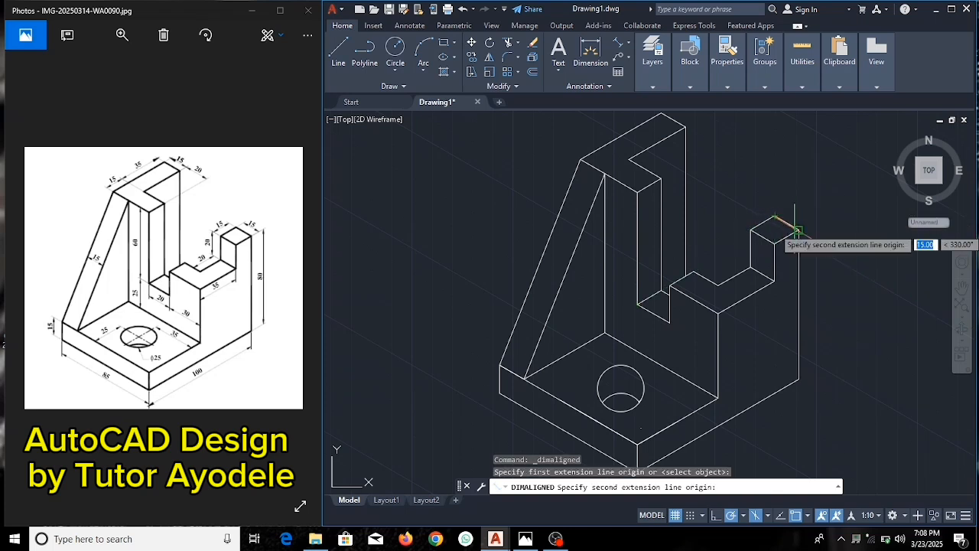
{"action": "left_click", "coordinate": [797, 231]}
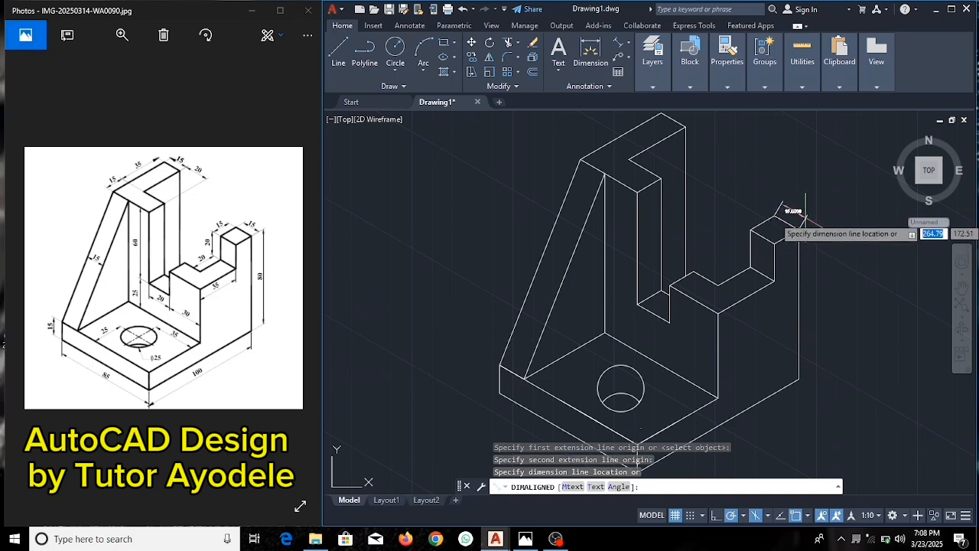
{"action": "left_click", "coordinate": [804, 217]}
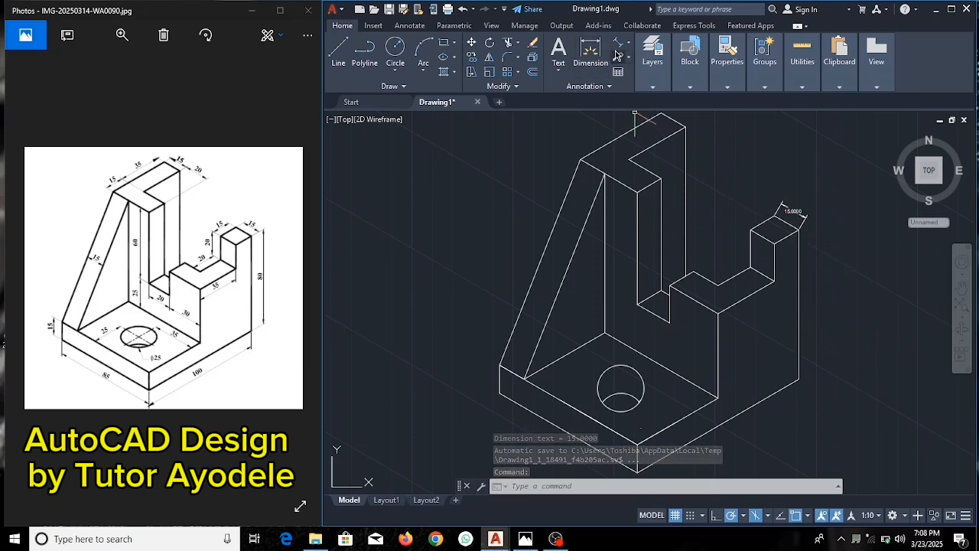
- Add an aligned dimension for the bracket's full outer vertical edge, from the small post's top down to the base
{"action": "key", "text": "Return"}
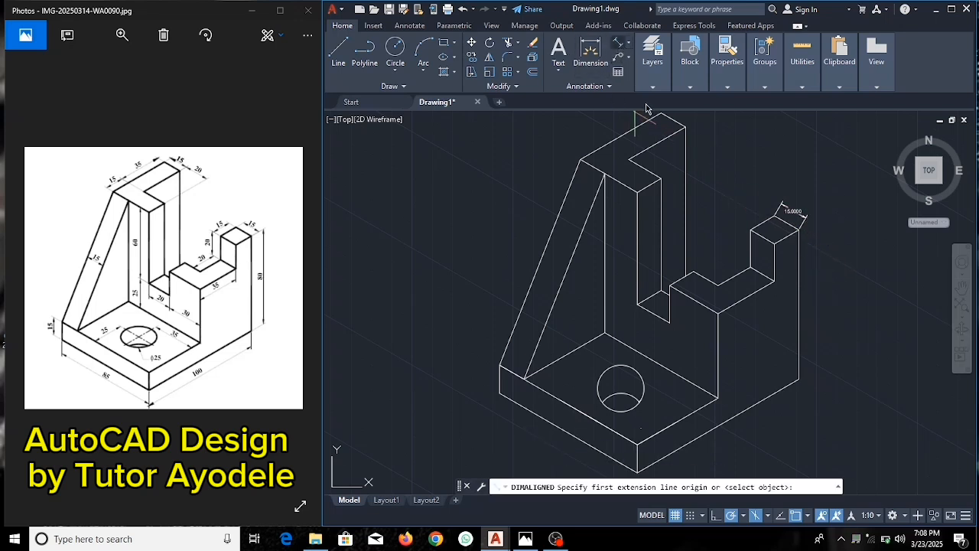
{"action": "left_click", "coordinate": [799, 229]}
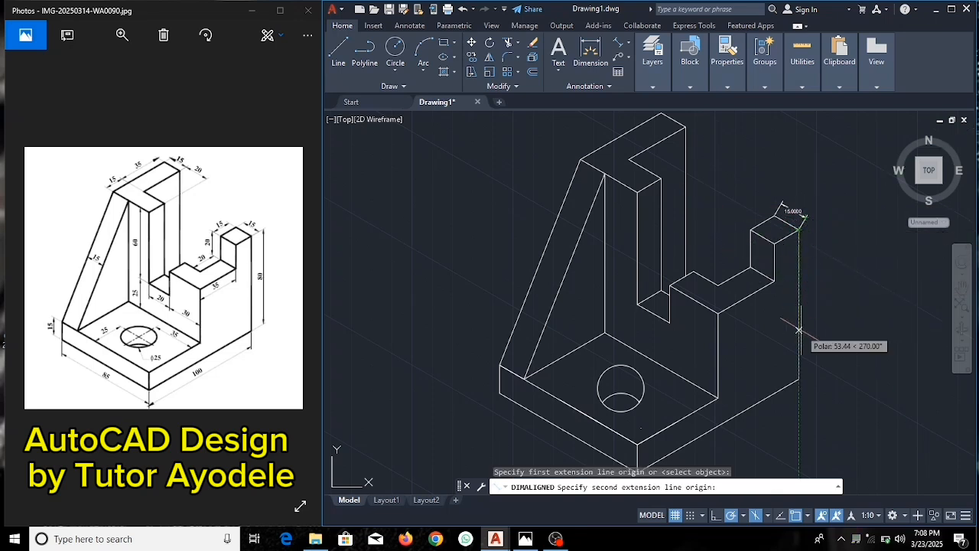
{"action": "left_click", "coordinate": [798, 378]}
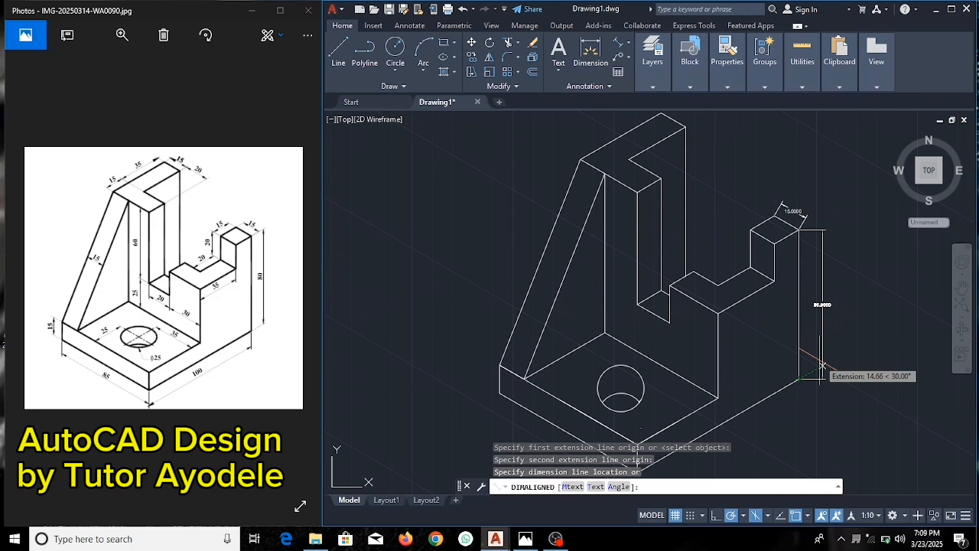
{"action": "left_click", "coordinate": [823, 366]}
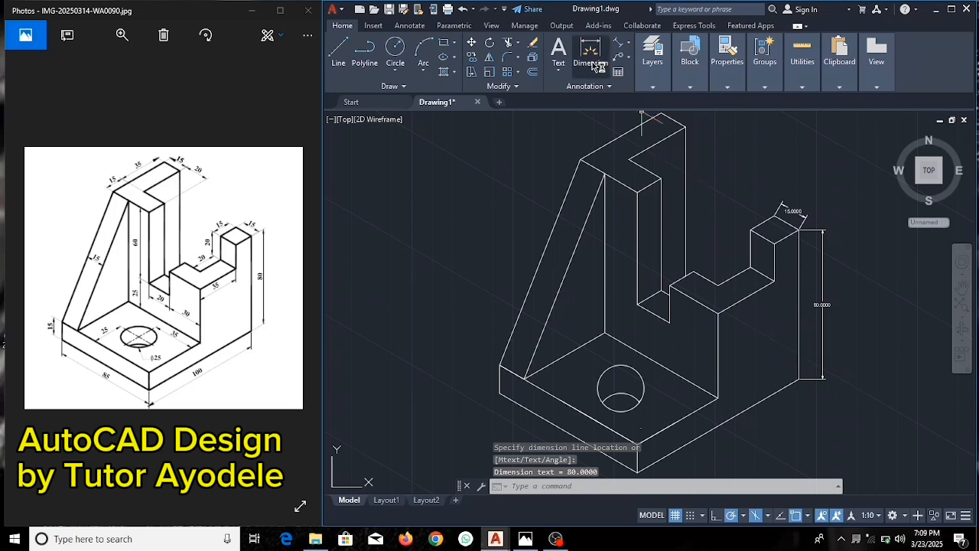
- Add an aligned dimension to the rear left top edge of the small raised post
{"action": "left_click", "coordinate": [622, 46]}
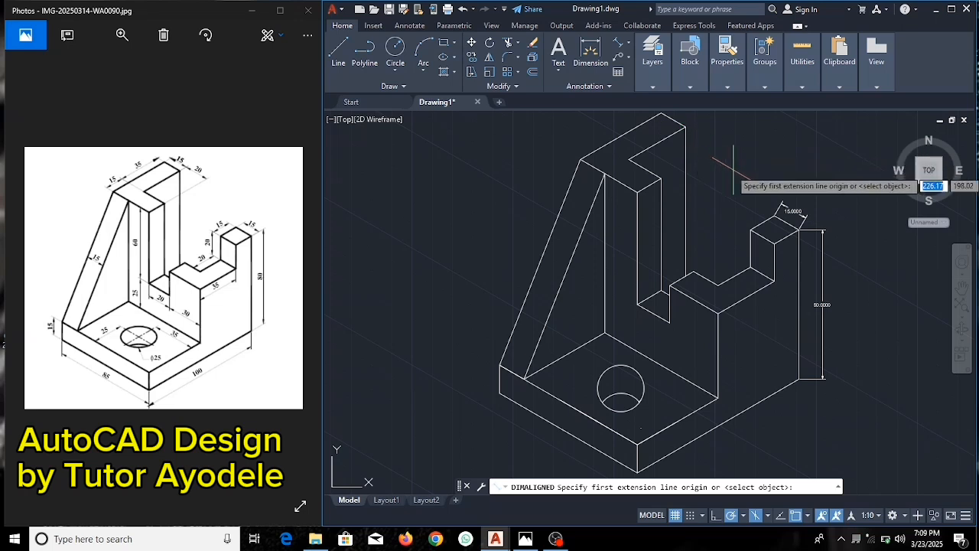
{"action": "left_click", "coordinate": [776, 216]}
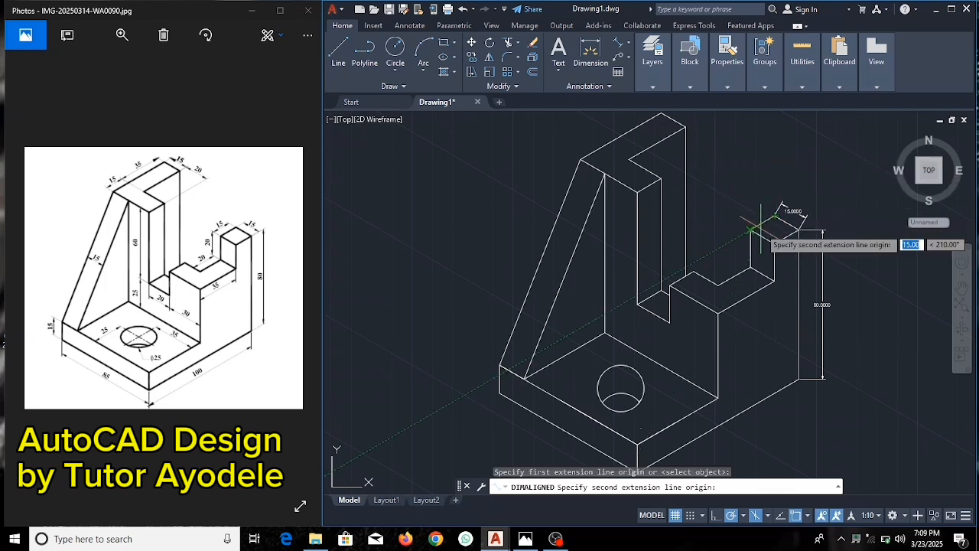
{"action": "left_click", "coordinate": [753, 230]}
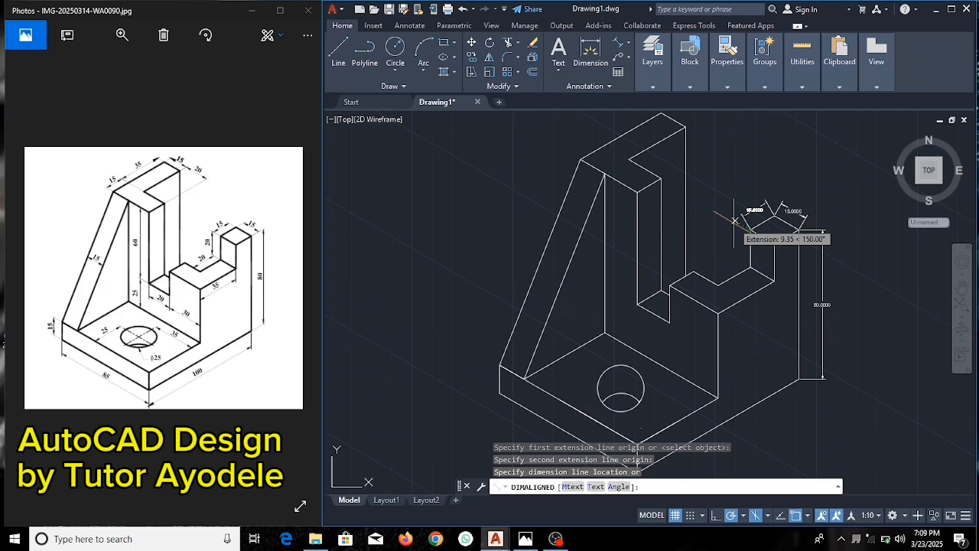
{"action": "left_click", "coordinate": [734, 222]}
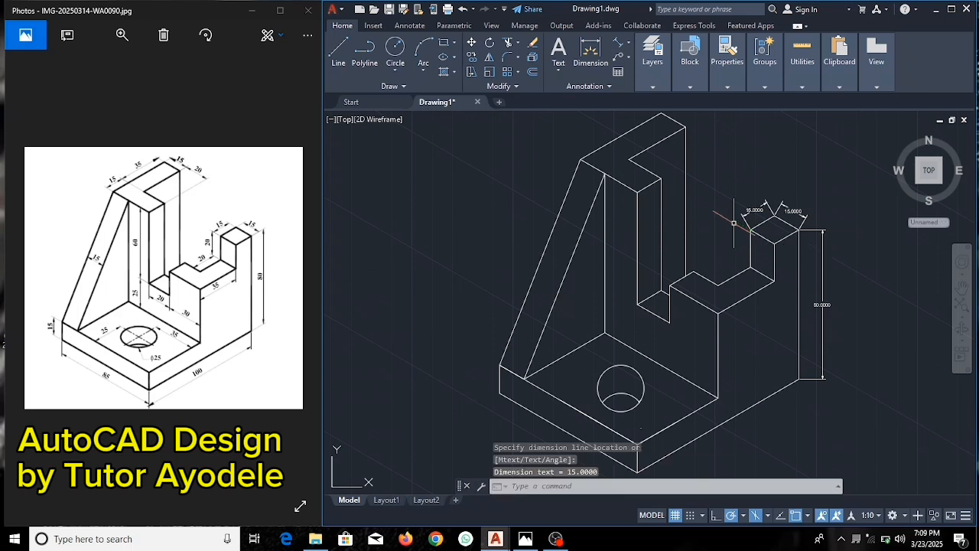
- Add an aligned vertical dimension for the small post's height above the step surface
{"action": "left_click", "coordinate": [624, 49]}
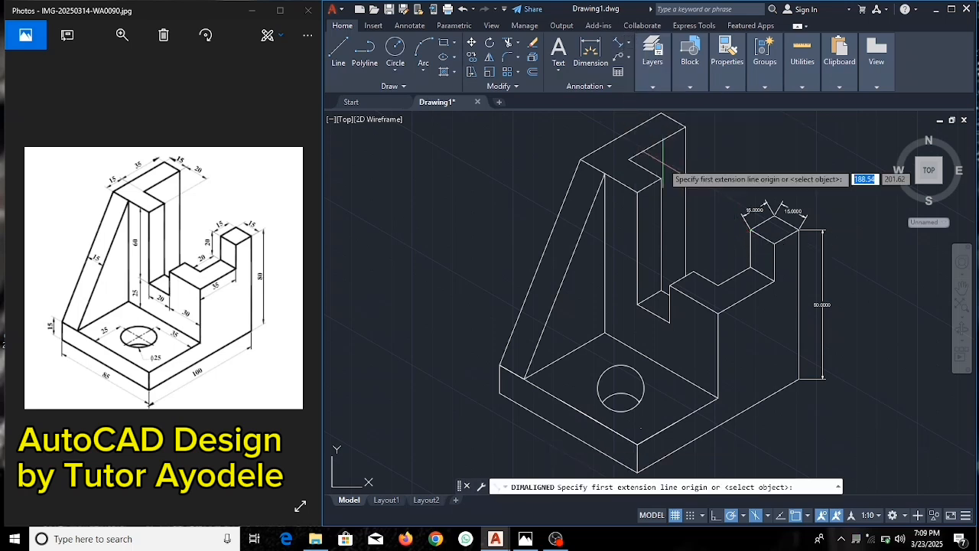
{"action": "left_click", "coordinate": [751, 230]}
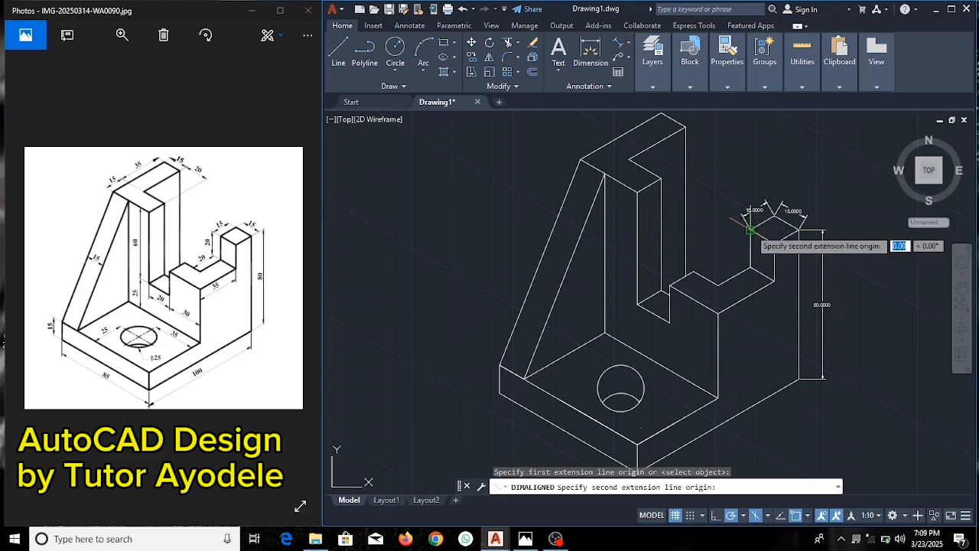
{"action": "left_click", "coordinate": [751, 267]}
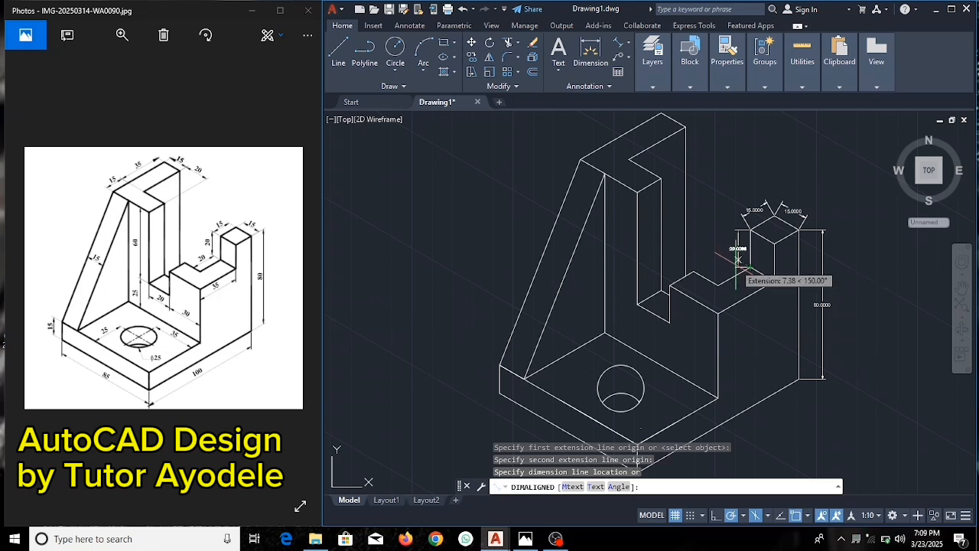
{"action": "left_click", "coordinate": [738, 260]}
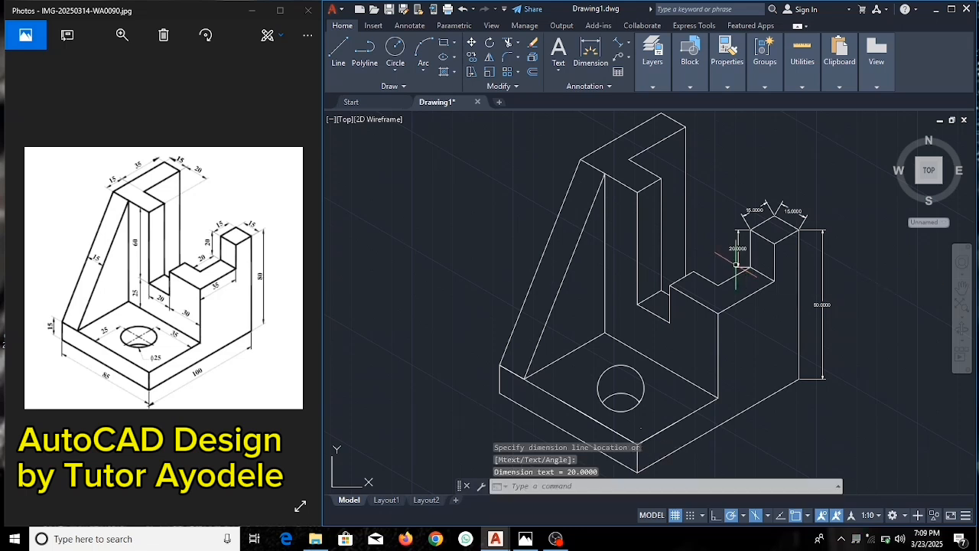
- Add an aligned dimension below the front lower edge of the notch between the tall upright and the stepped block
{"action": "left_click", "coordinate": [622, 50]}
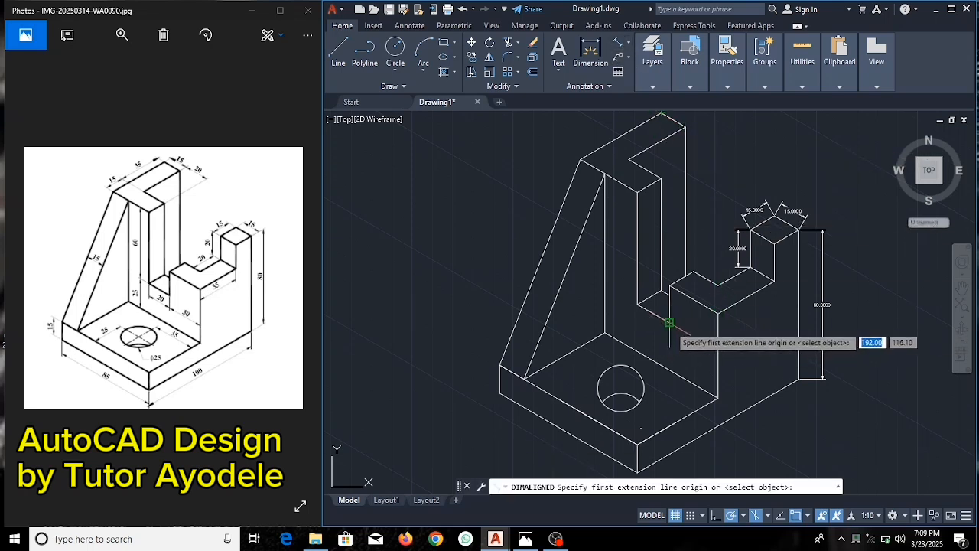
{"action": "left_click", "coordinate": [669, 322]}
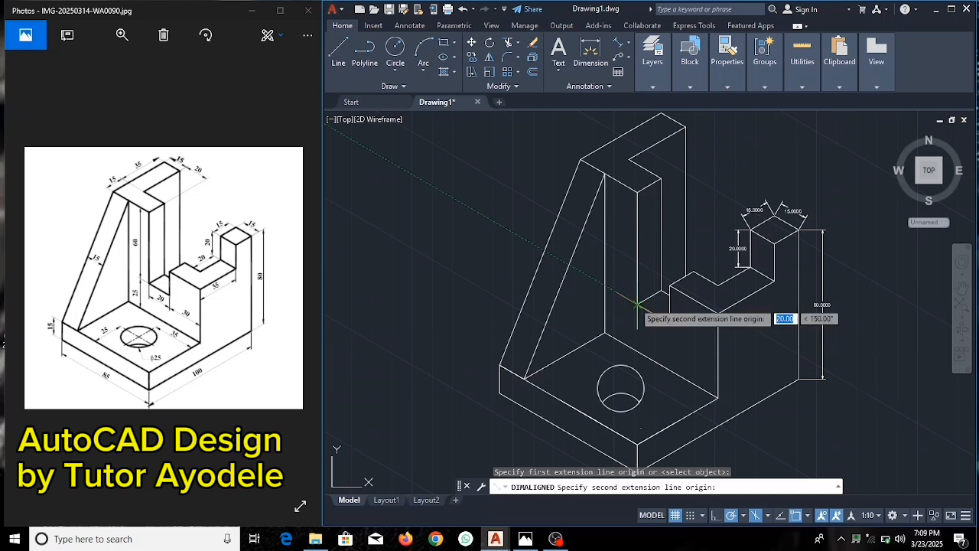
{"action": "left_click", "coordinate": [637, 304]}
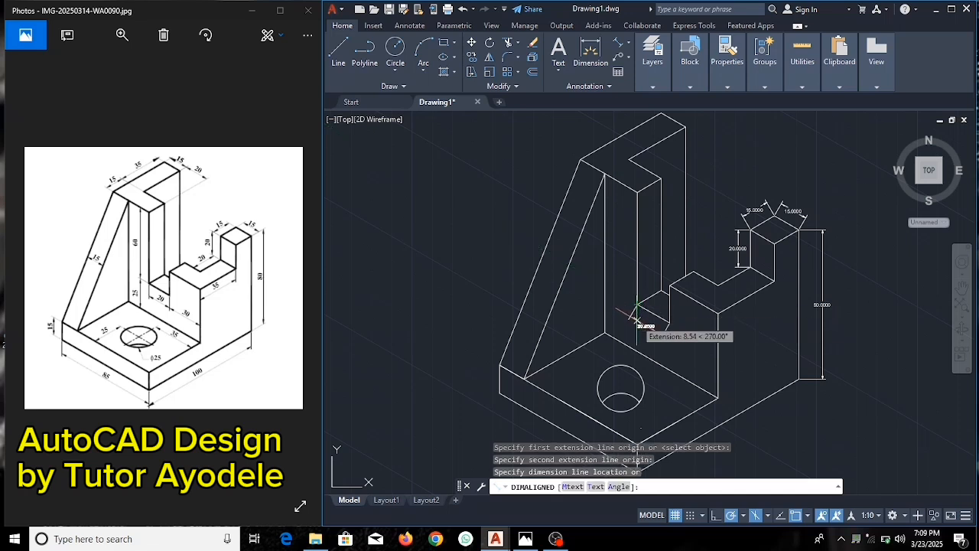
{"action": "left_click", "coordinate": [636, 315]}
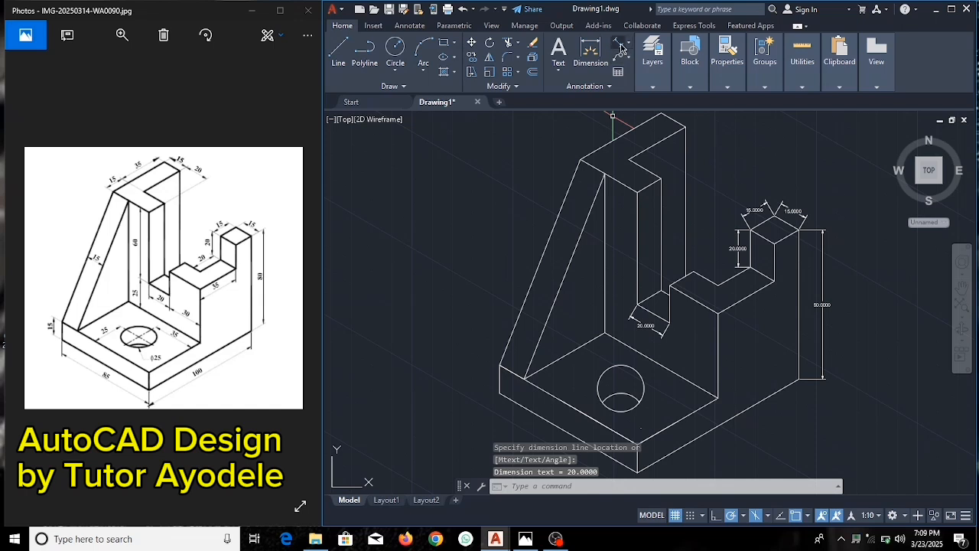
- Add an aligned dimension to the step's inner top edge, from its inside corner to the foot of the small post
{"action": "key", "text": "Return"}
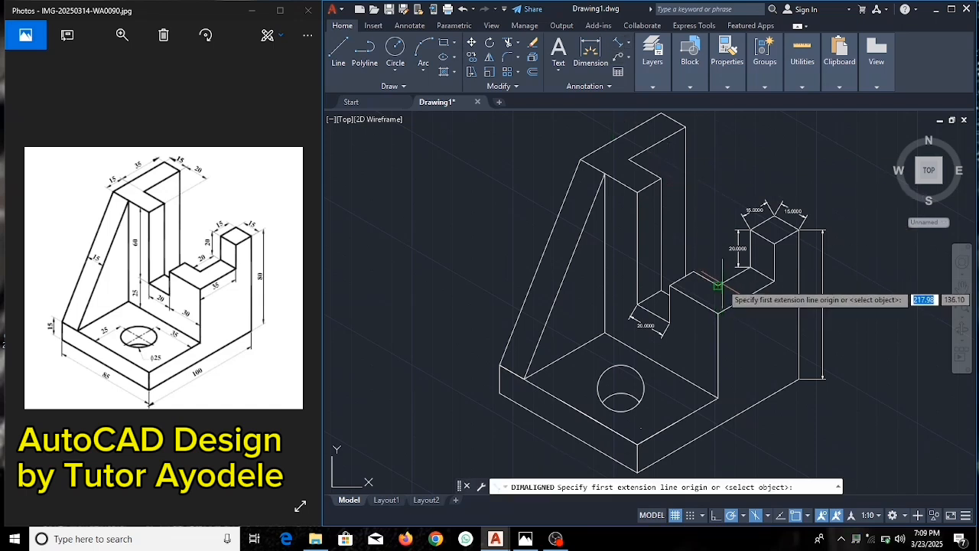
{"action": "left_click", "coordinate": [717, 286]}
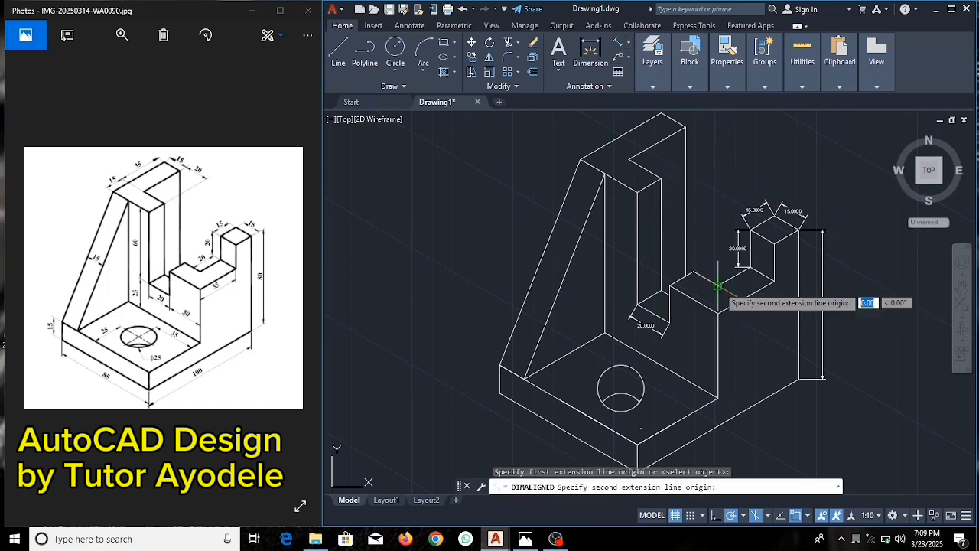
{"action": "left_click", "coordinate": [753, 264]}
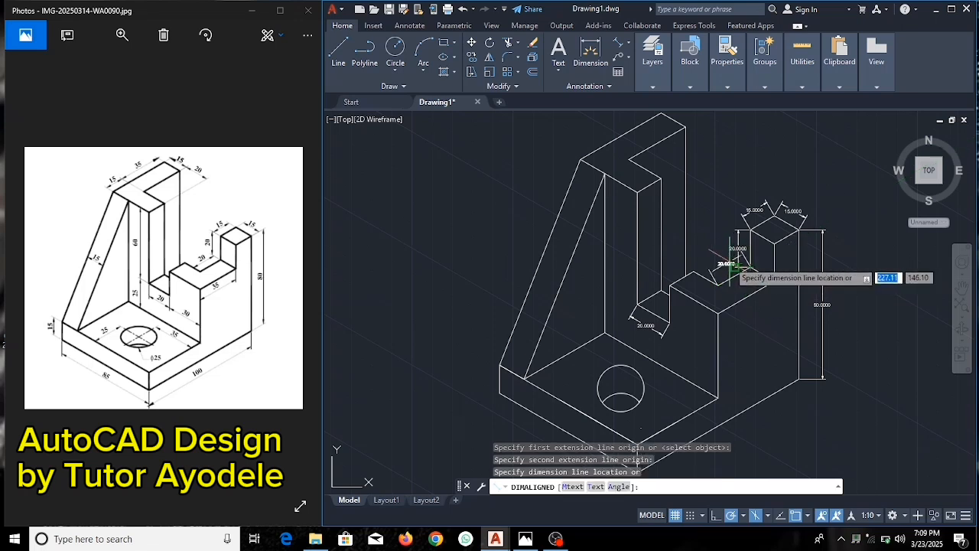
{"action": "left_click", "coordinate": [727, 264]}
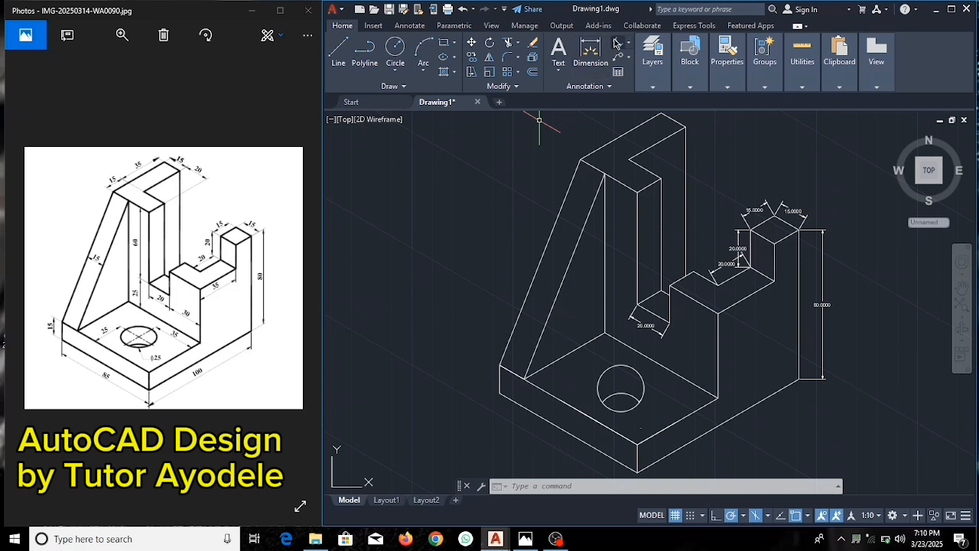
- Add an aligned dimension below the step's outer top edge, from the block's front corner to the small post
{"action": "left_click", "coordinate": [590, 47]}
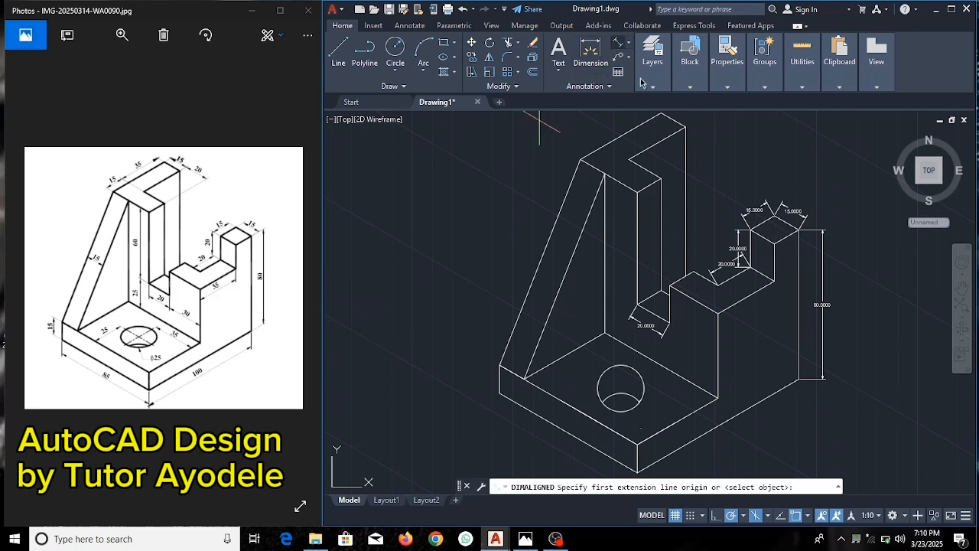
{"action": "left_click", "coordinate": [718, 314]}
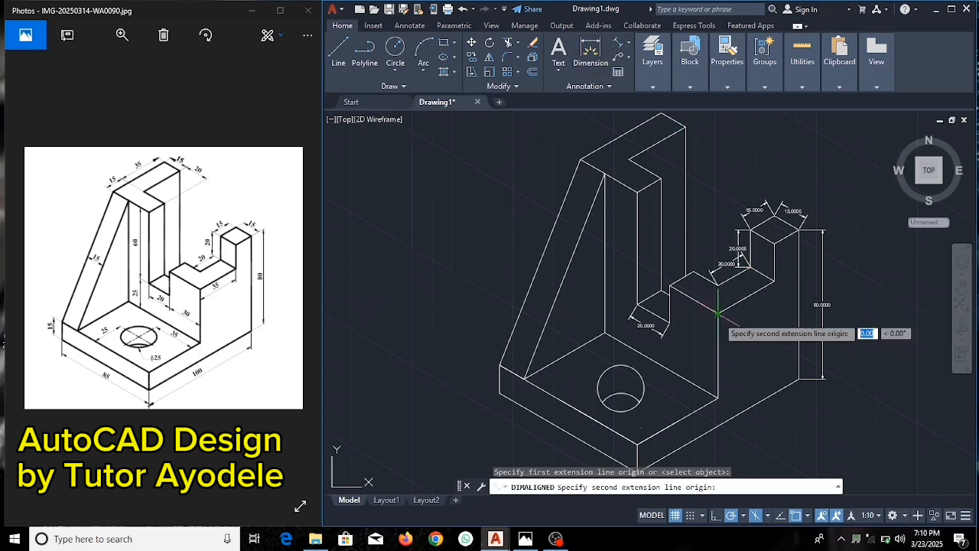
{"action": "left_click", "coordinate": [775, 283]}
{"action": "left_click", "coordinate": [775, 301]}
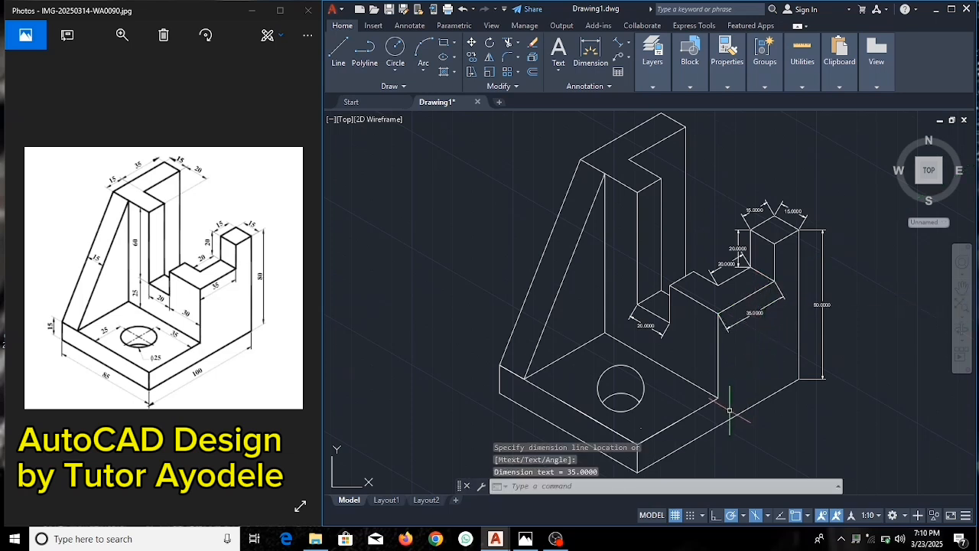
- Add an aligned dimension below the base's lower right edge, from the stepped block's outer bottom corner to the front bottom corner
{"action": "left_click", "coordinate": [614, 30]}
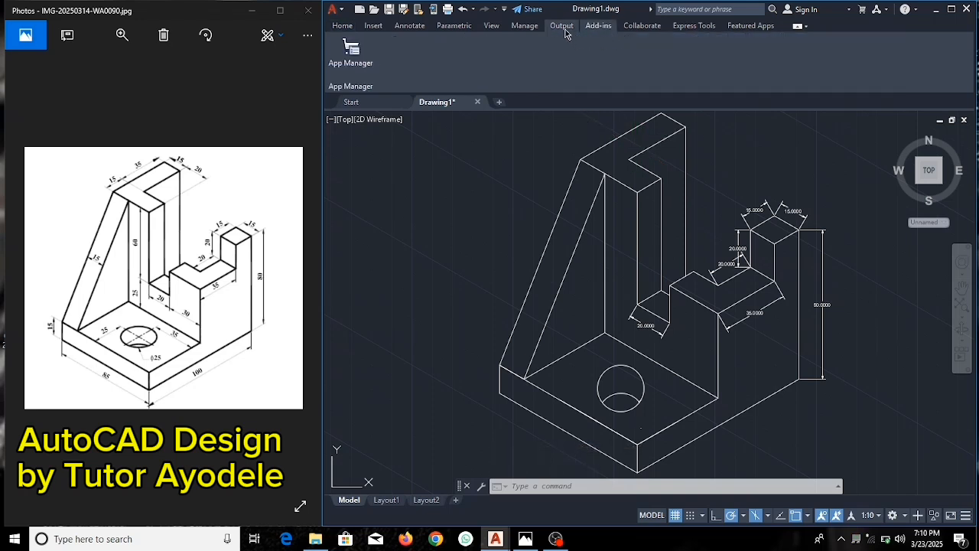
{"action": "left_click", "coordinate": [357, 31]}
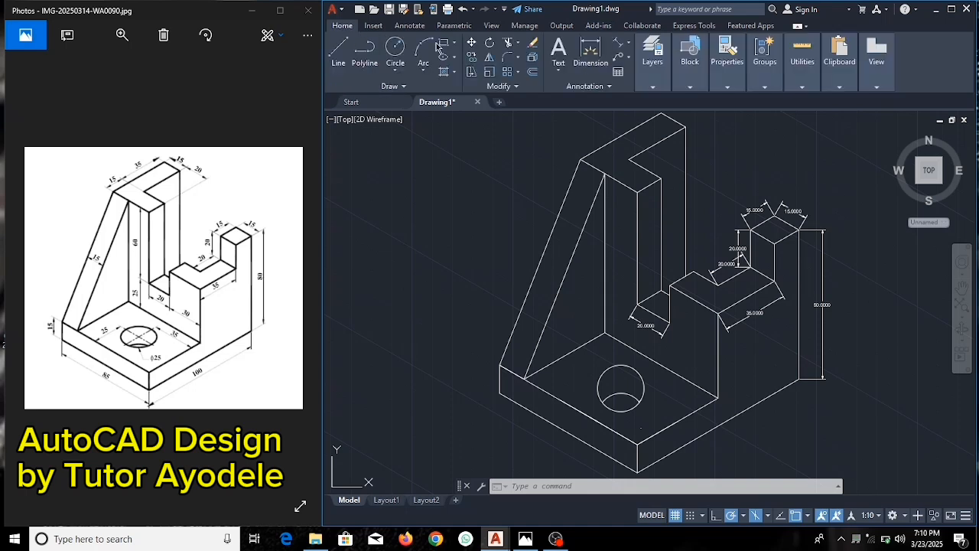
{"action": "left_click", "coordinate": [621, 48]}
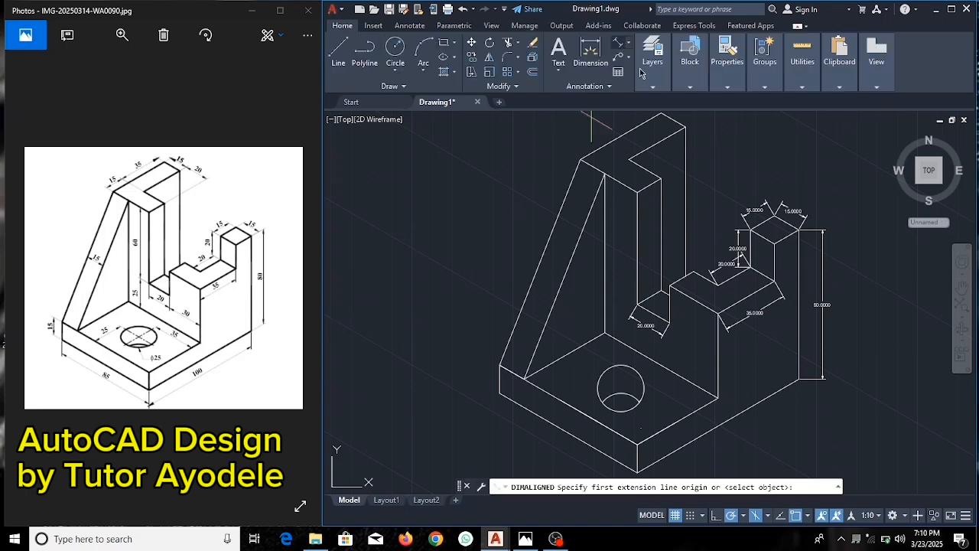
{"action": "left_click", "coordinate": [798, 378]}
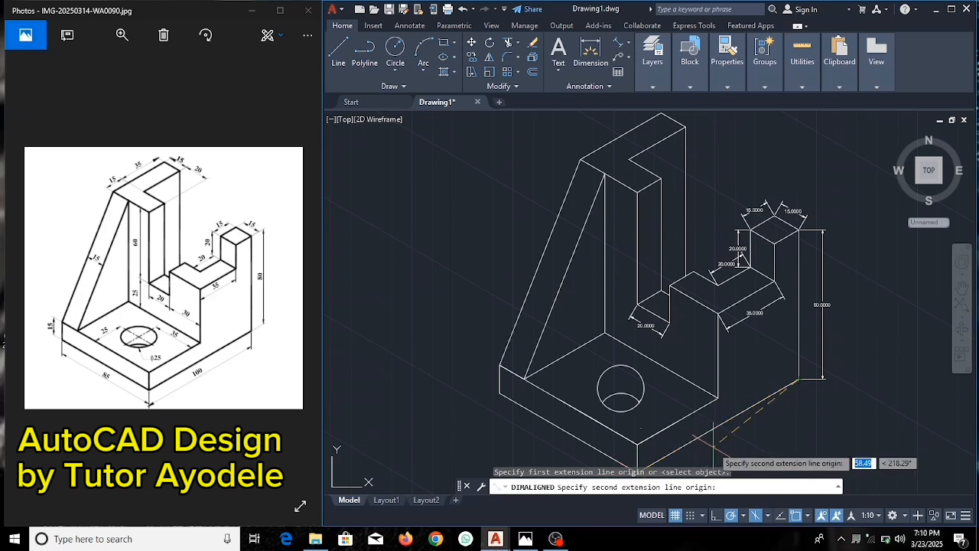
{"action": "scroll", "coordinate": [713, 444], "scroll_direction": "down", "scroll_amount": 2}
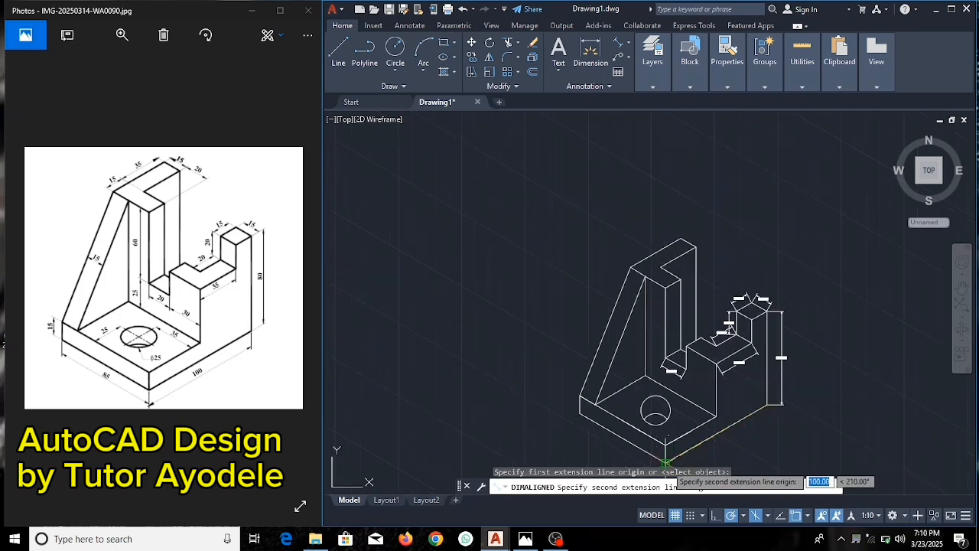
{"action": "left_click", "coordinate": [672, 456]}
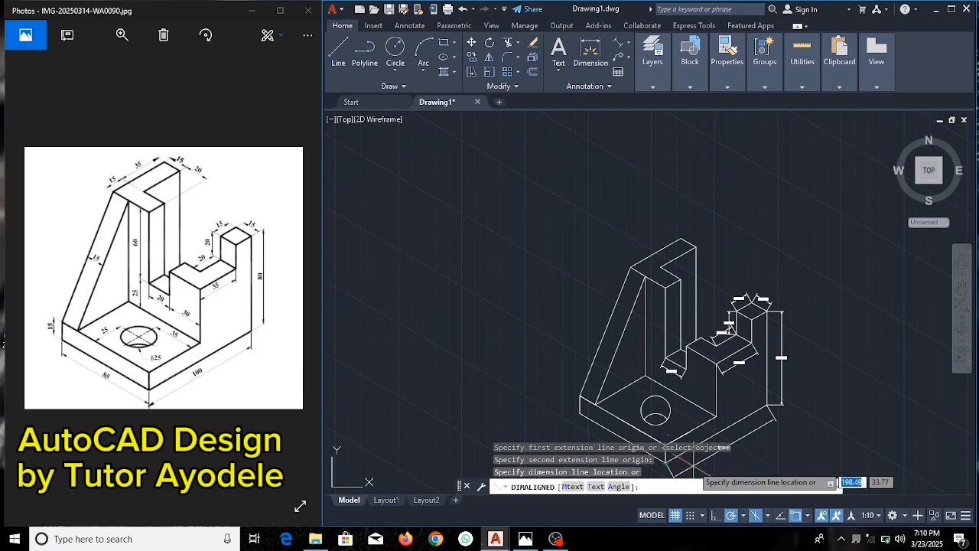
{"action": "left_click", "coordinate": [693, 464]}
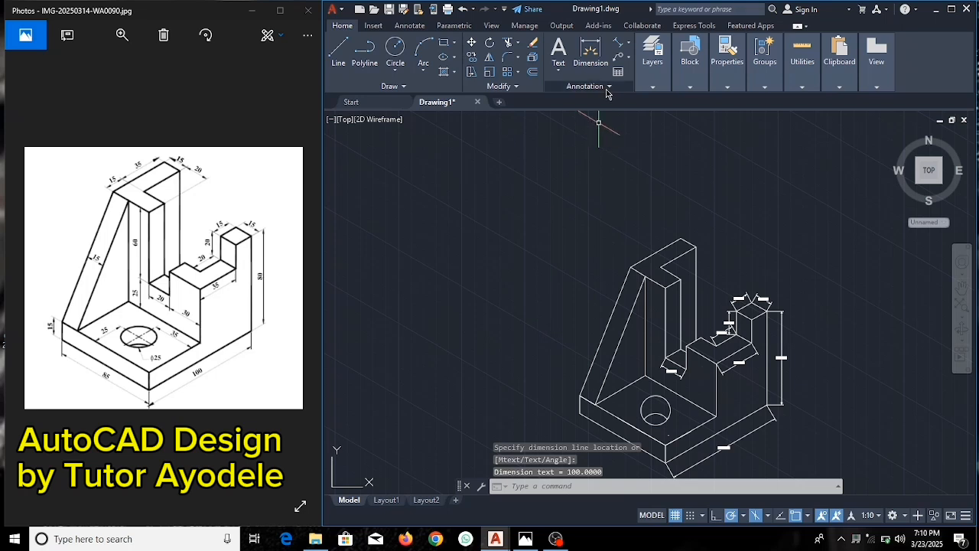
- Add an aligned dimension below the base's lower left edge, from its left bottom corner to the front bottom corner
{"action": "left_click", "coordinate": [620, 48]}
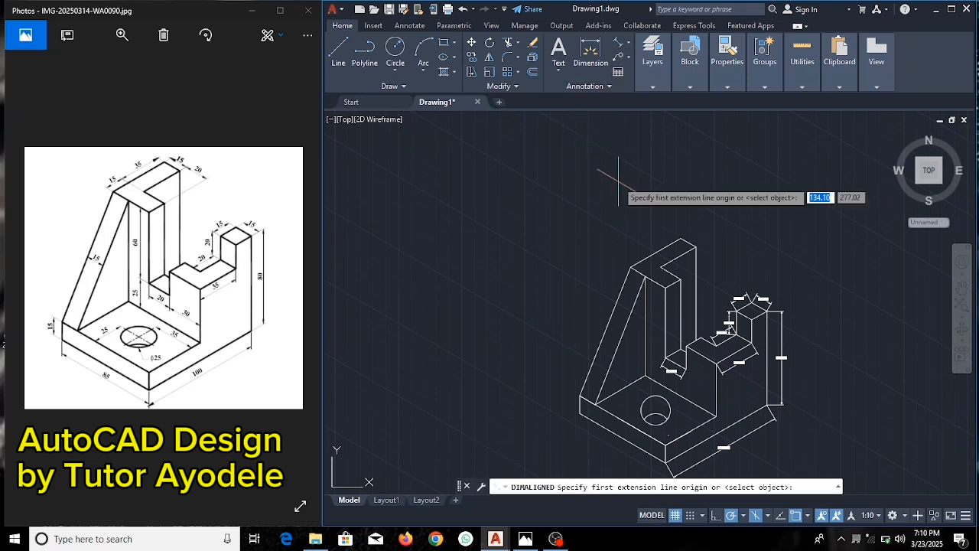
{"action": "left_click", "coordinate": [579, 413]}
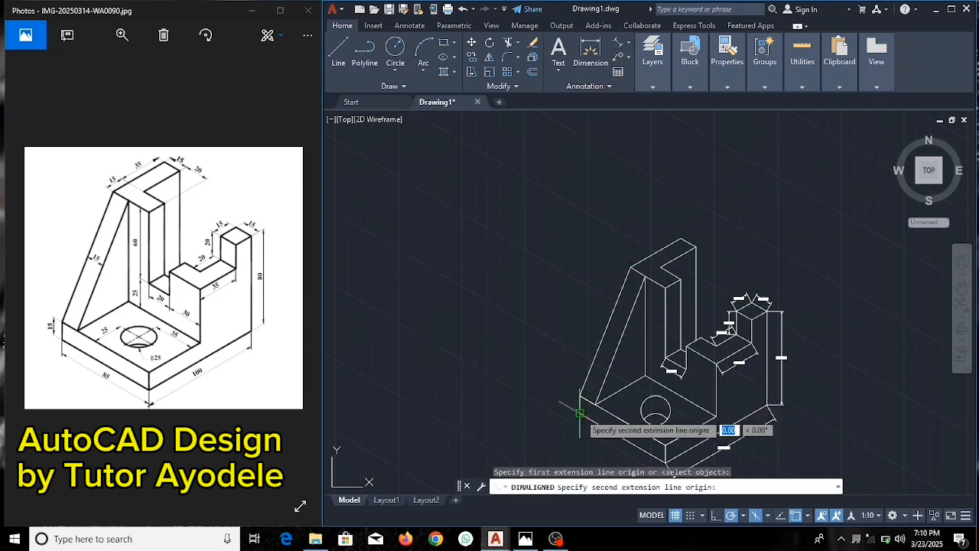
{"action": "left_click", "coordinate": [665, 463]}
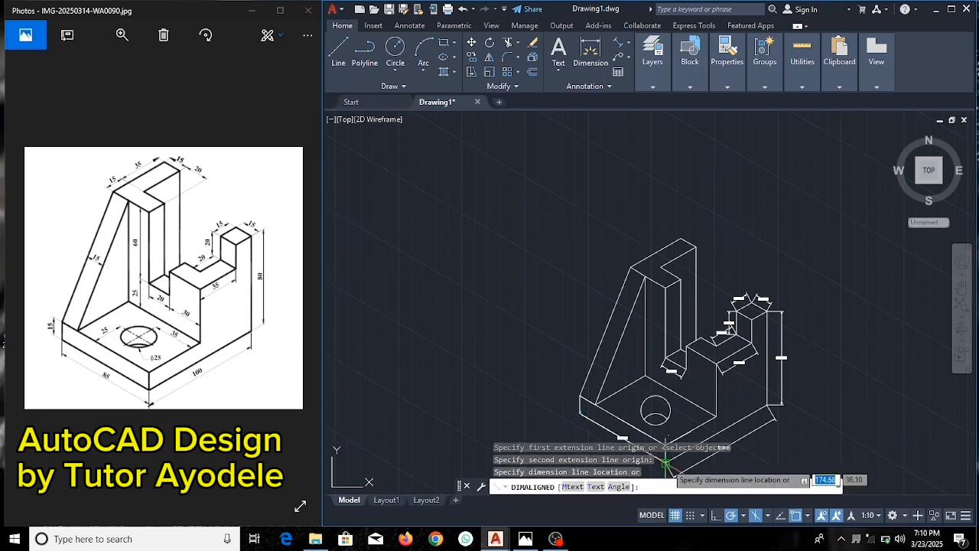
{"action": "left_click", "coordinate": [666, 462]}
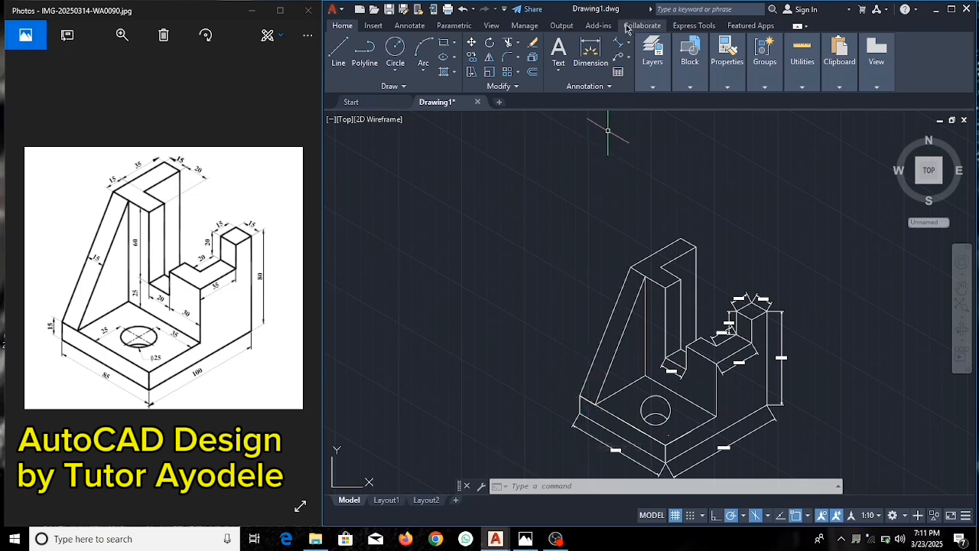
- Add an aligned vertical dimension for the base plate's thickness, placed outside its left corner
{"action": "left_click", "coordinate": [619, 47]}
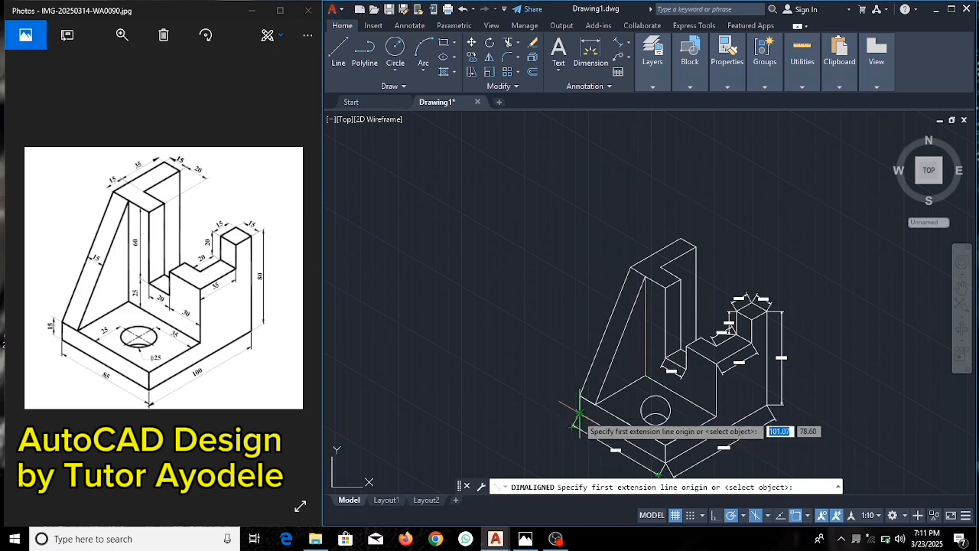
{"action": "left_click", "coordinate": [579, 415]}
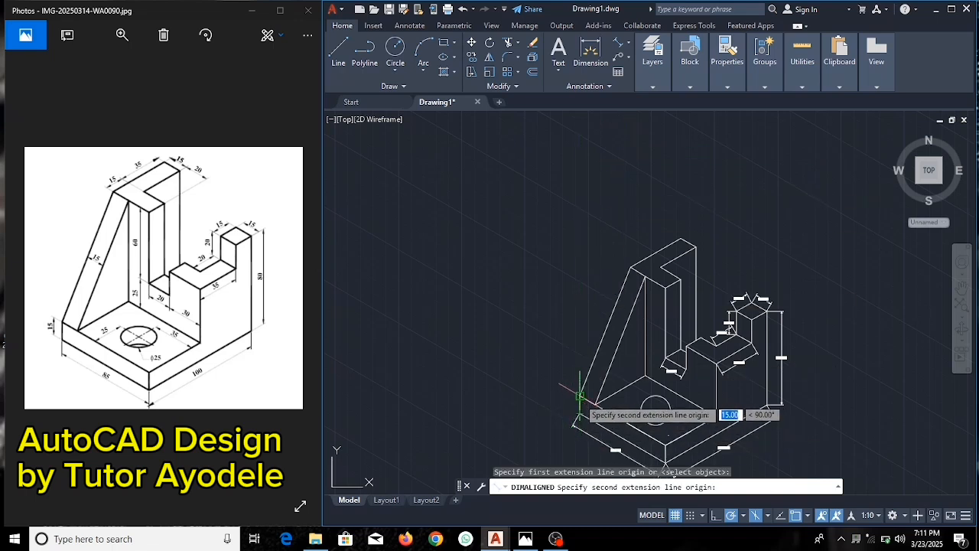
{"action": "left_click", "coordinate": [580, 396]}
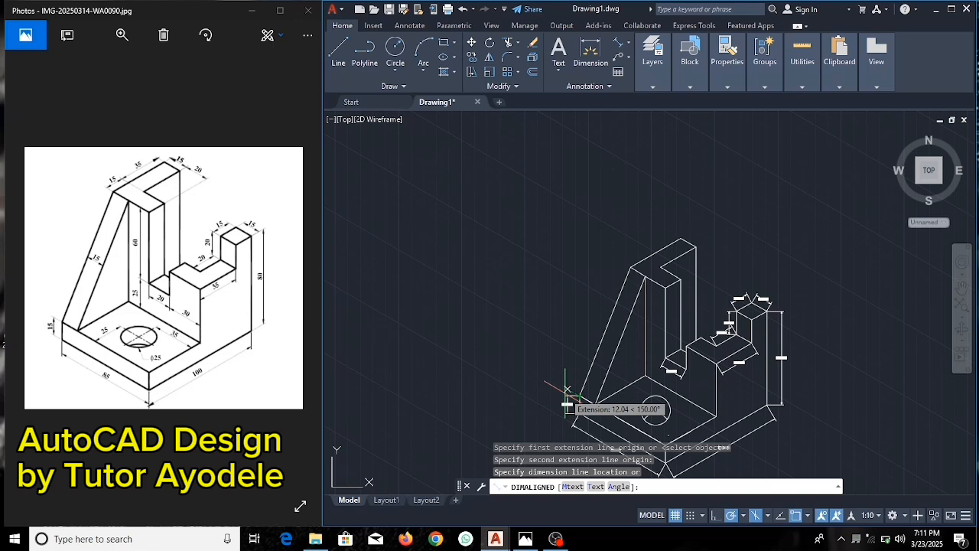
{"action": "left_click", "coordinate": [565, 393]}
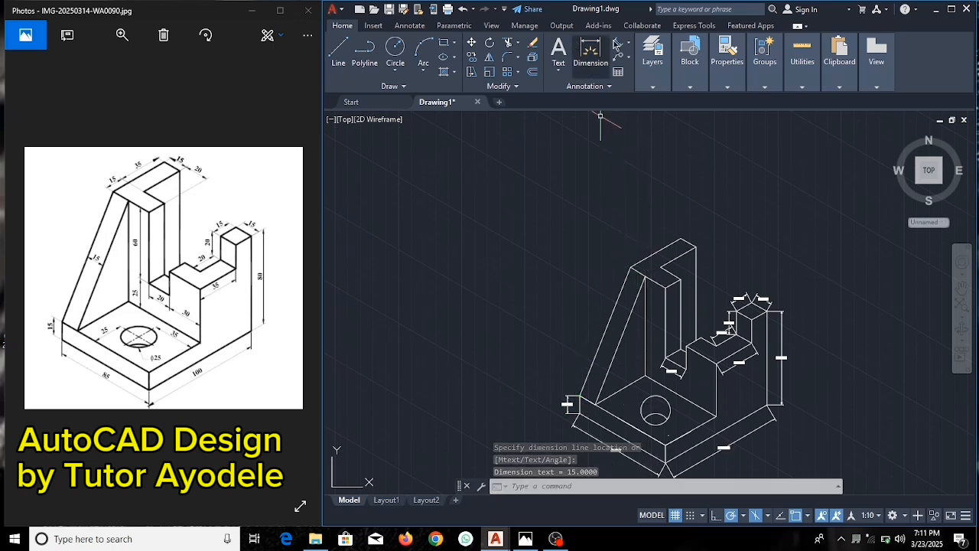
- Add an aligned dimension above the tall upright's long outer top edge, from its left corner to its rear corner
{"action": "left_click", "coordinate": [617, 45]}
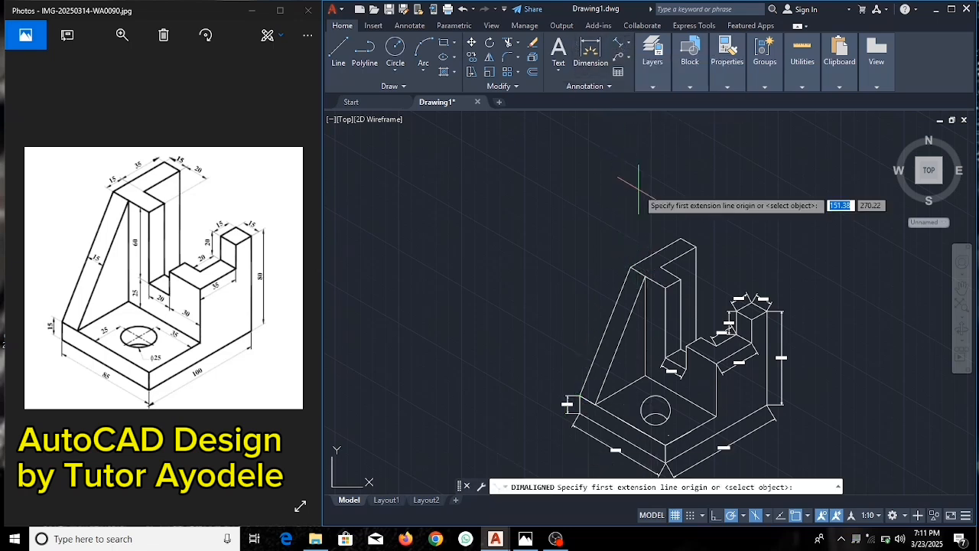
{"action": "left_click", "coordinate": [631, 267]}
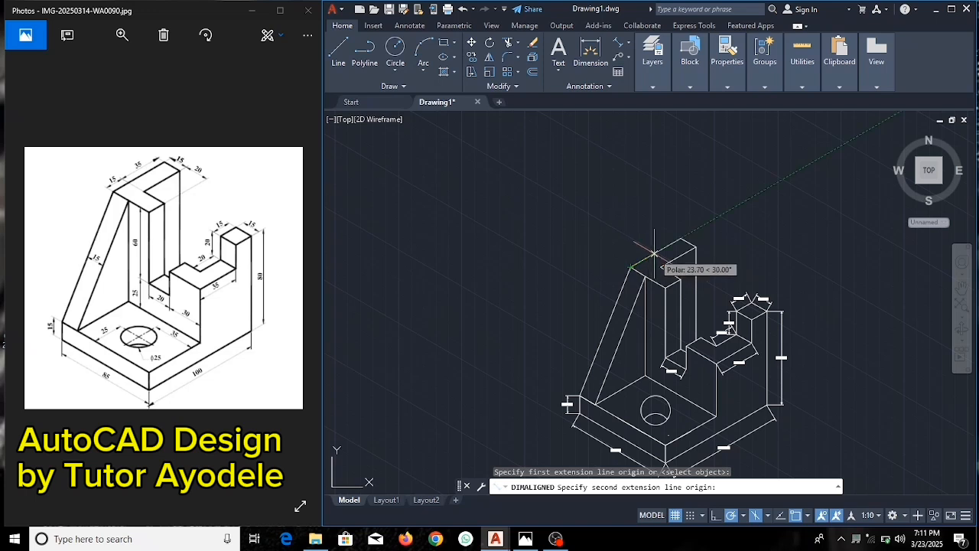
{"action": "left_click", "coordinate": [680, 238]}
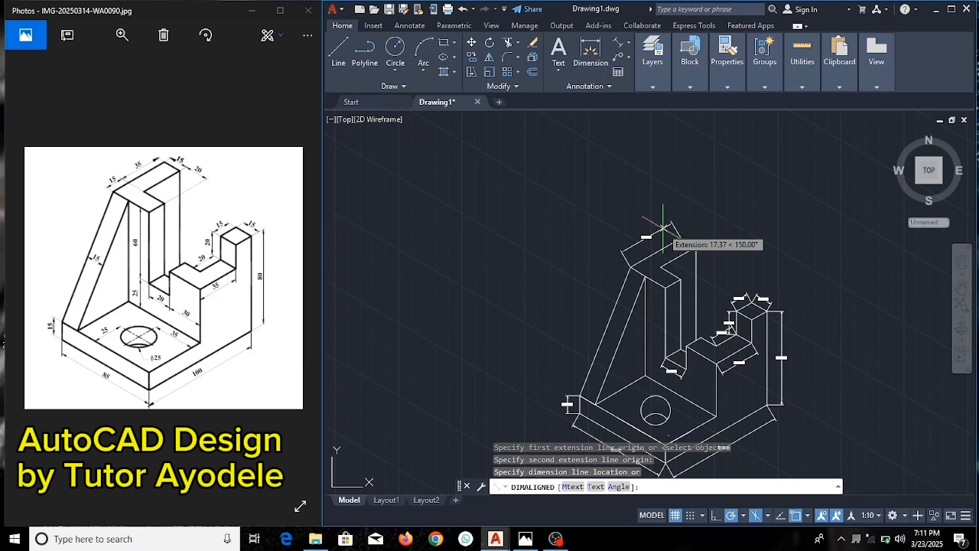
{"action": "left_click", "coordinate": [664, 227]}
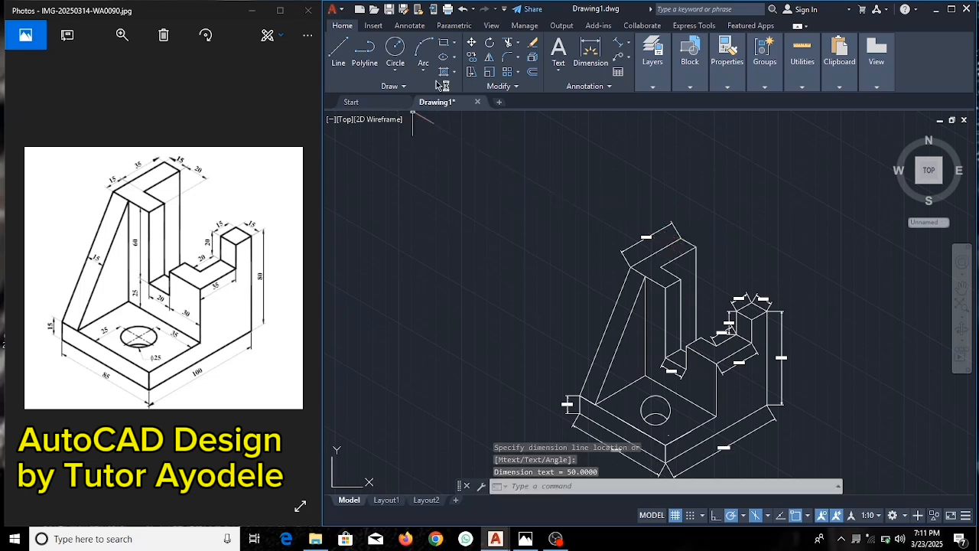
- Add an aligned dimension to the short rear edge on top of the tall upright
{"action": "left_click", "coordinate": [619, 44]}
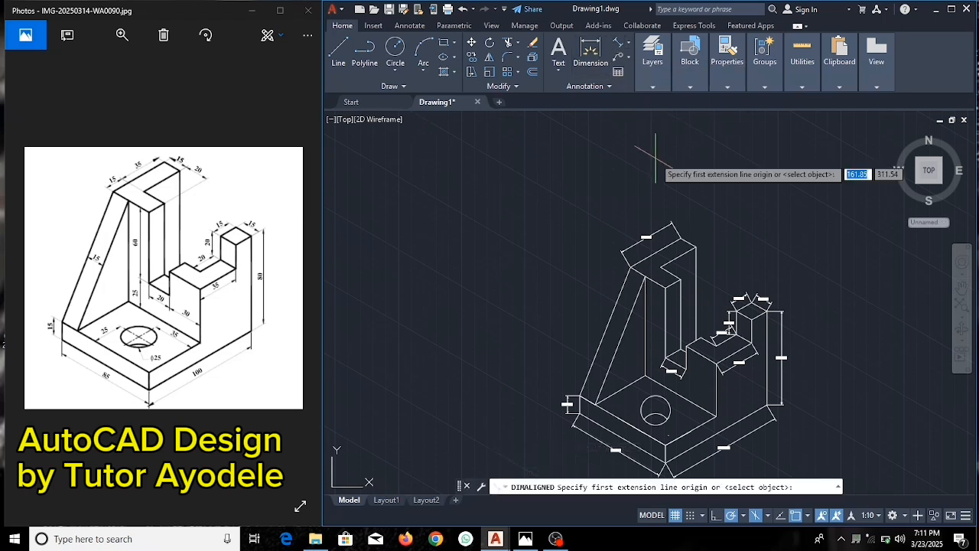
{"action": "left_click", "coordinate": [681, 239]}
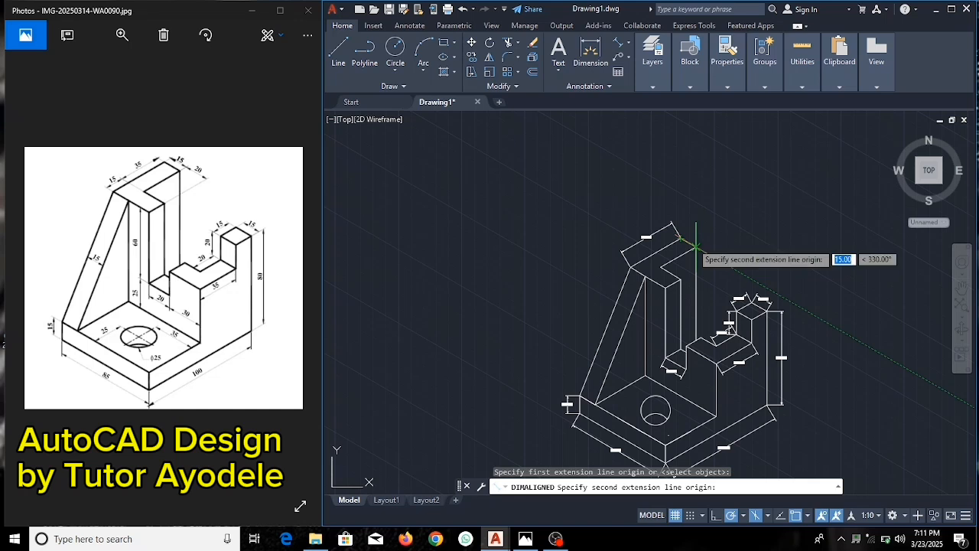
{"action": "left_click", "coordinate": [695, 245]}
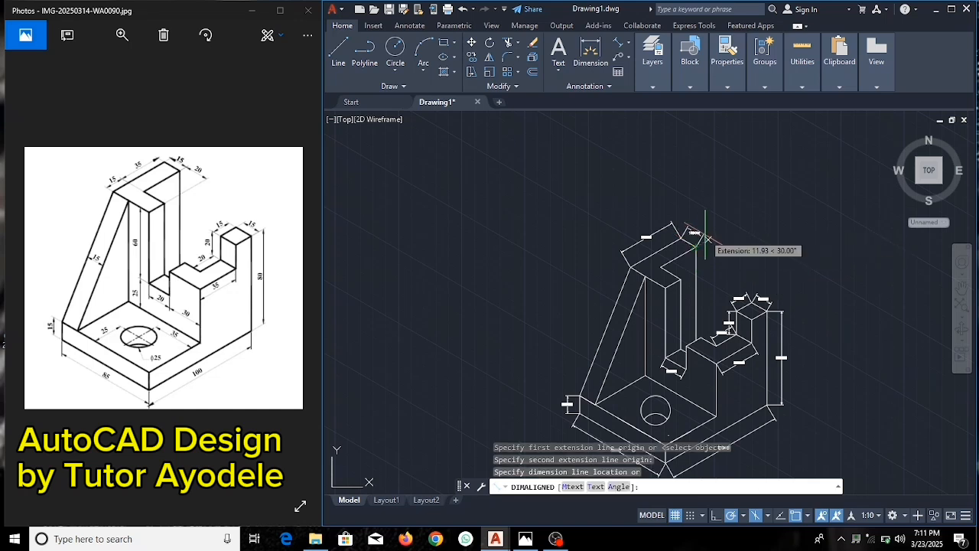
{"action": "left_click", "coordinate": [705, 239]}
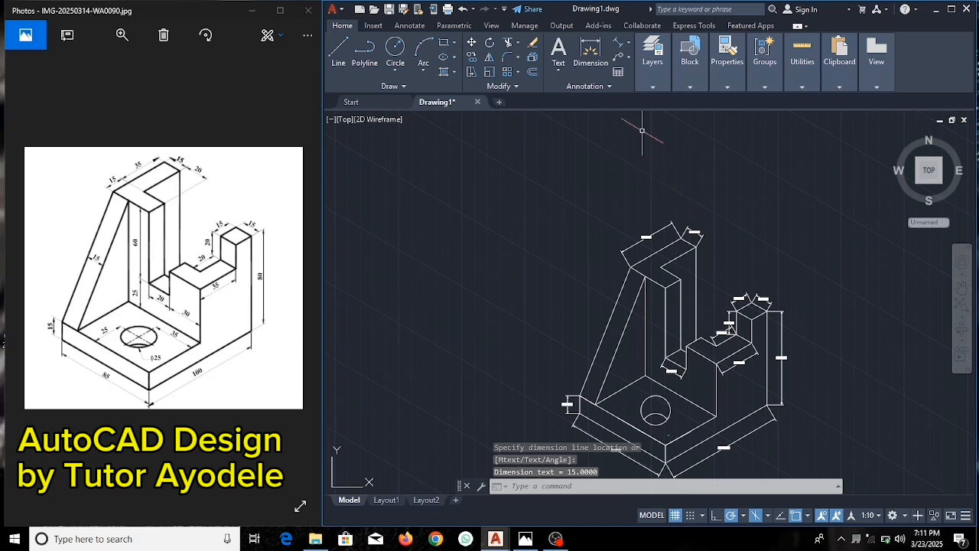
- Add an aligned vertical dimension from the tall upright's front top corner down to the notch floor
{"action": "left_click", "coordinate": [620, 45]}
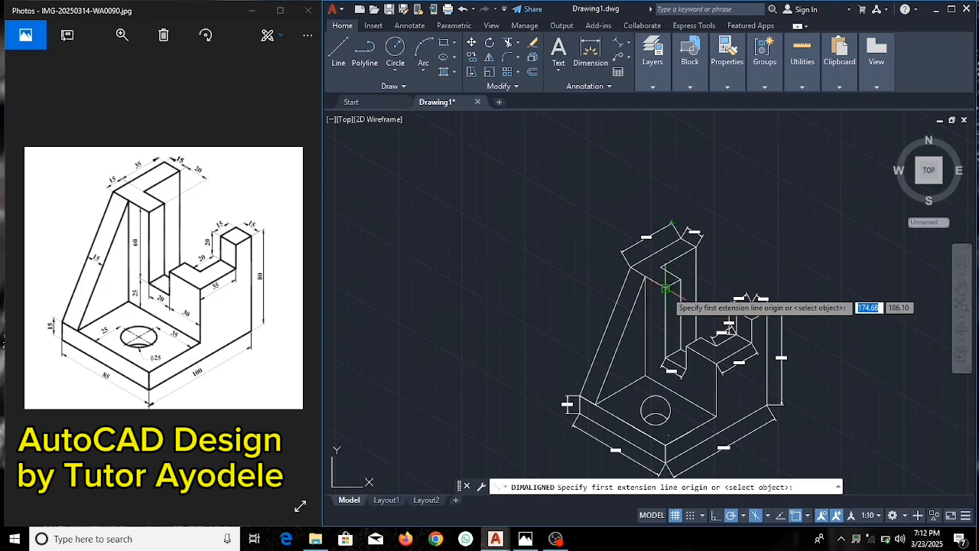
{"action": "left_click", "coordinate": [665, 288]}
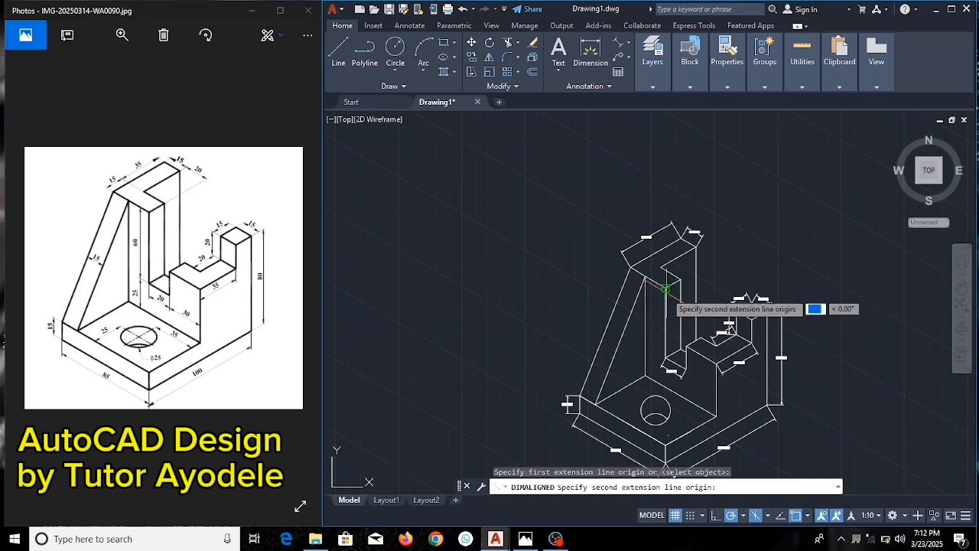
{"action": "left_click", "coordinate": [665, 357]}
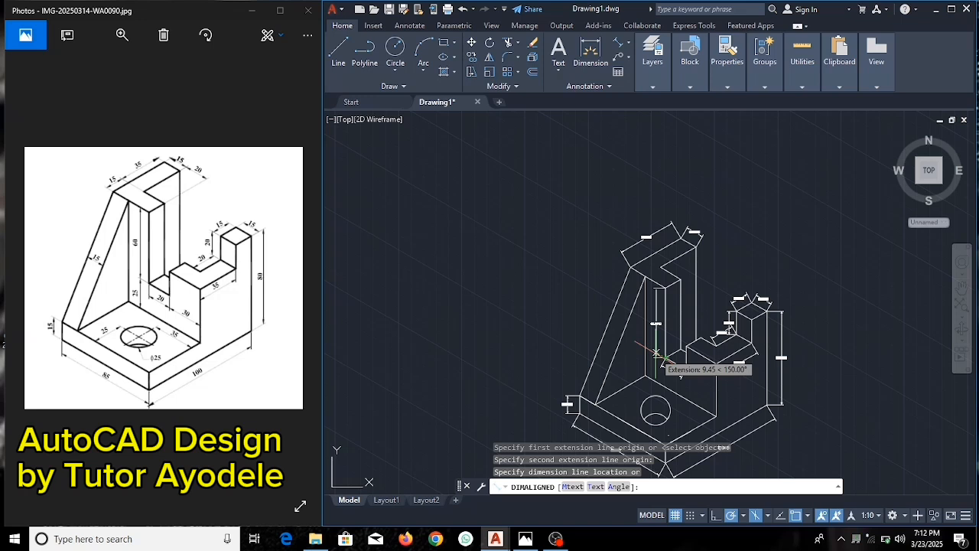
{"action": "left_click", "coordinate": [656, 353]}
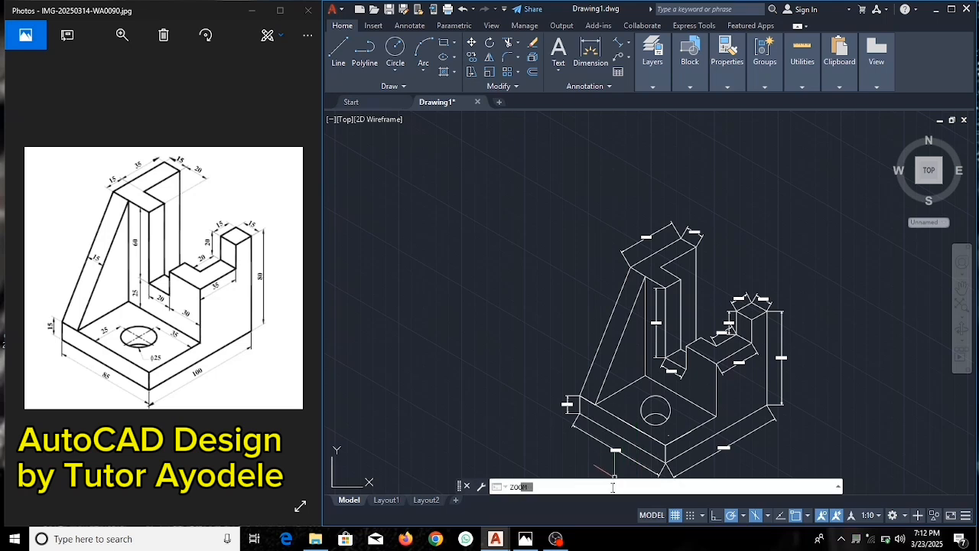
- Oblique the dimensions of the two lower base edges, the stepped block's 35 mm ledge edge and the notch's 20 mm floor edge to 90 degrees
{"action": "type", "text": "m"}
{"action": "key", "text": "Return"}
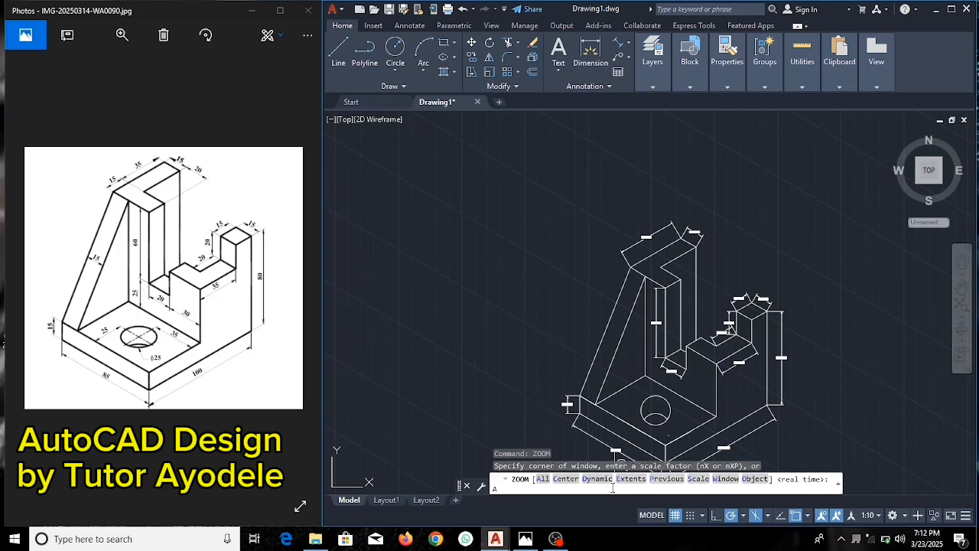
{"action": "type", "text": "A"}
{"action": "key", "text": "Return"}
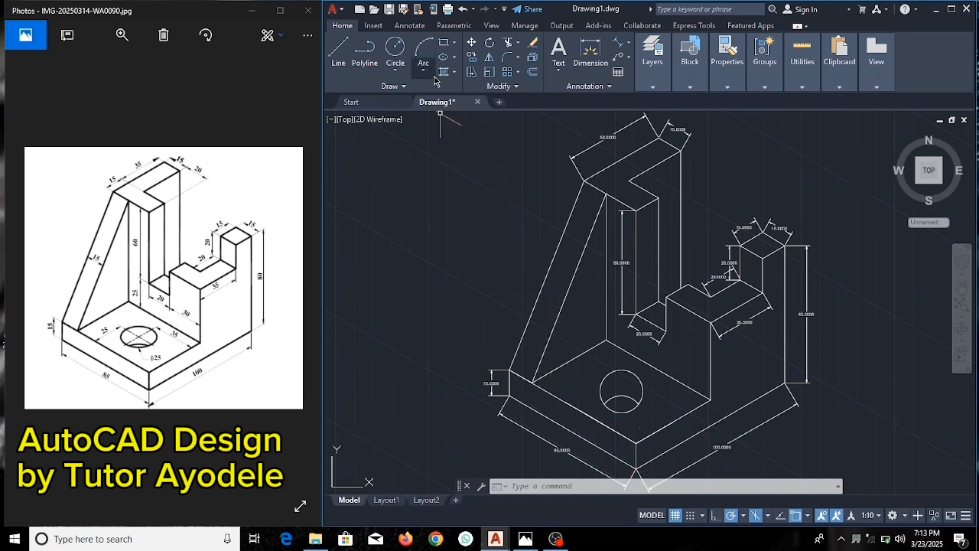
{"action": "left_click", "coordinate": [411, 26]}
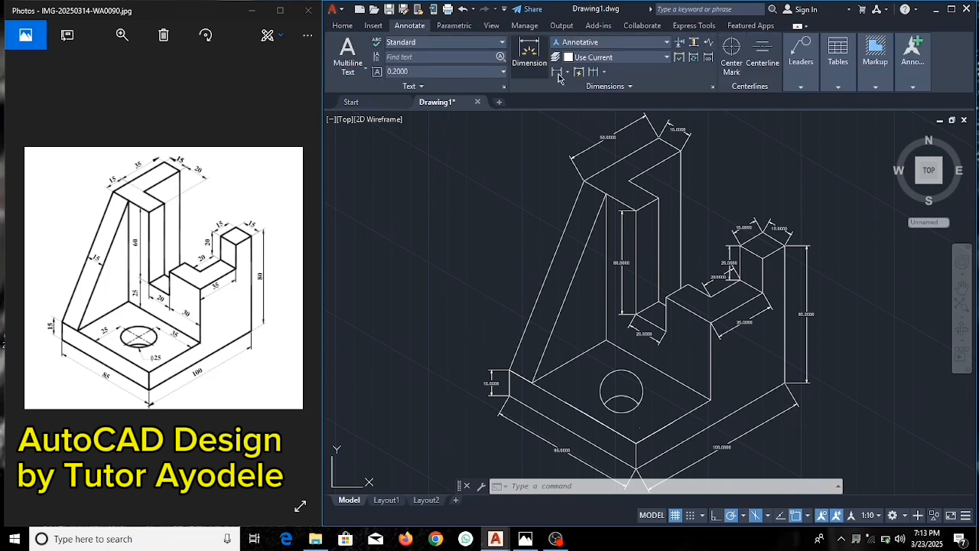
{"action": "left_click", "coordinate": [604, 87]}
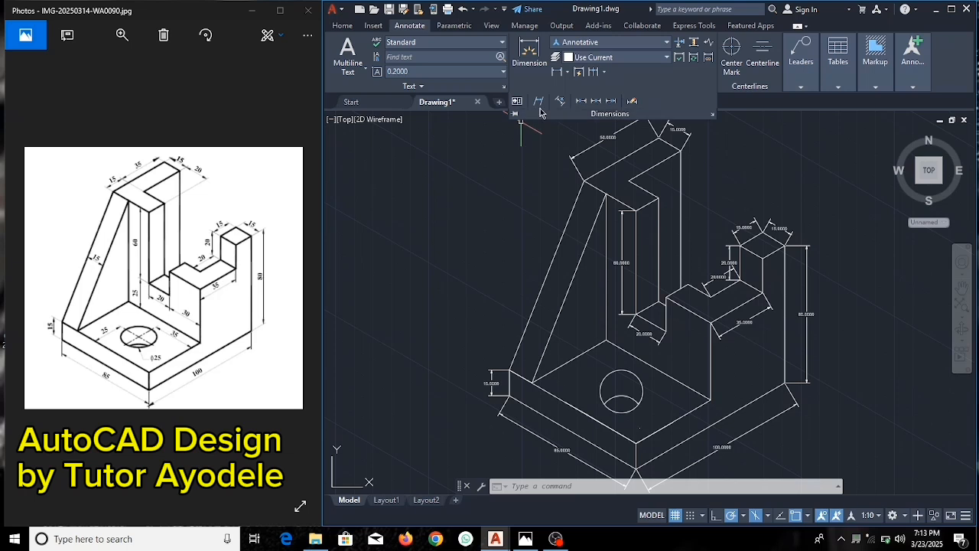
{"action": "left_click", "coordinate": [539, 103]}
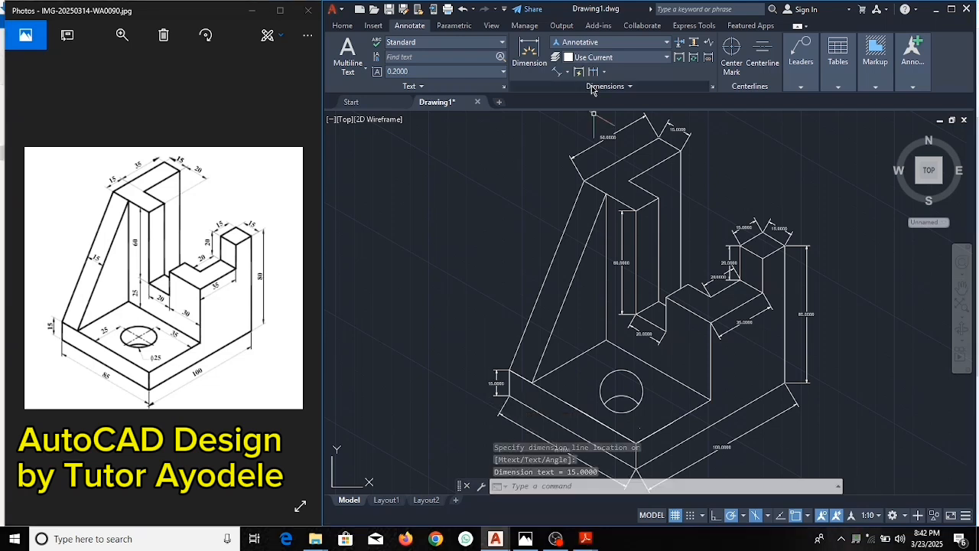
{"action": "left_click", "coordinate": [593, 87]}
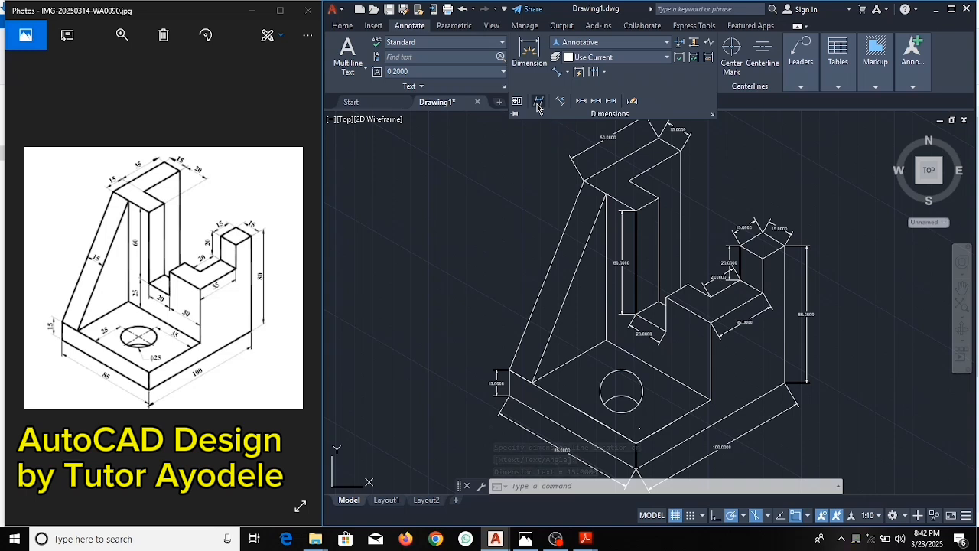
{"action": "left_click", "coordinate": [538, 105]}
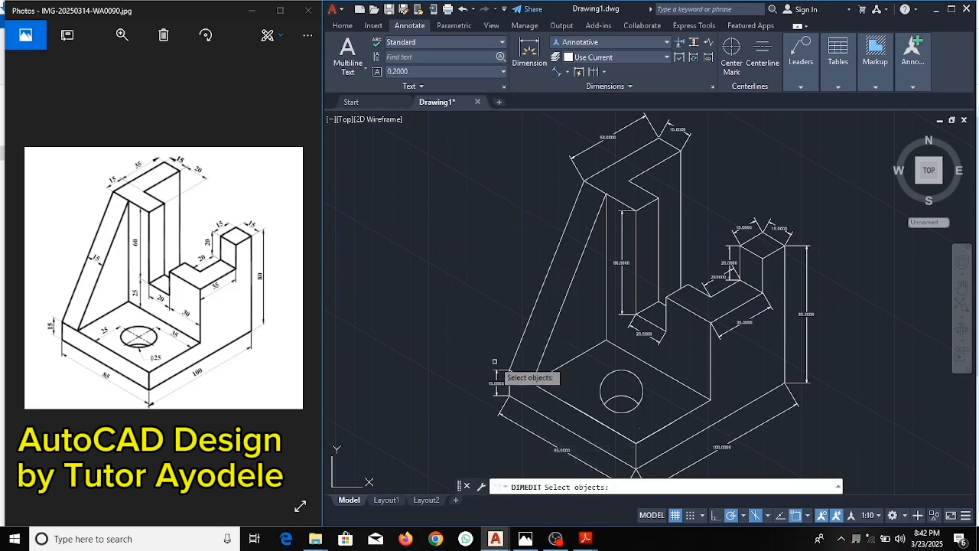
{"action": "left_click", "coordinate": [505, 417]}
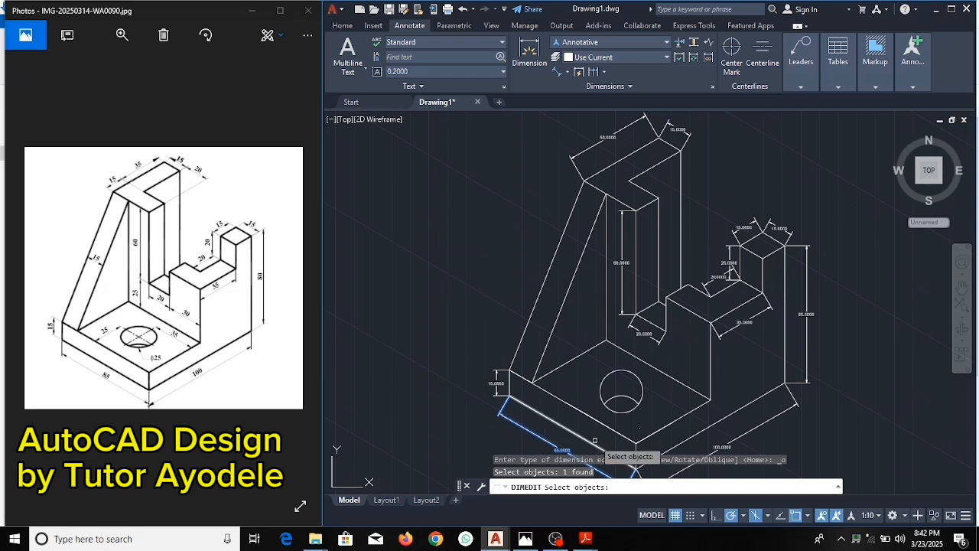
{"action": "left_click", "coordinate": [768, 415]}
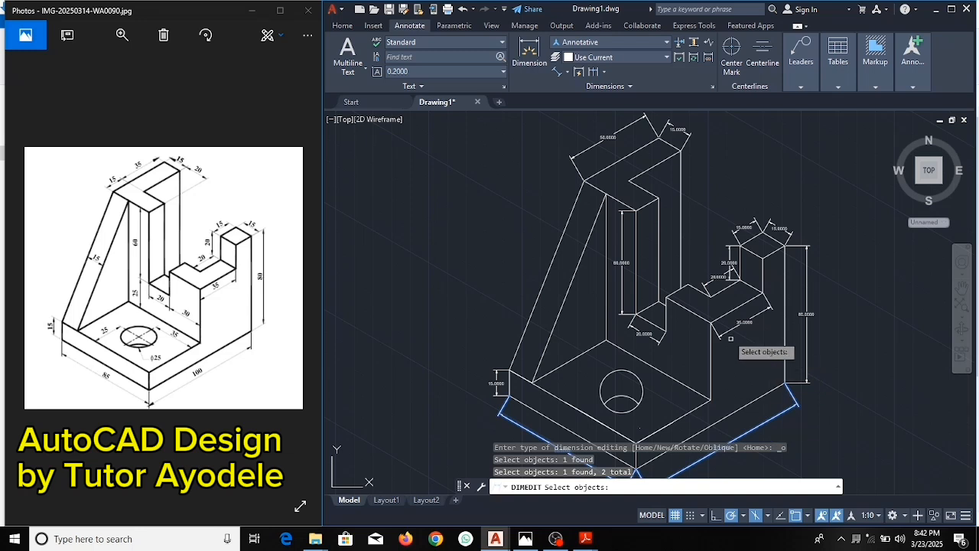
{"action": "left_click", "coordinate": [732, 323]}
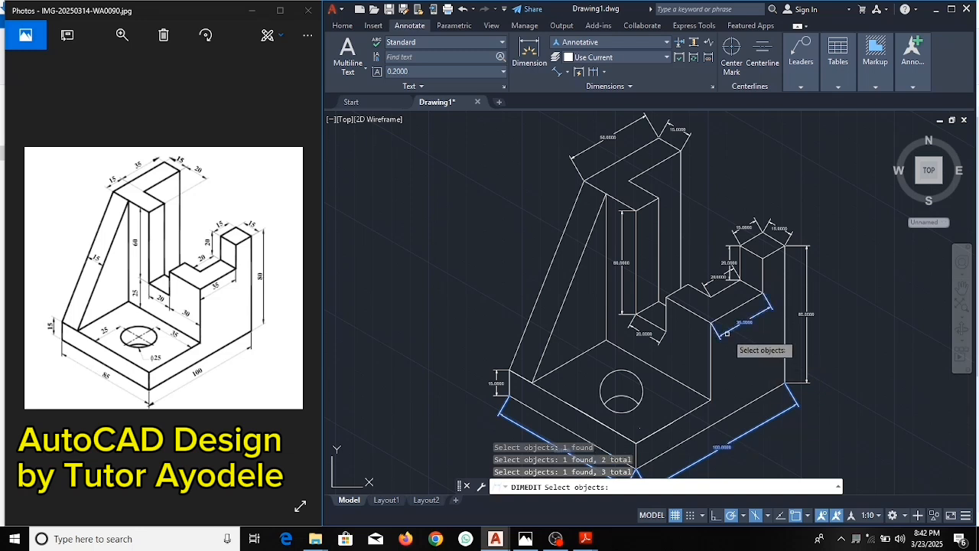
{"action": "left_click", "coordinate": [662, 337]}
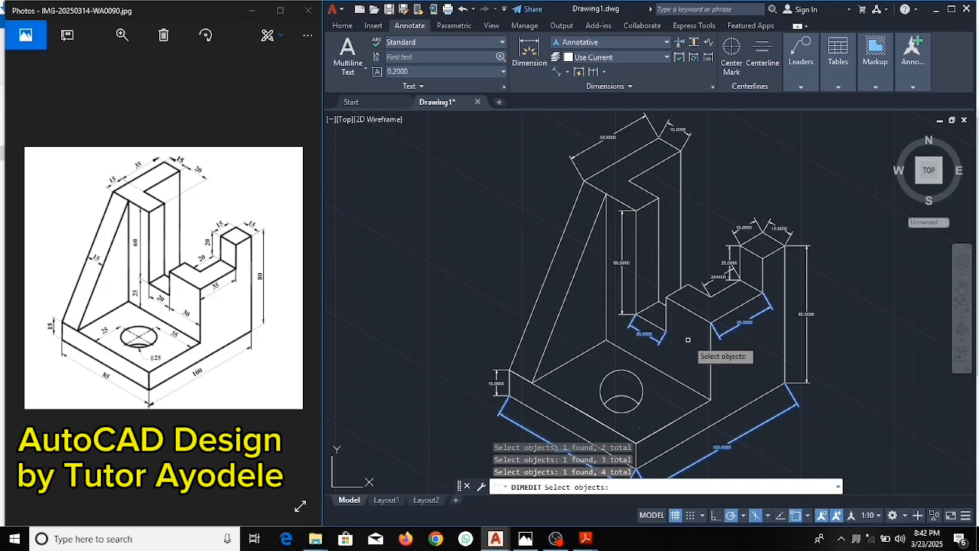
{"action": "key", "text": "Return"}
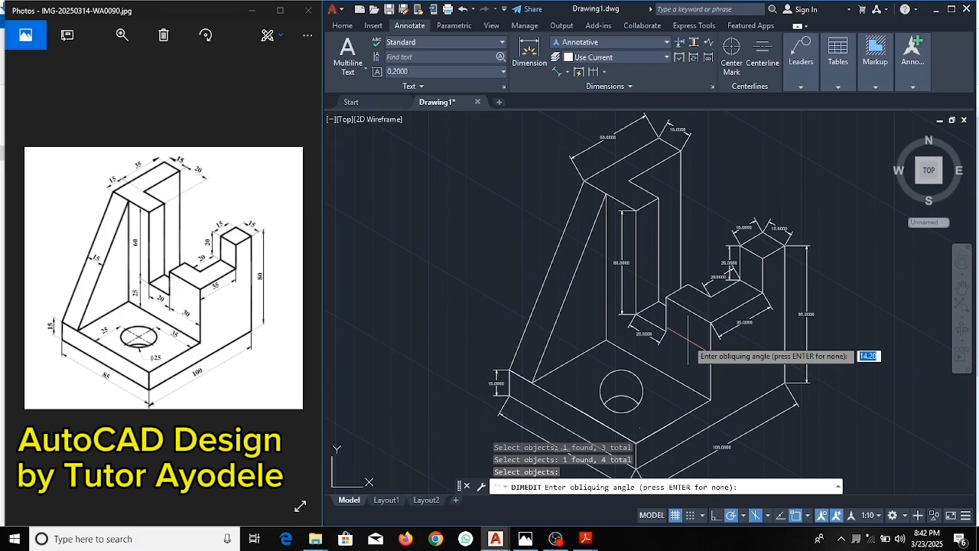
{"action": "type", "text": "90"}
{"action": "key", "text": "Return"}
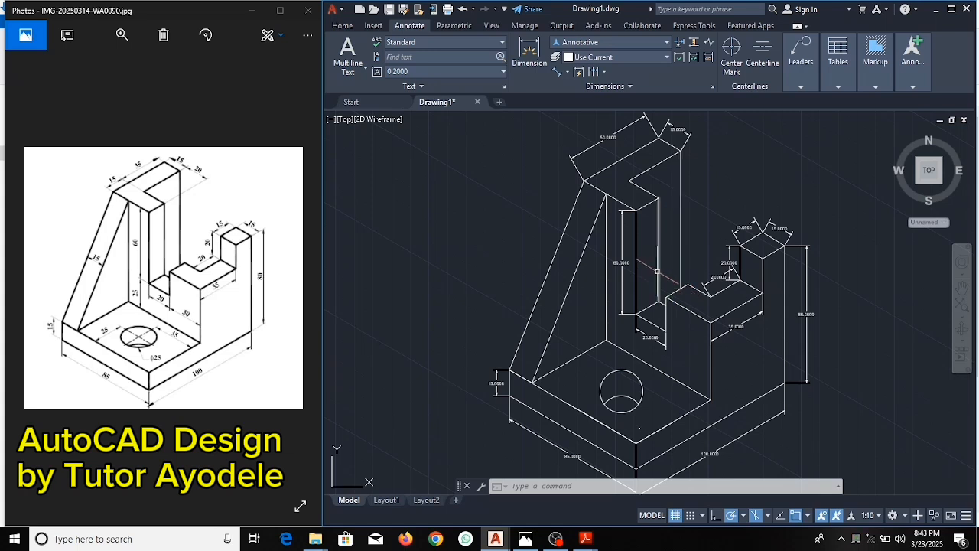
- Oblique to 150 degrees the dimensions of the base thickness, tall upright's height and long top edge, ledge inner edge, small block's step height and left top edge
{"action": "left_click", "coordinate": [599, 88]}
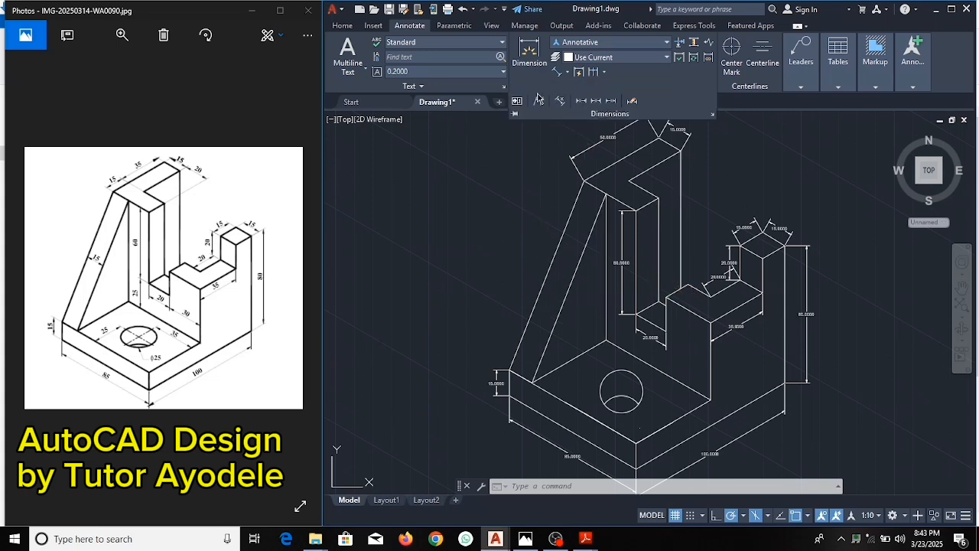
{"action": "left_click", "coordinate": [539, 102]}
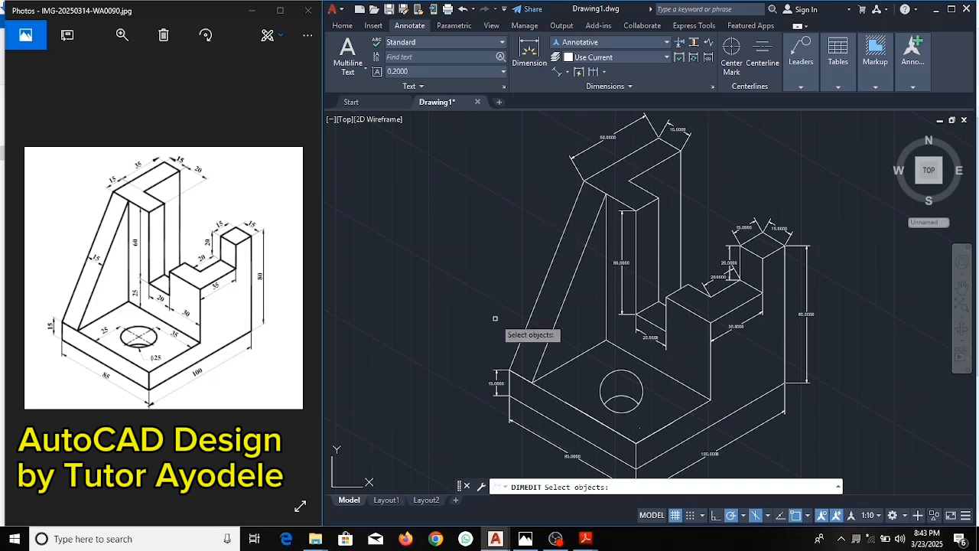
{"action": "left_click", "coordinate": [498, 372]}
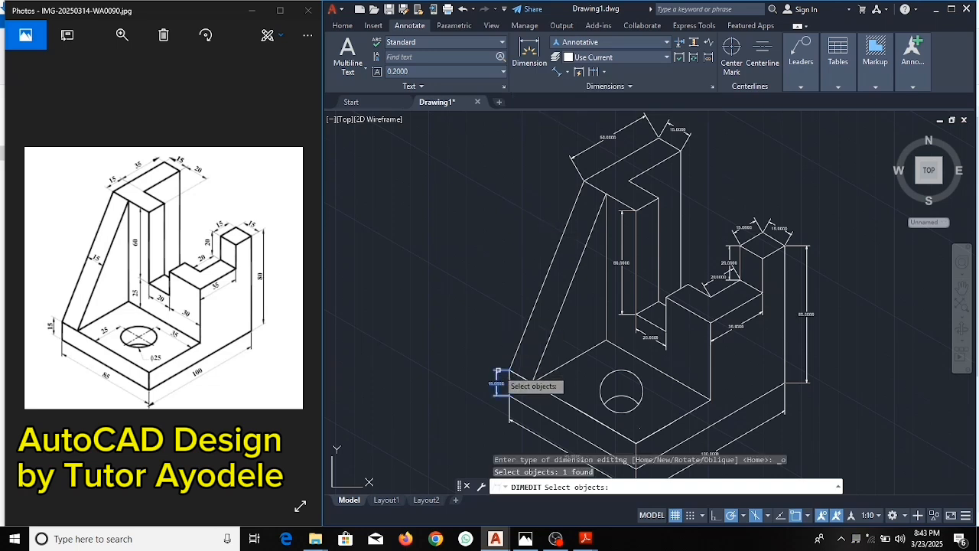
{"action": "left_click", "coordinate": [622, 272]}
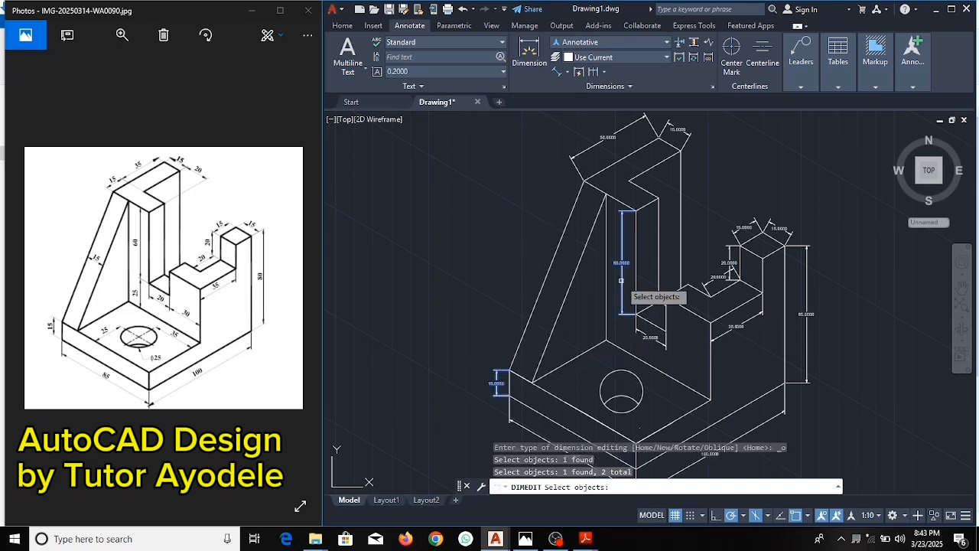
{"action": "left_click", "coordinate": [583, 178]}
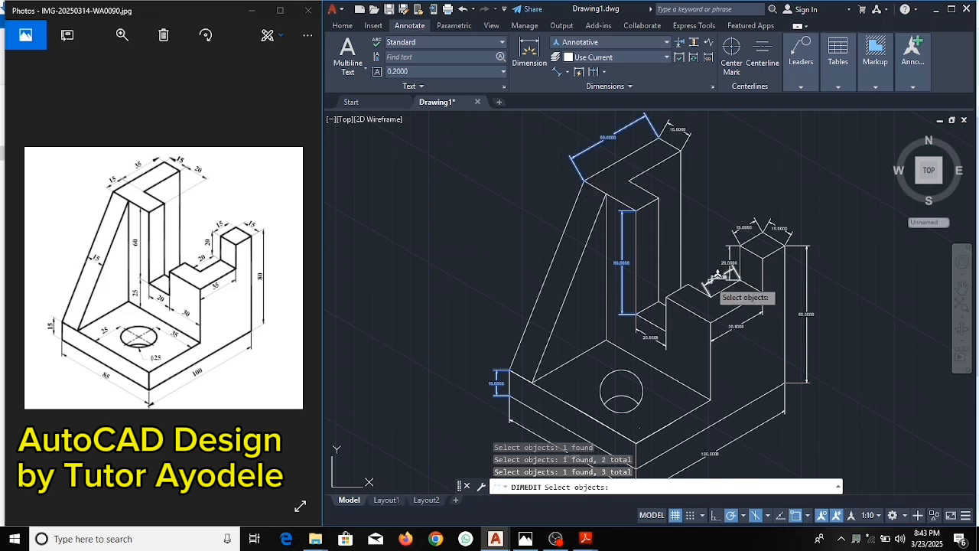
{"action": "left_click", "coordinate": [715, 280]}
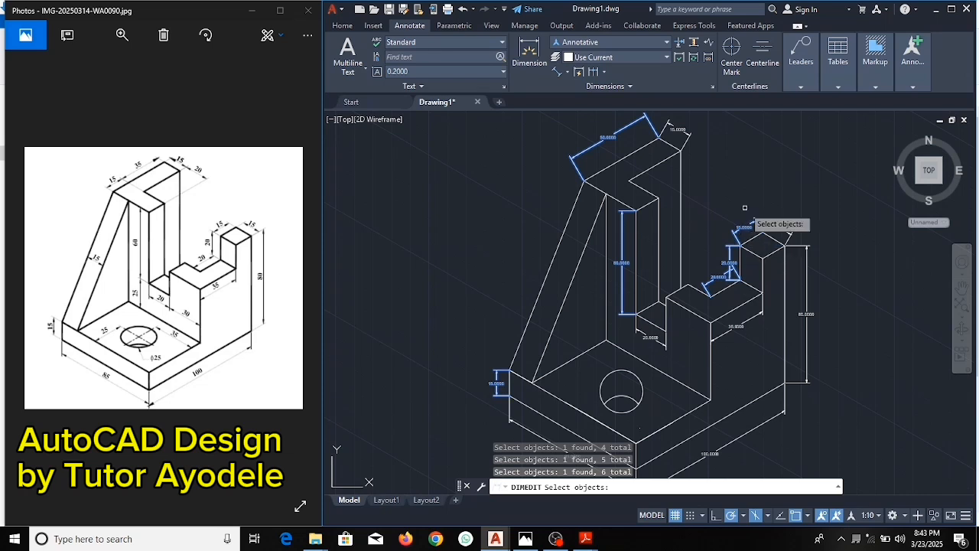
{"action": "key", "text": "Return"}
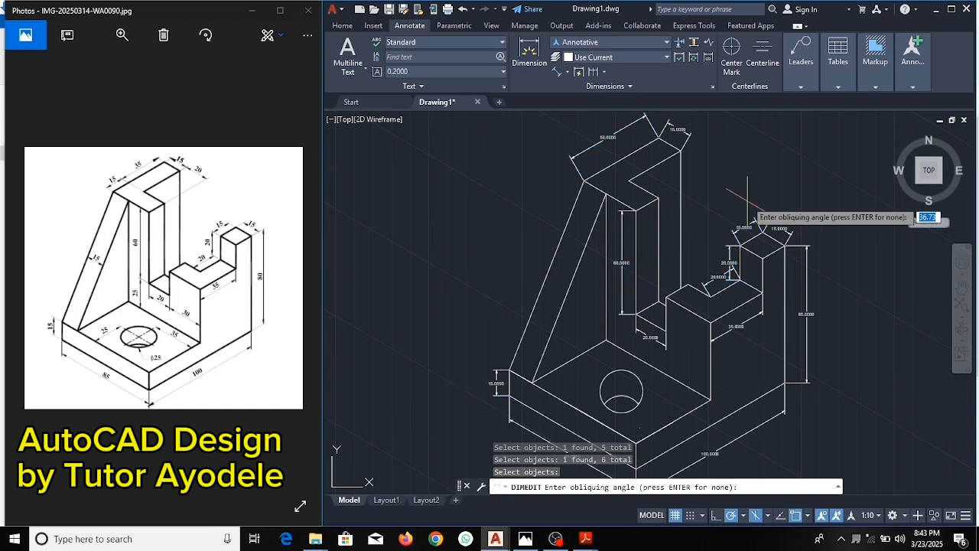
{"action": "type", "text": "150"}
{"action": "key", "text": "Return"}
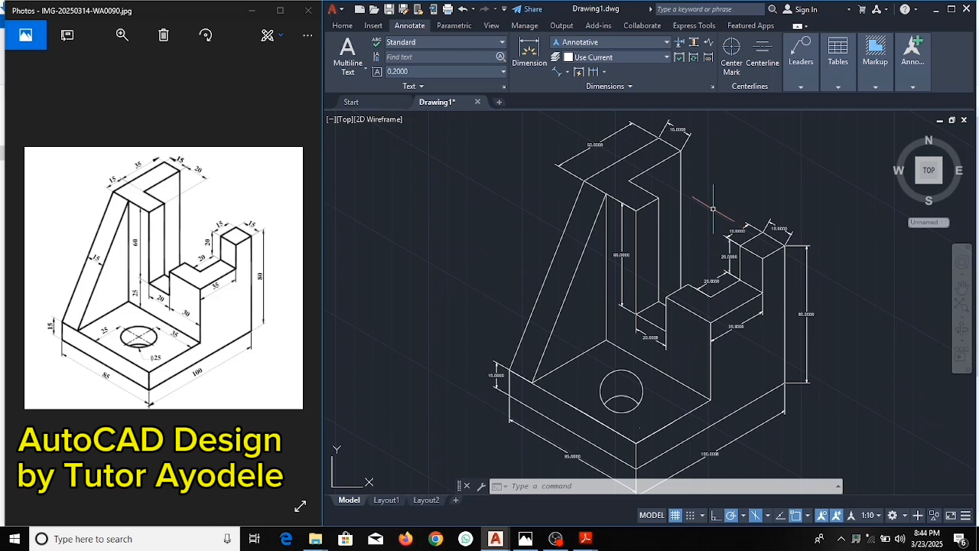
- Oblique the dimensions of the small block's right rear top edge and the 80 mm overall height to 30 degrees
{"action": "left_click", "coordinate": [620, 89]}
{"action": "left_click", "coordinate": [546, 102]}
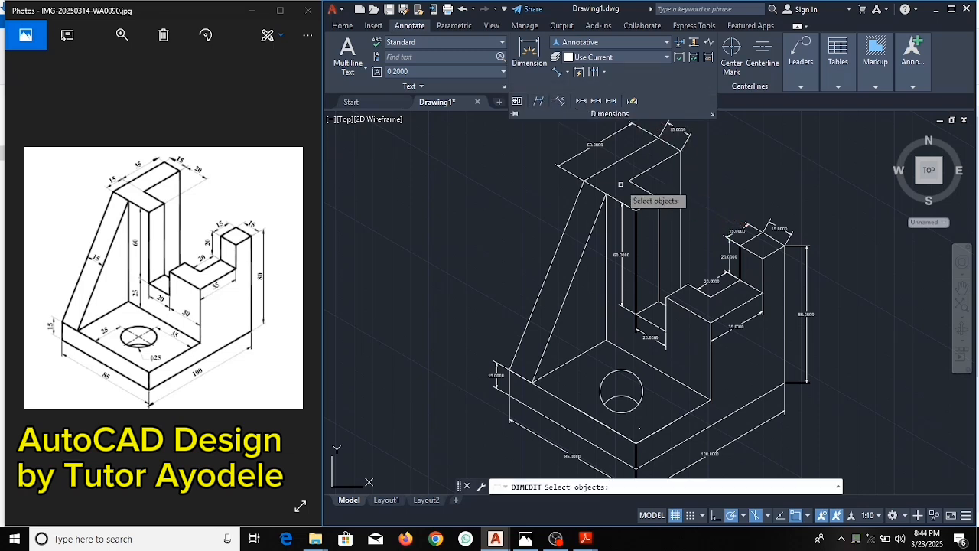
{"action": "left_click", "coordinate": [767, 225]}
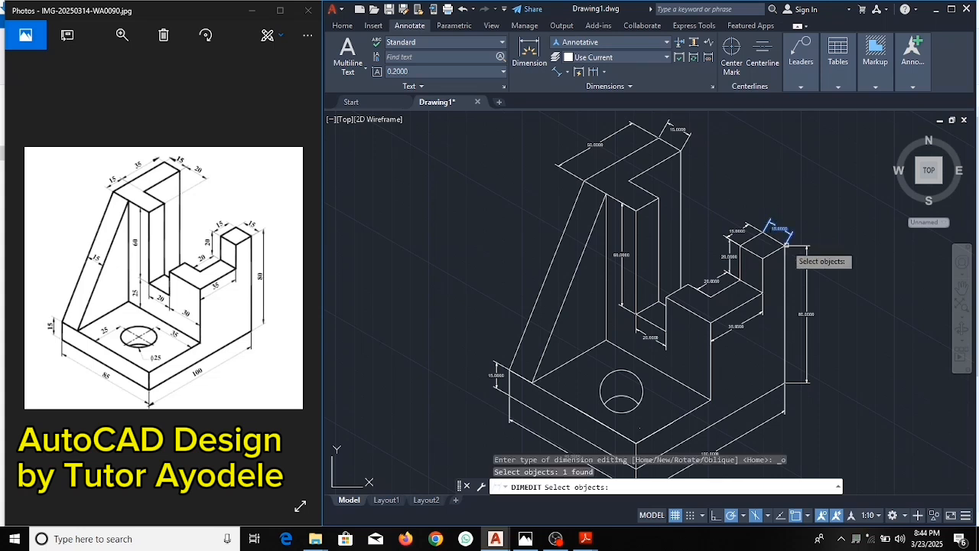
{"action": "left_click", "coordinate": [808, 283]}
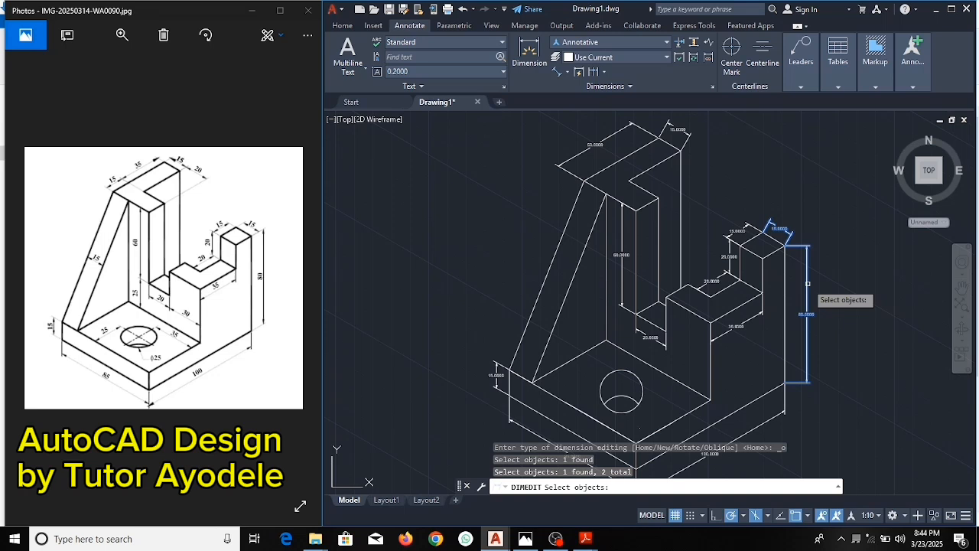
{"action": "key", "text": "Return"}
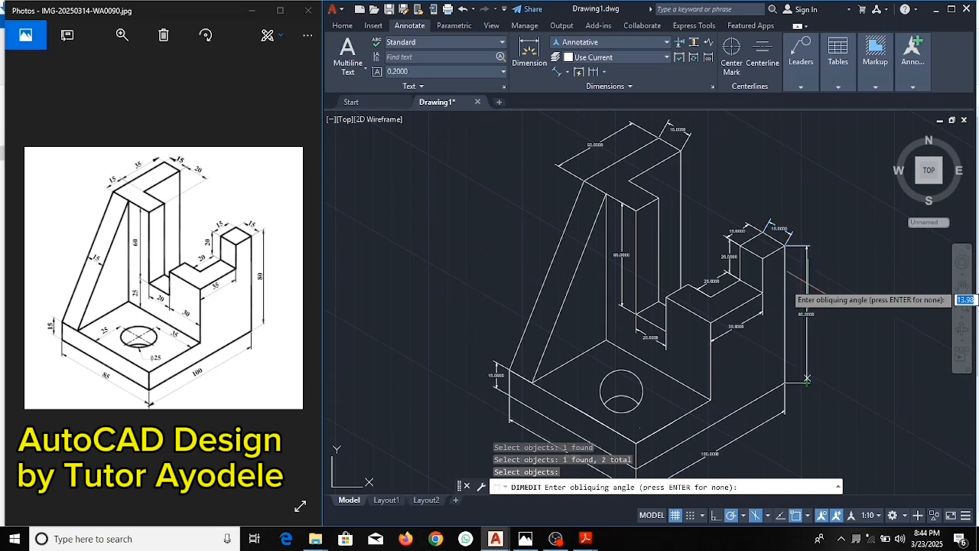
{"action": "type", "text": "30"}
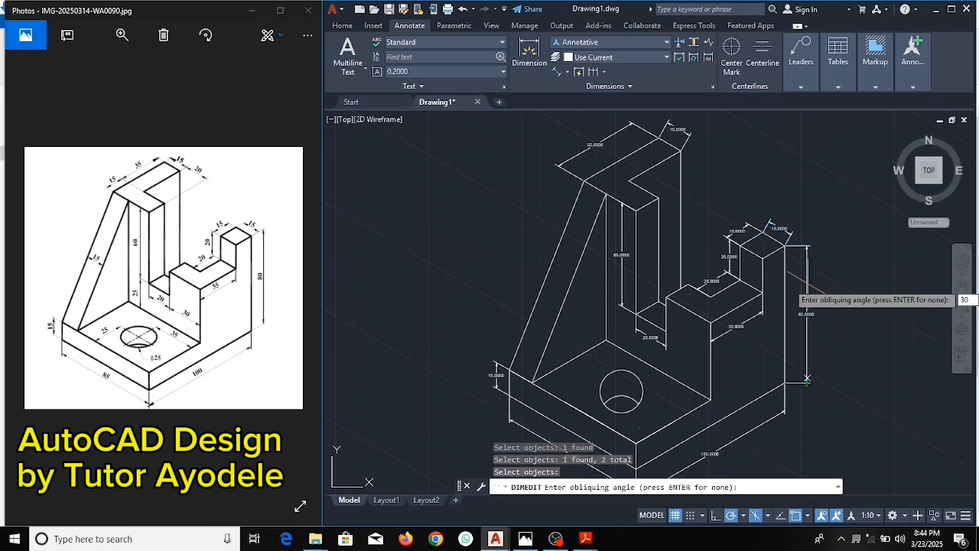
{"action": "key", "text": "Return"}
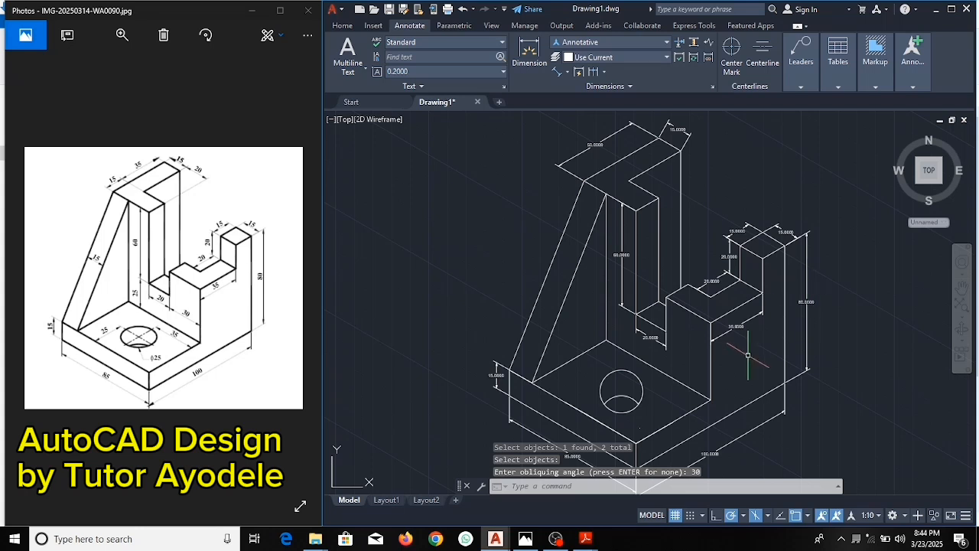
- Oblique the dimension of the tall upright's short rear top edge to 30 degrees
{"action": "left_click", "coordinate": [655, 486]}
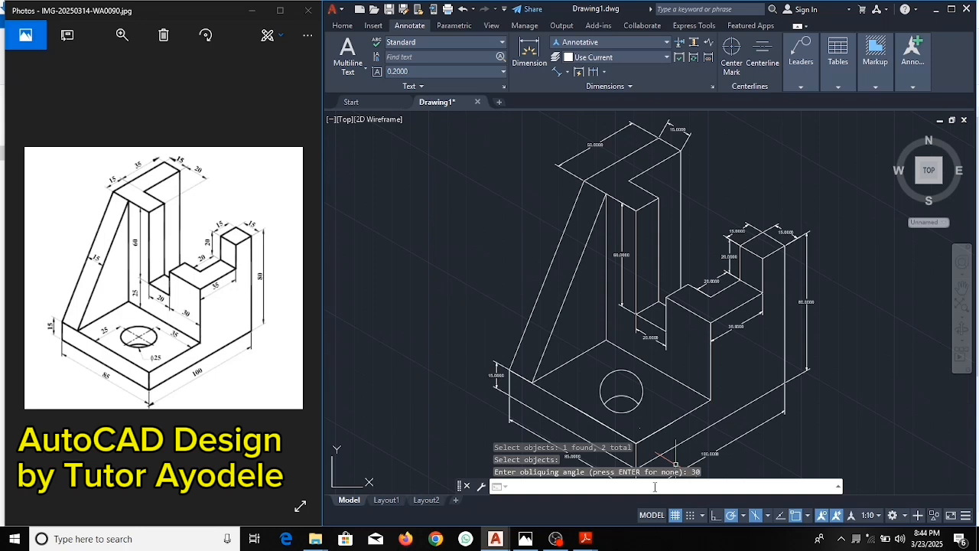
{"action": "type", "text": "ZOOM"}
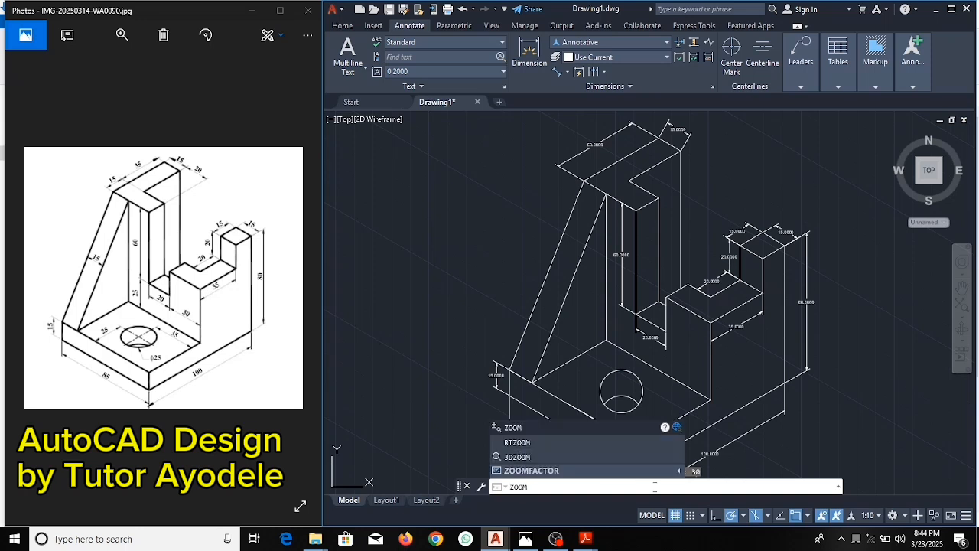
{"action": "key", "text": "Return"}
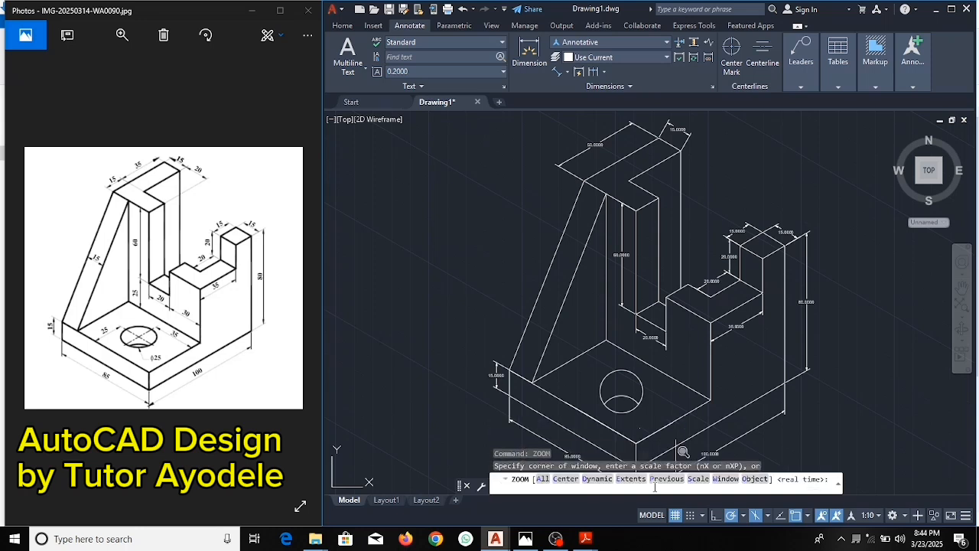
{"action": "type", "text": "A"}
{"action": "key", "text": "Return"}
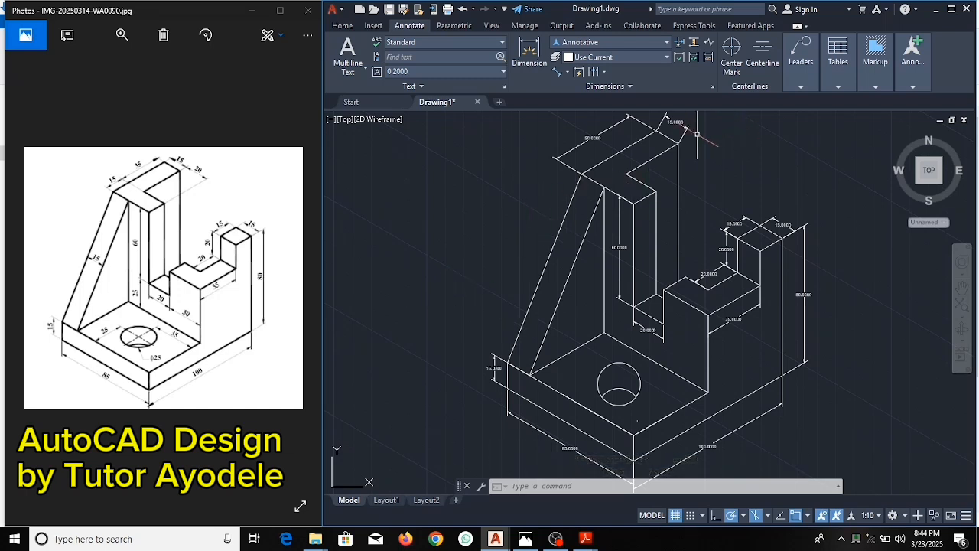
{"action": "left_click", "coordinate": [630, 87]}
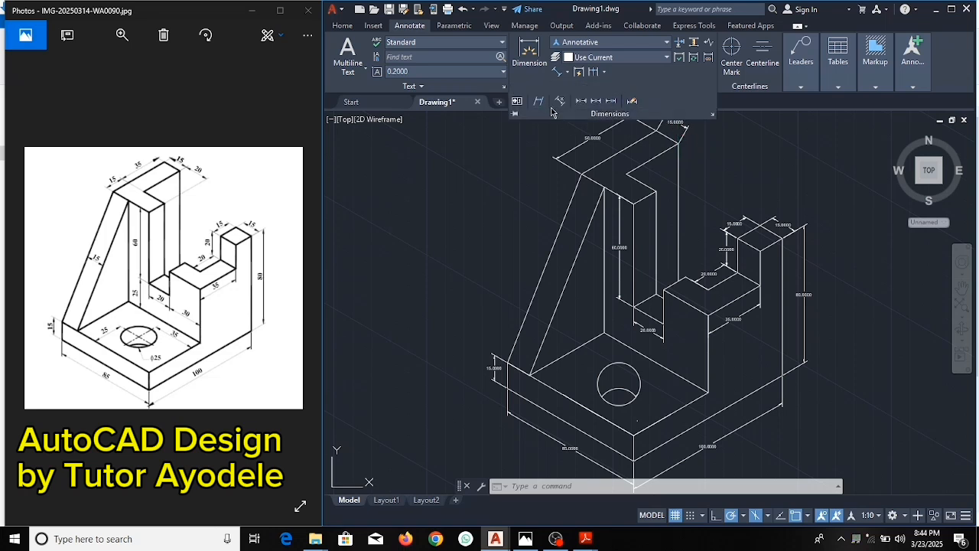
{"action": "left_click", "coordinate": [540, 102]}
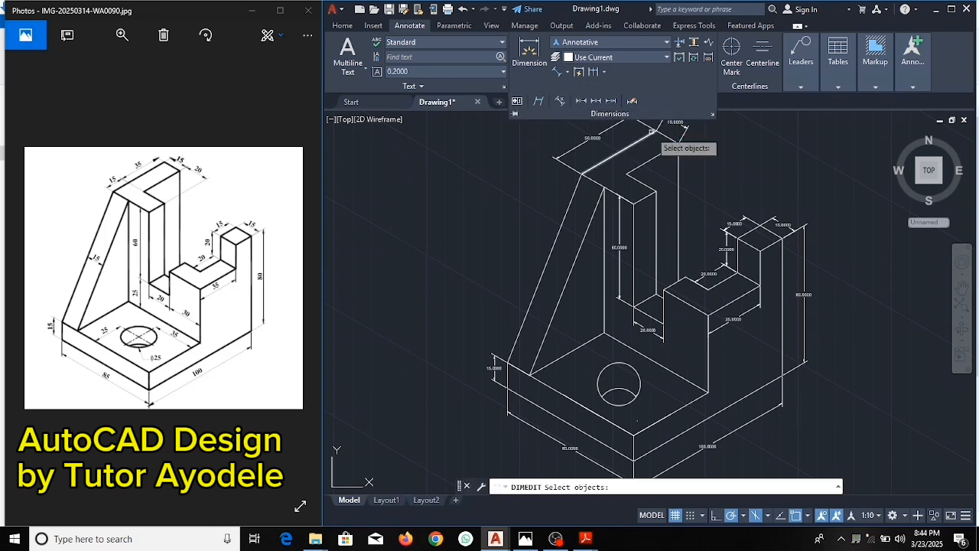
{"action": "left_click", "coordinate": [681, 138]}
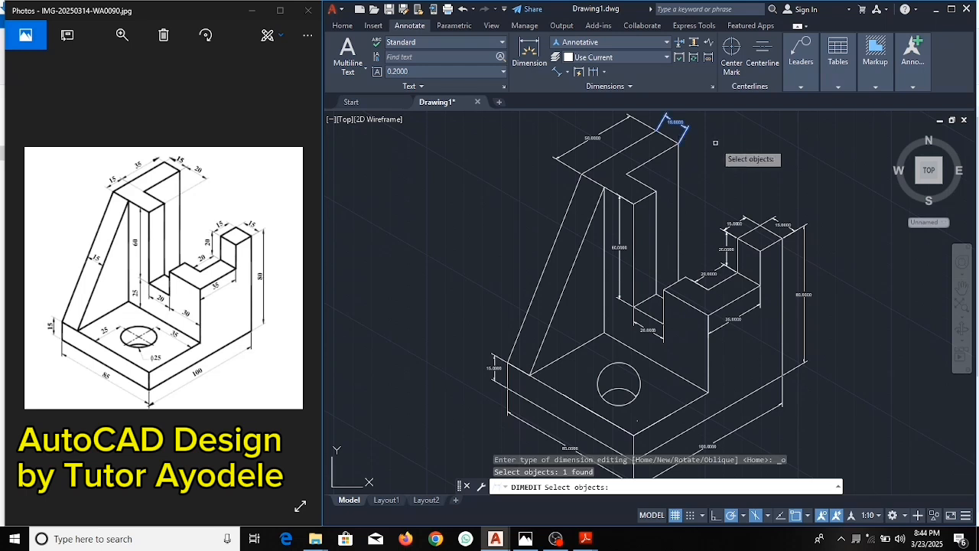
{"action": "key", "text": "Return"}
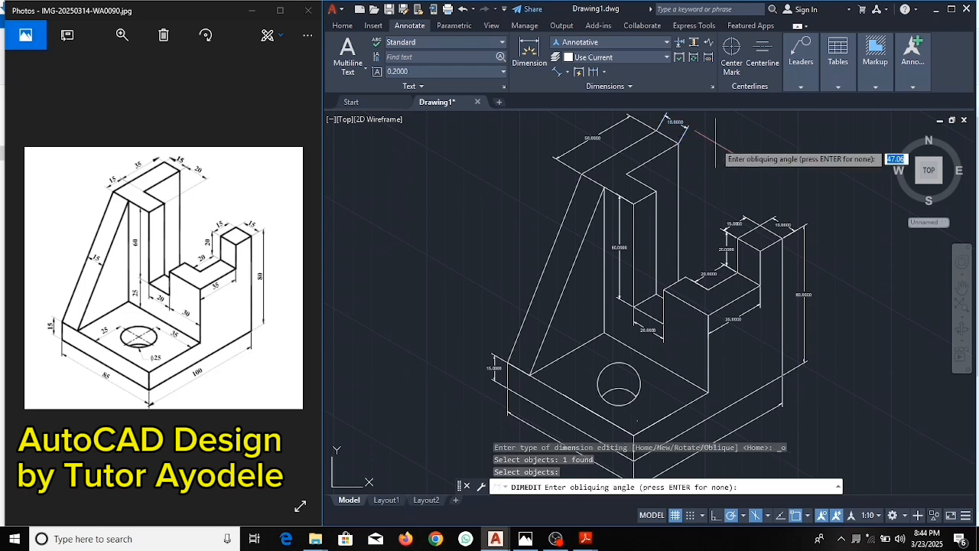
{"action": "type", "text": "30"}
{"action": "key", "text": "Return"}
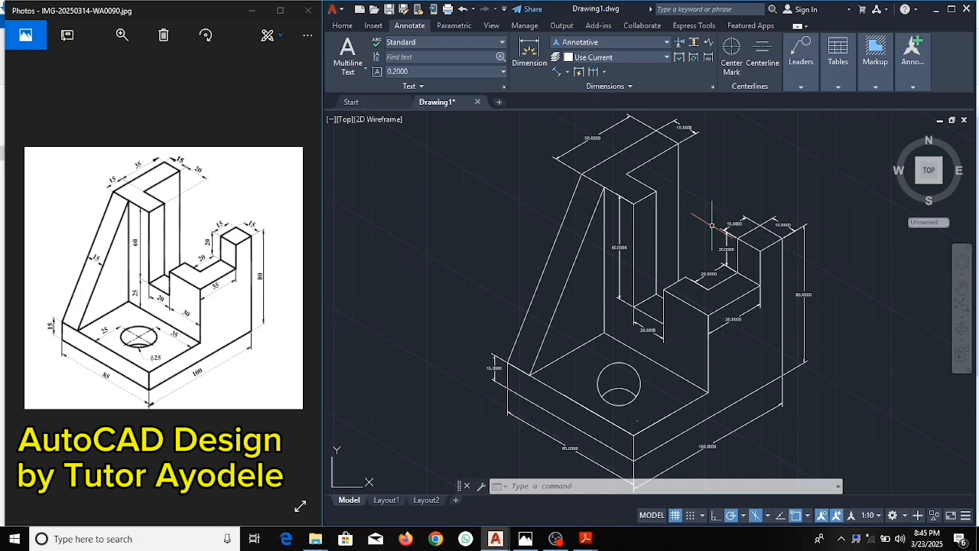
{"action": "scroll", "coordinate": [712, 225], "scroll_direction": "down", "scroll_amount": 2}
{"action": "scroll", "coordinate": [712, 225], "scroll_direction": "up", "scroll_amount": 2}
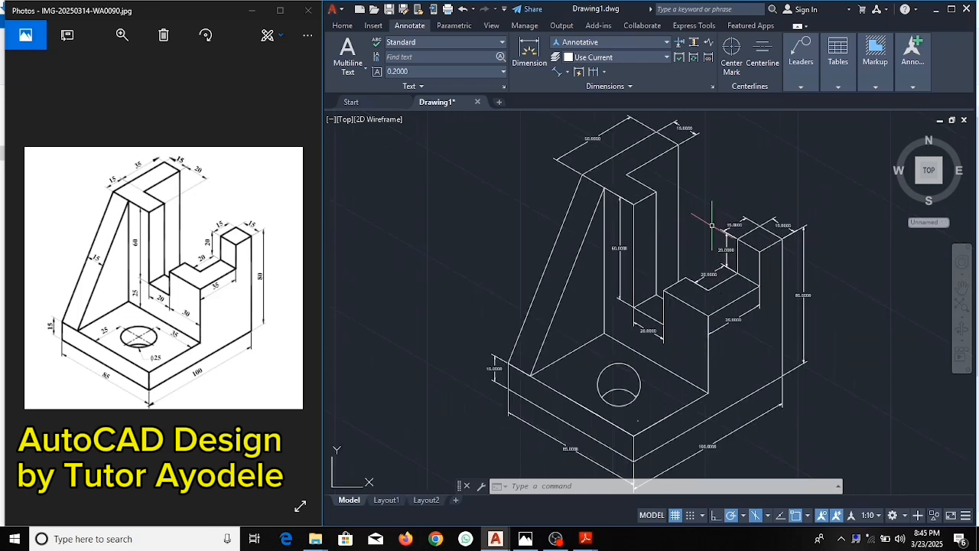